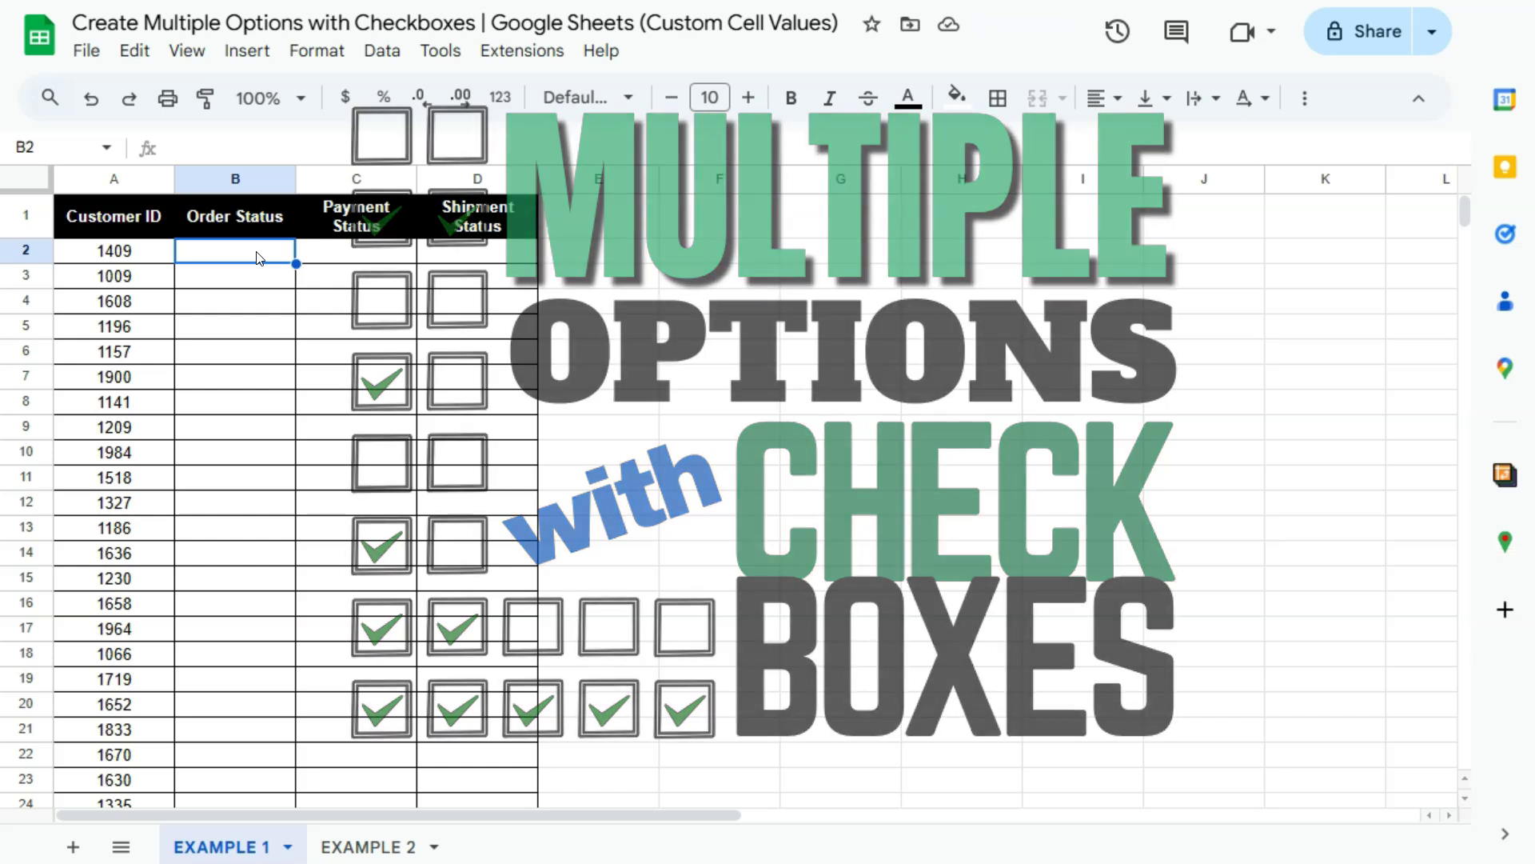
# Step: Select the empty status cells B2:D25 under Order, Payment and Shipment Status
pyautogui.click(256, 254)
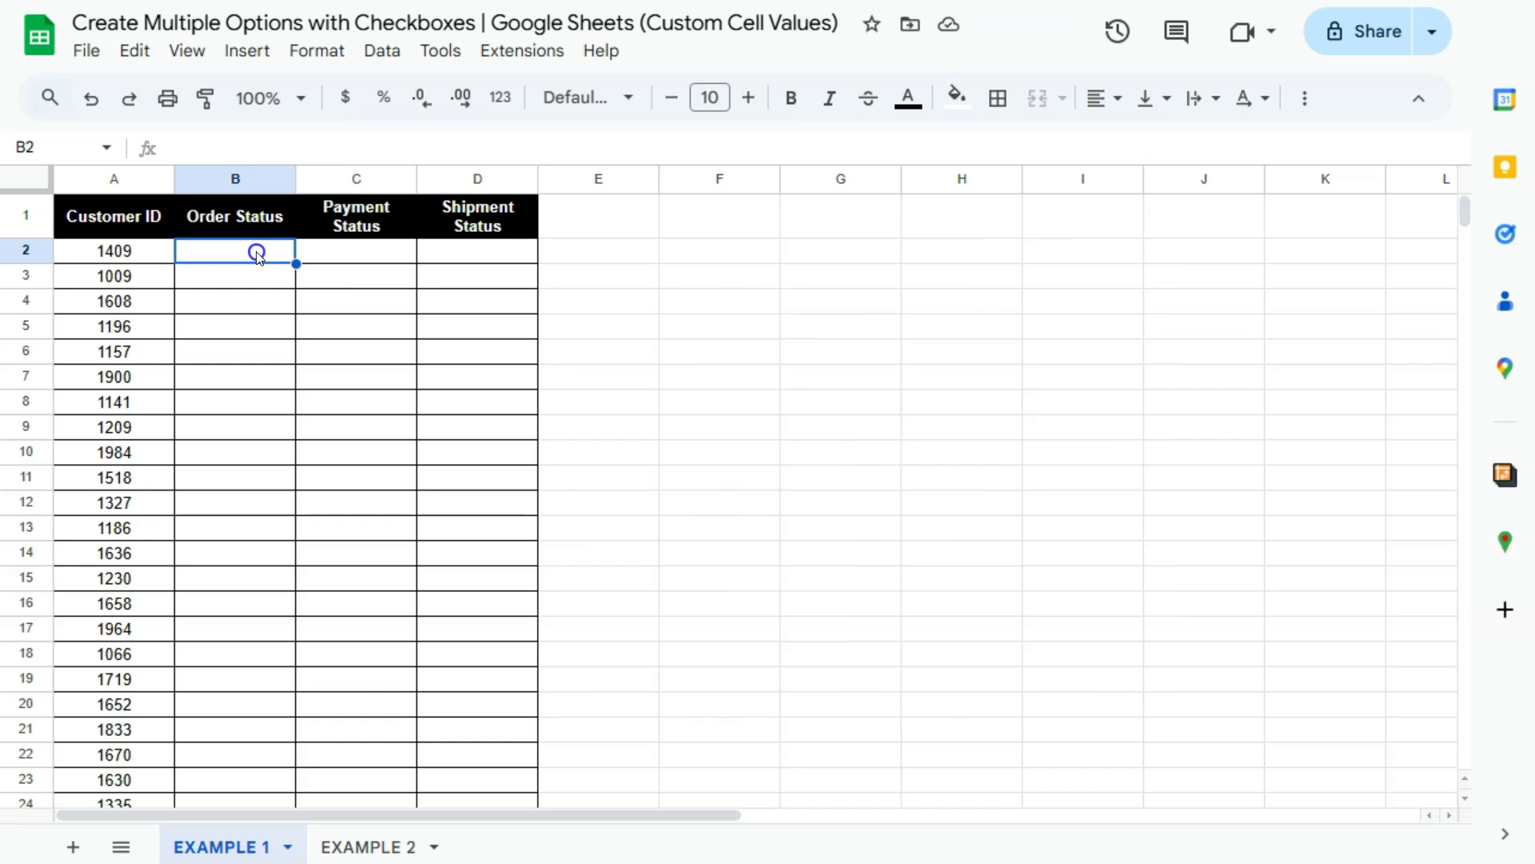
pyautogui.moveTo(257, 253); pyautogui.dragTo(466, 707)
pyautogui.scroll(-1, 456, 670)
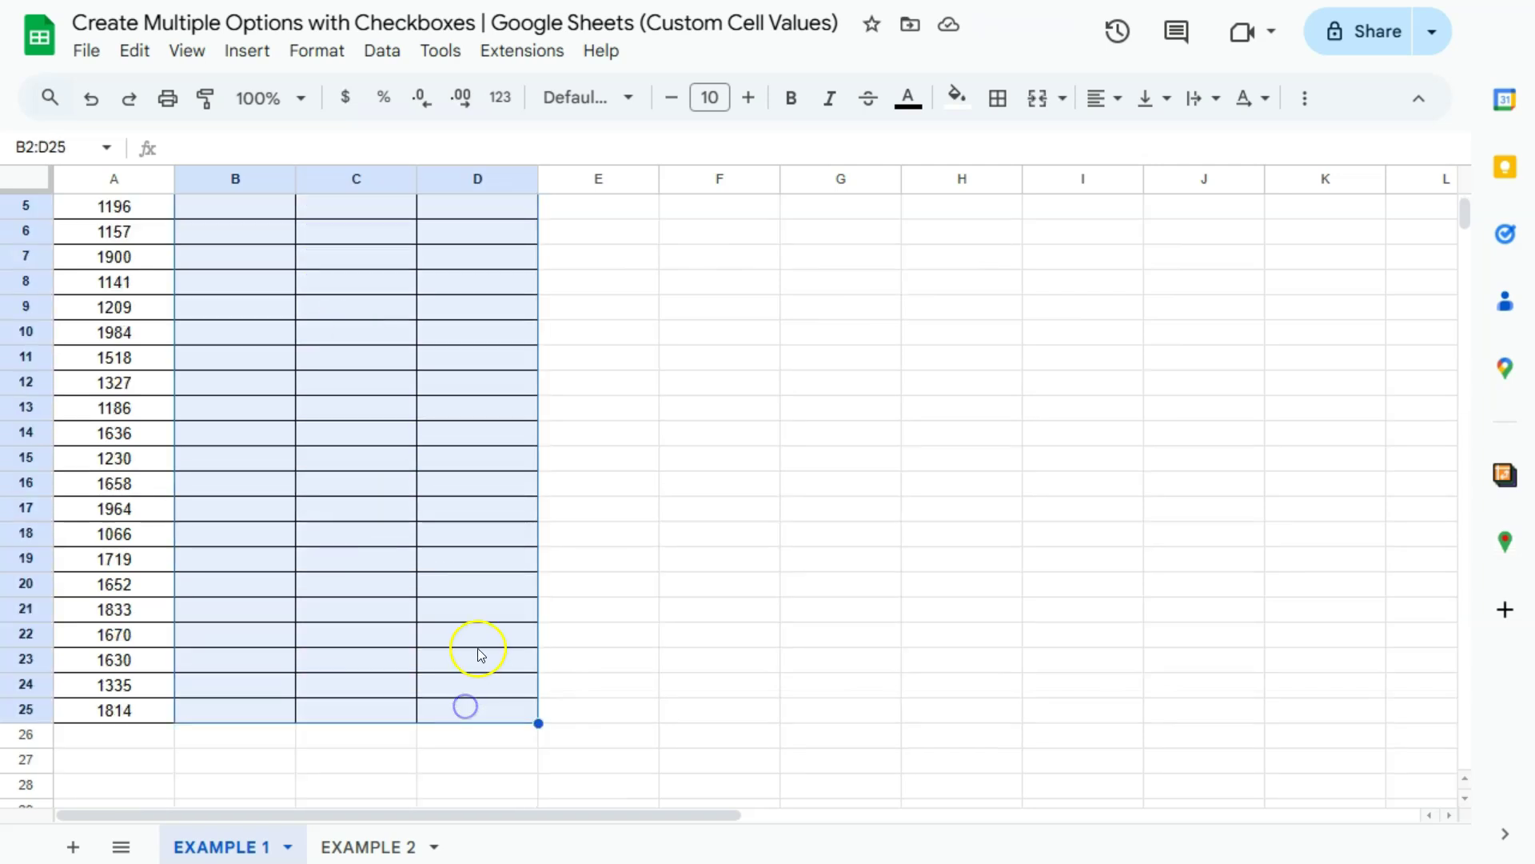
pyautogui.scroll(2, 473, 541)
# Step: Insert checkboxes into the selected cells B2:D25
pyautogui.click(247, 52)
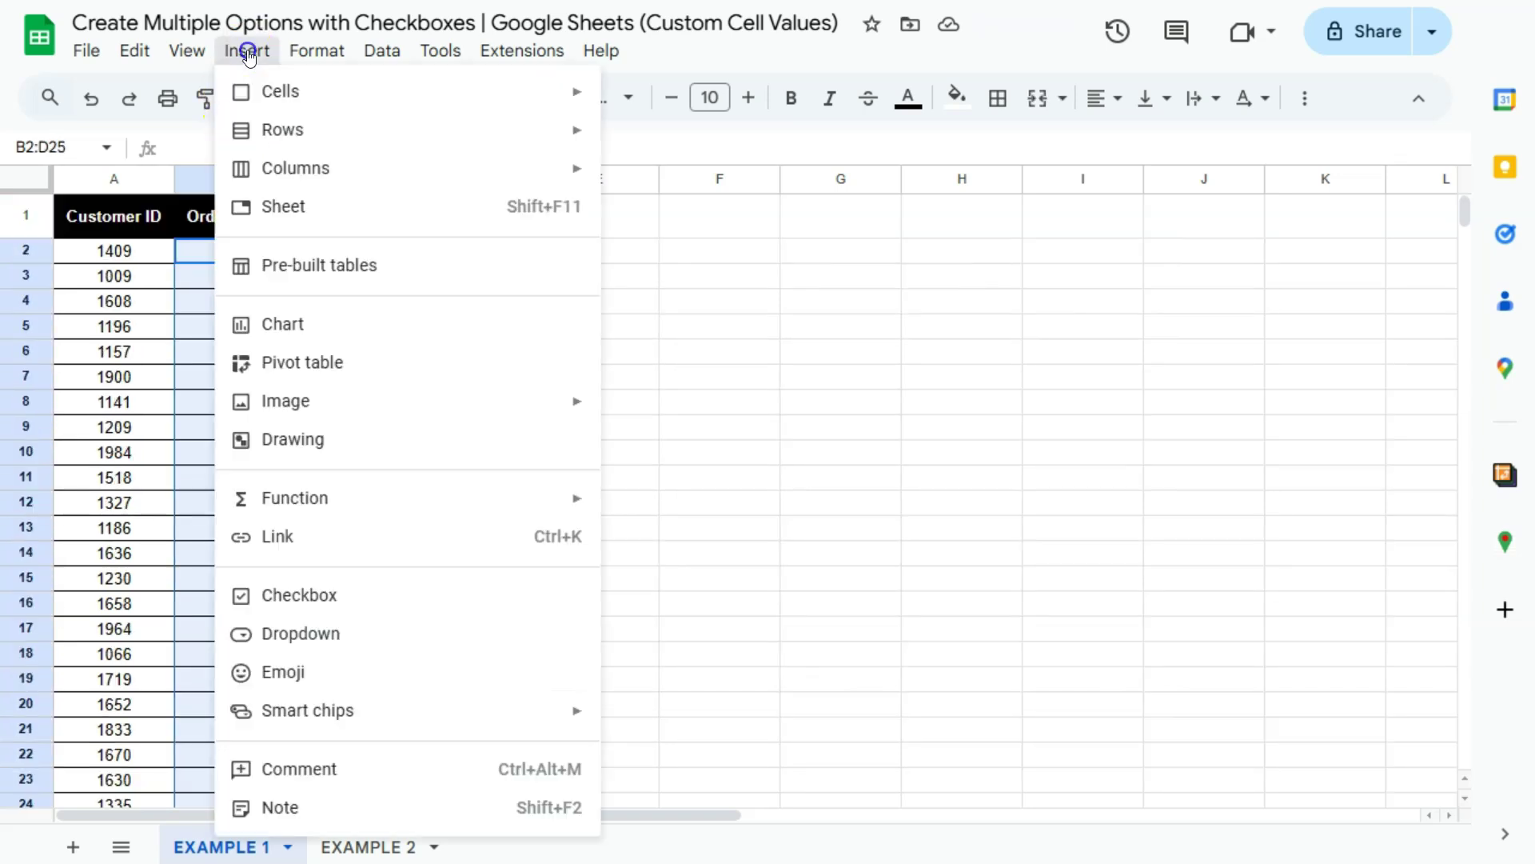
pyautogui.click(324, 596)
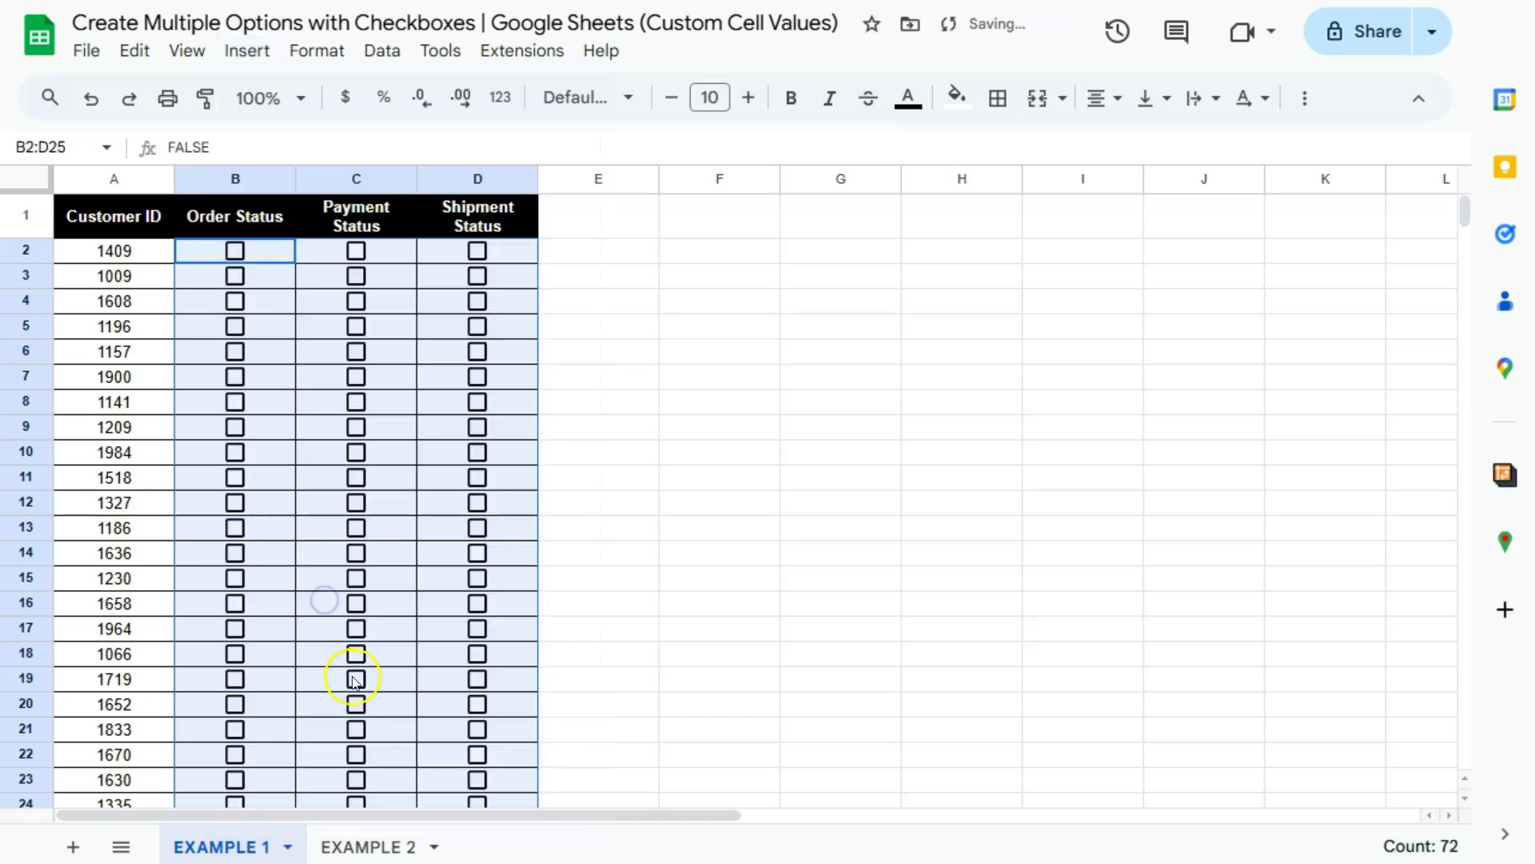
pyautogui.click(587, 248)
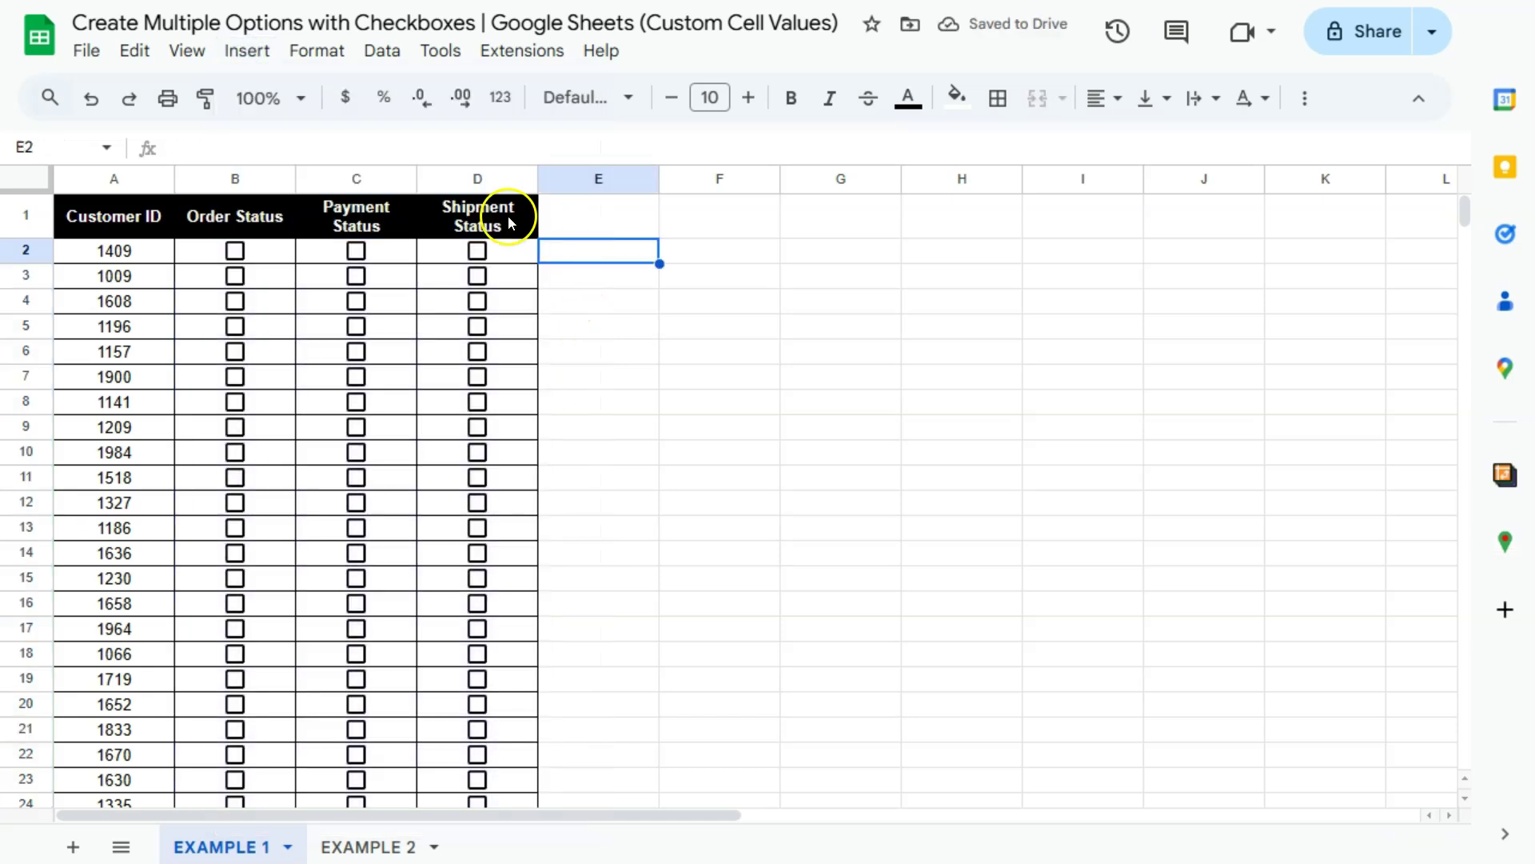
# Step: Toggle the B2 checkbox to see it store FALSE and TRUE, then undo back to unticked
pyautogui.click(281, 259)
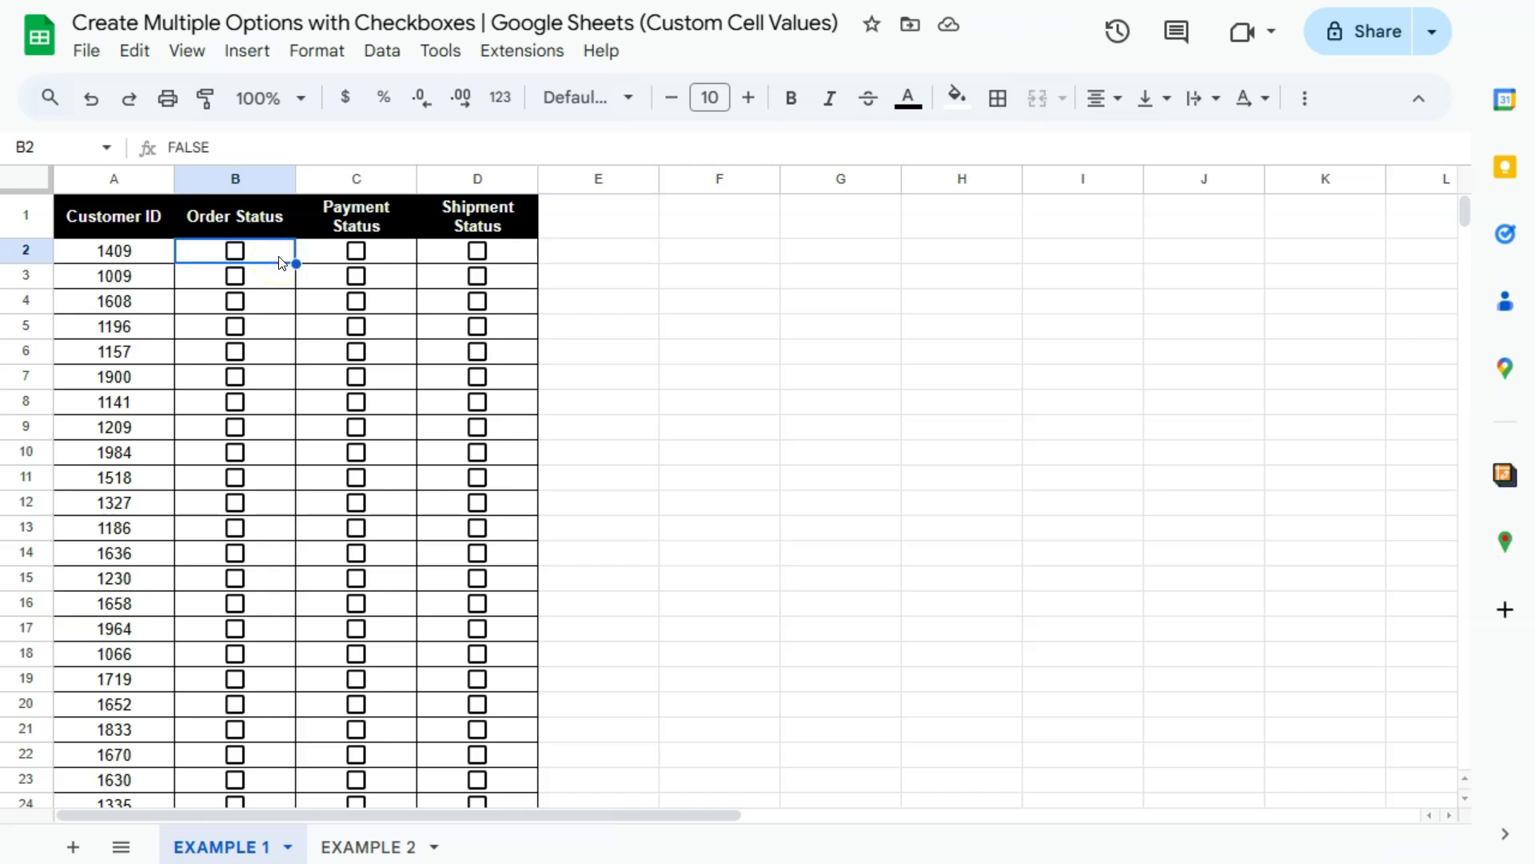
pyautogui.click(234, 250)
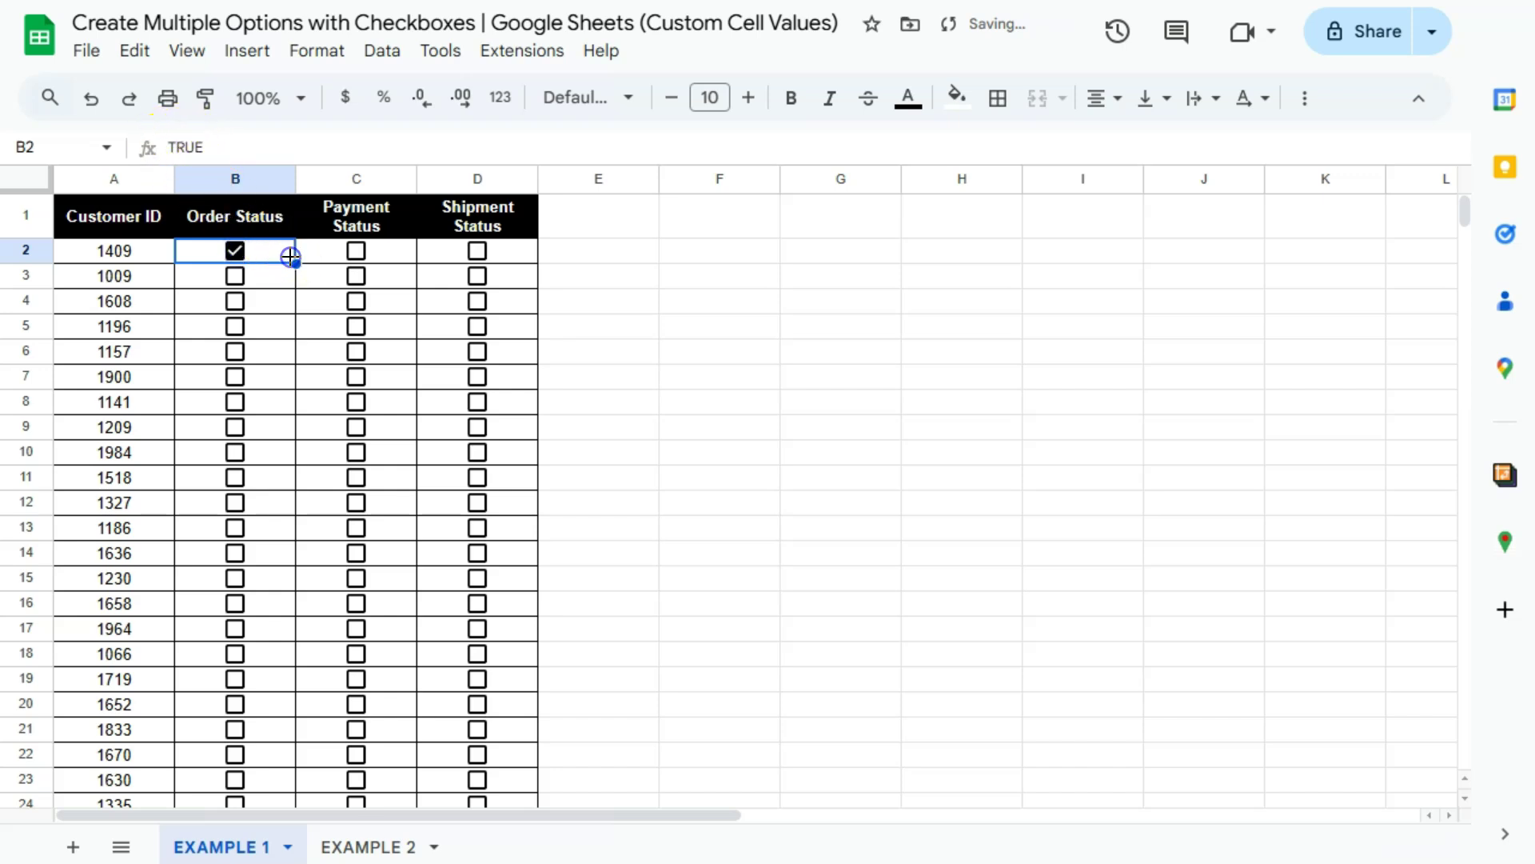
pyautogui.click(234, 250)
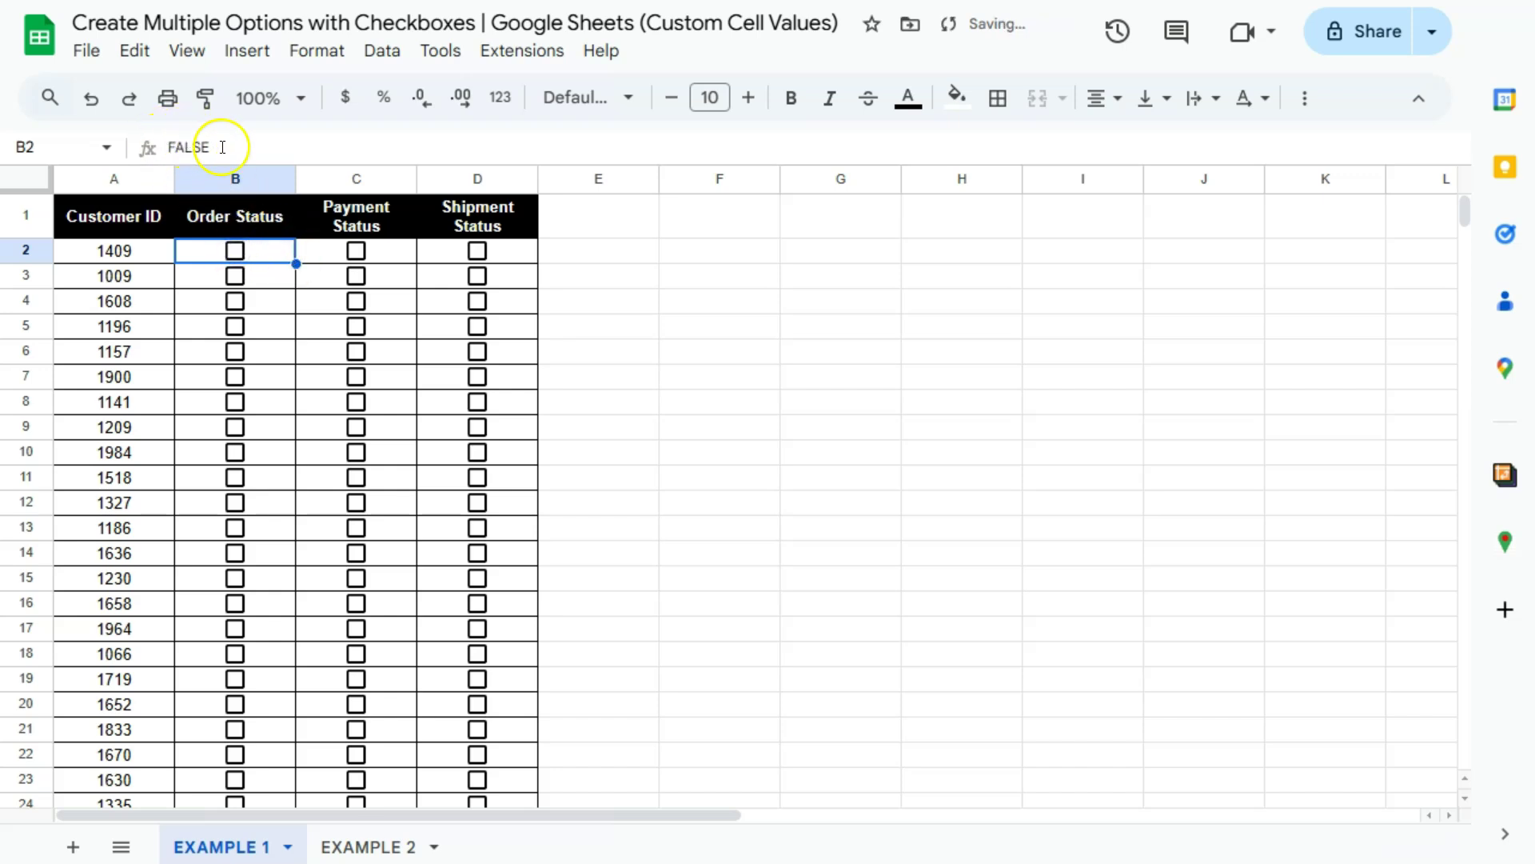
pyautogui.moveTo(213, 148); pyautogui.dragTo(165, 152)
pyautogui.click(267, 280)
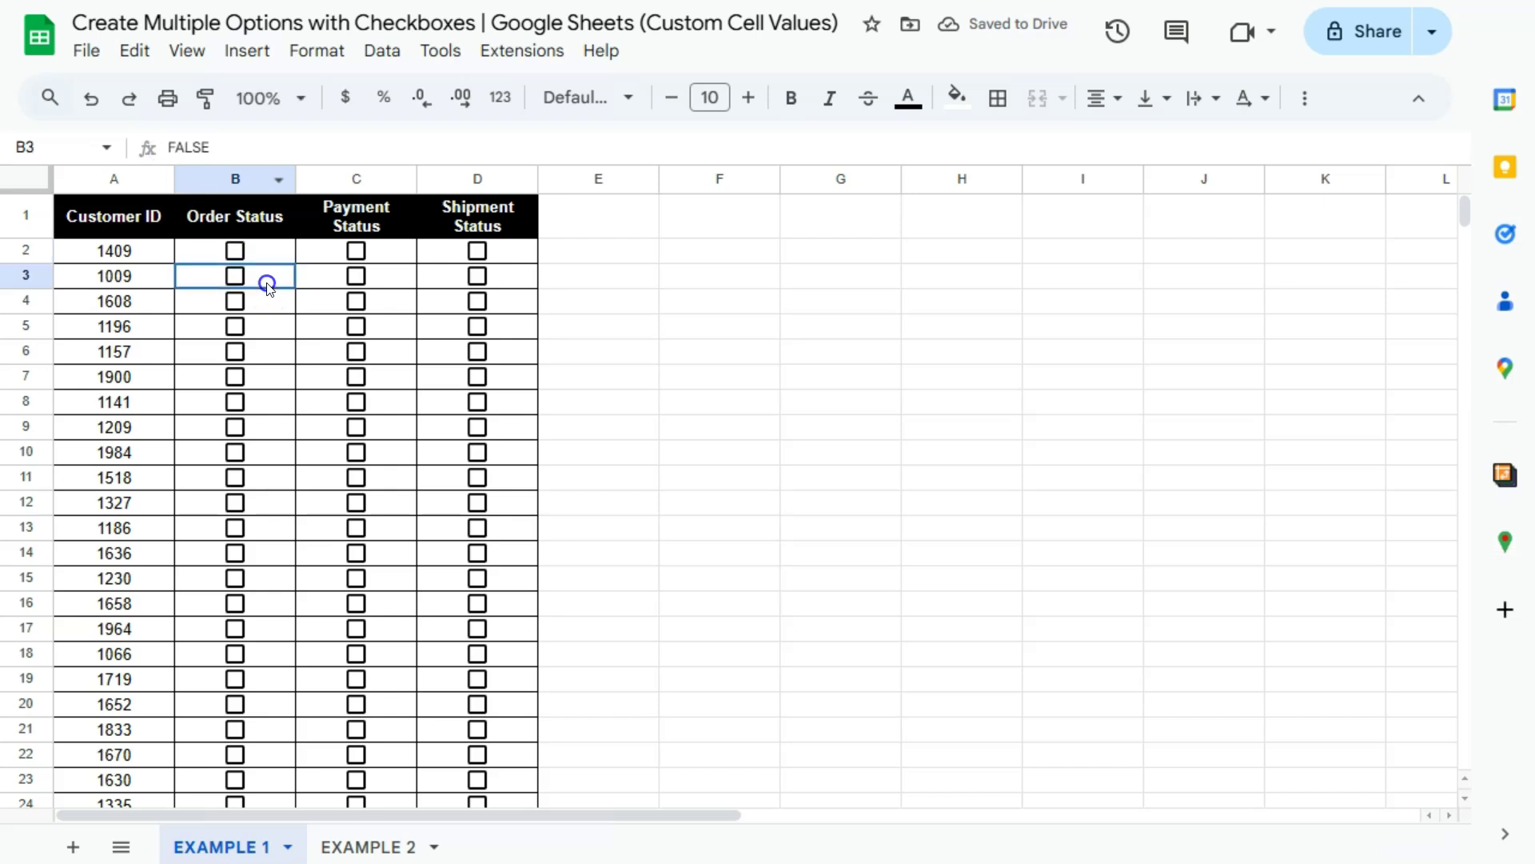
pyautogui.click(235, 250)
pyautogui.moveTo(215, 147); pyautogui.dragTo(164, 150)
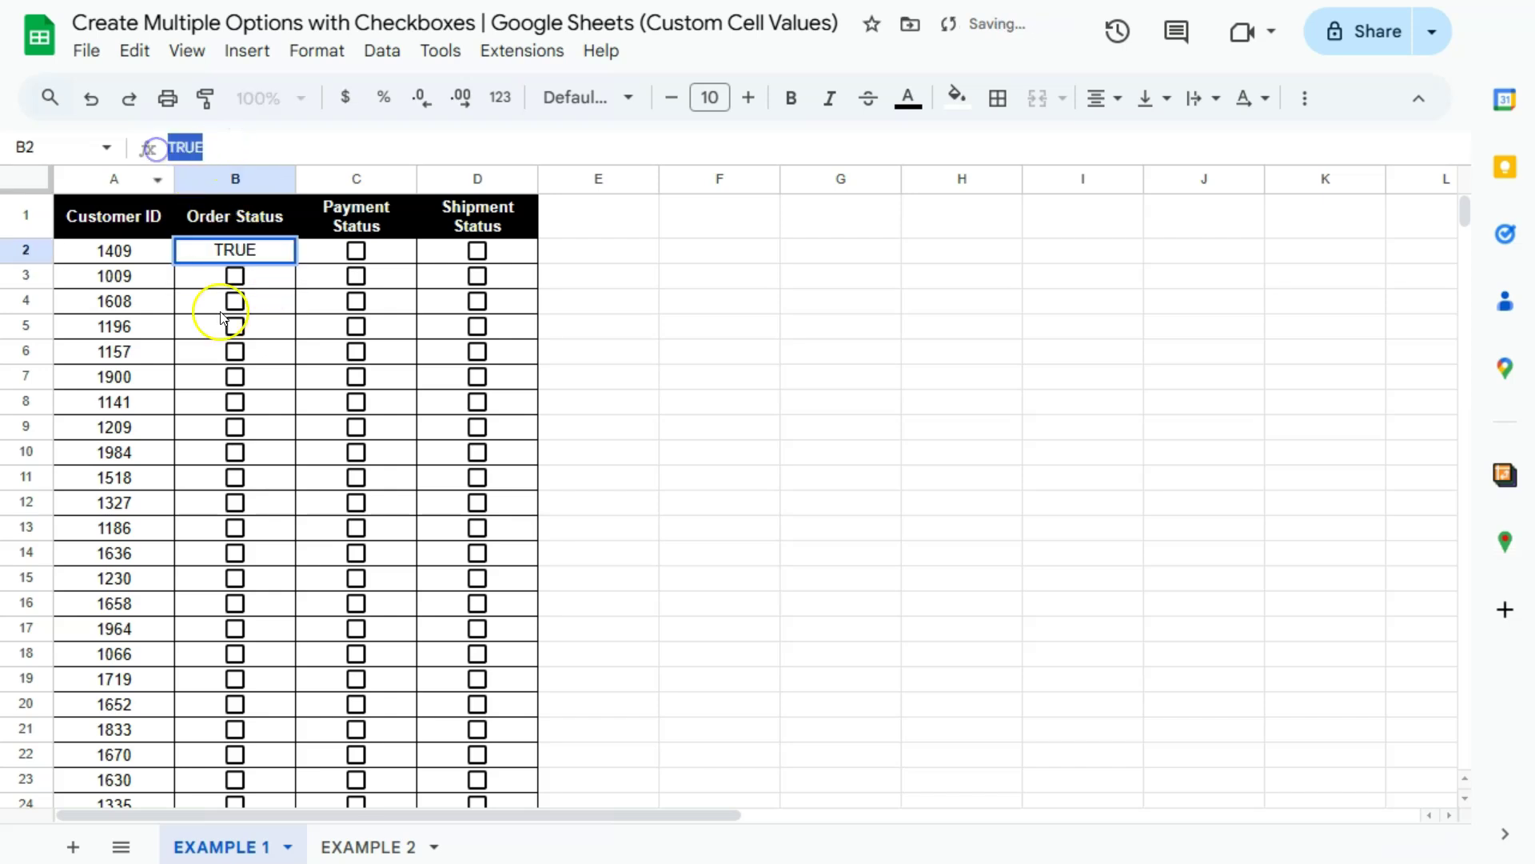
pyautogui.click(264, 277)
pyautogui.hotkey('ctrl', 'z')
# Step: Select the Order, Payment and Shipment Status headers in turn
pyautogui.click(263, 227)
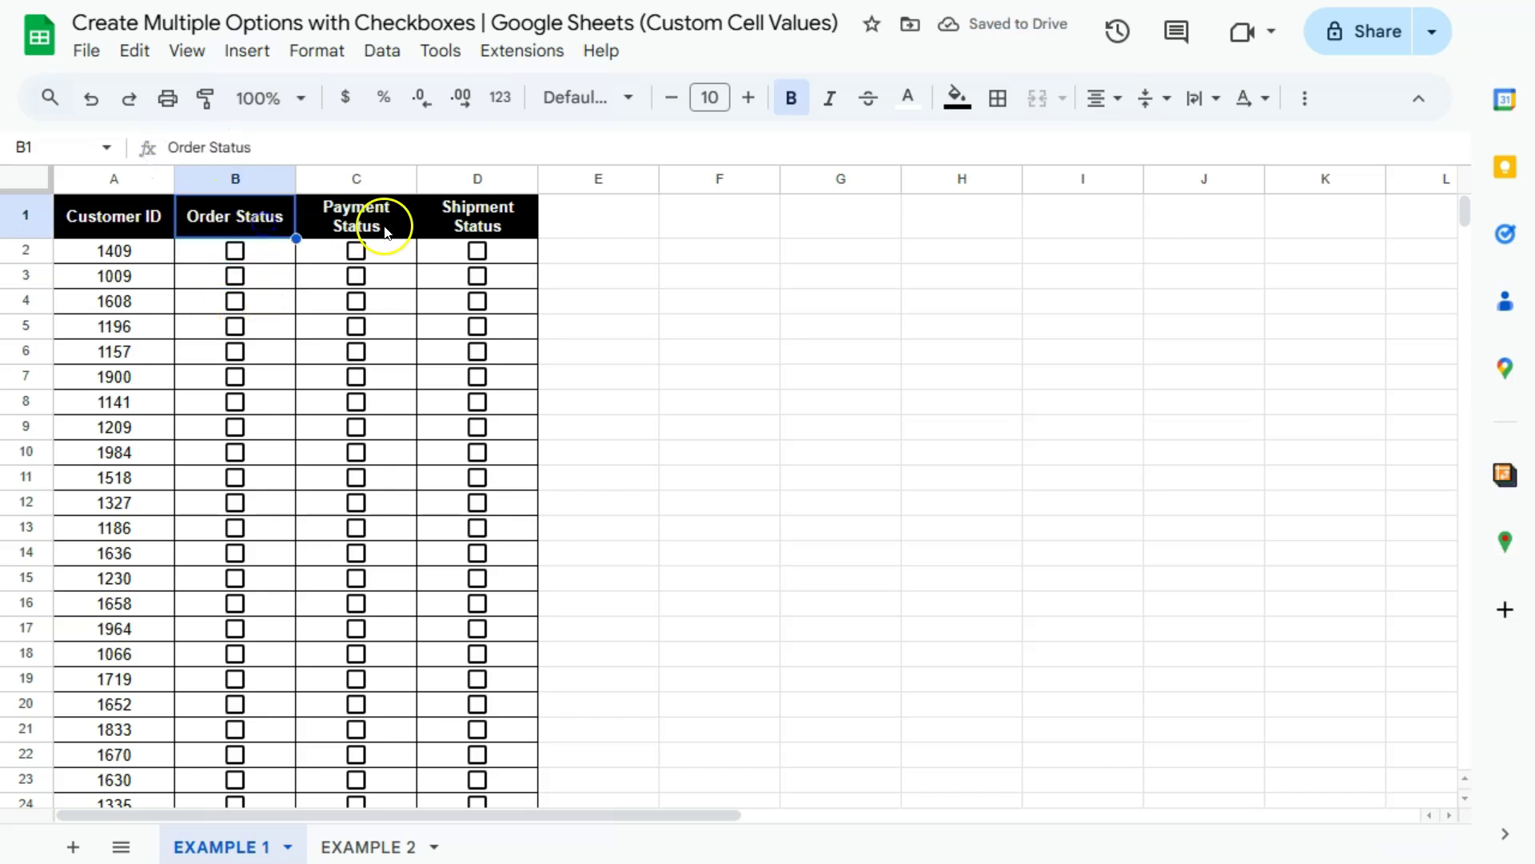
pyautogui.click(394, 224)
pyautogui.click(264, 229)
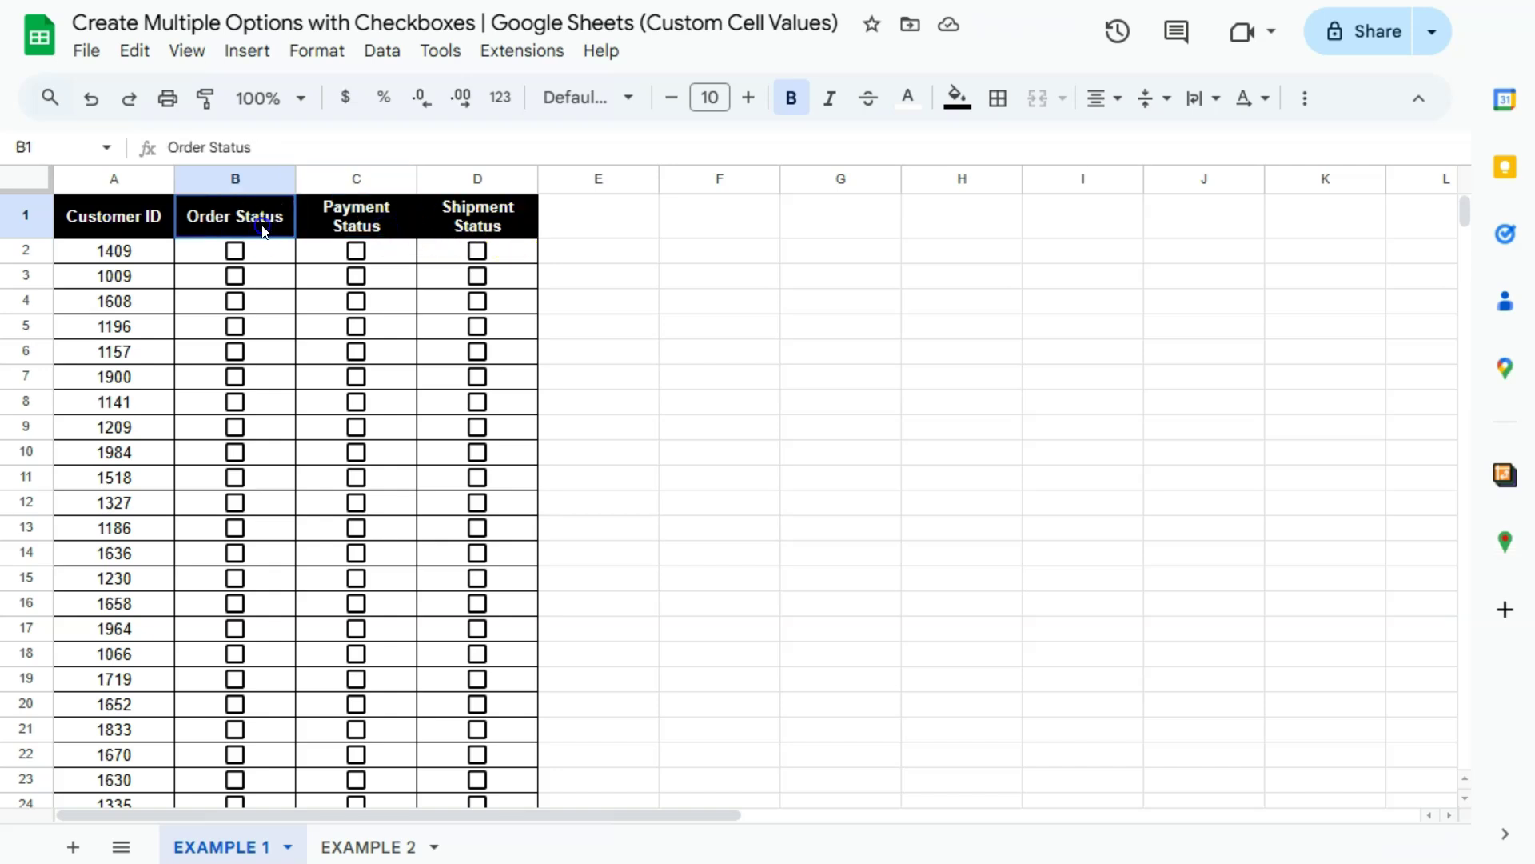
pyautogui.click(390, 227)
pyautogui.click(515, 237)
pyautogui.click(272, 232)
# Step: Change the Checkbox validation rule's range to B2:B25 and enable Use custom cell values
pyautogui.click(257, 255)
pyautogui.moveTo(256, 284); pyautogui.dragTo(260, 585)
pyautogui.scroll(3, 285, 470)
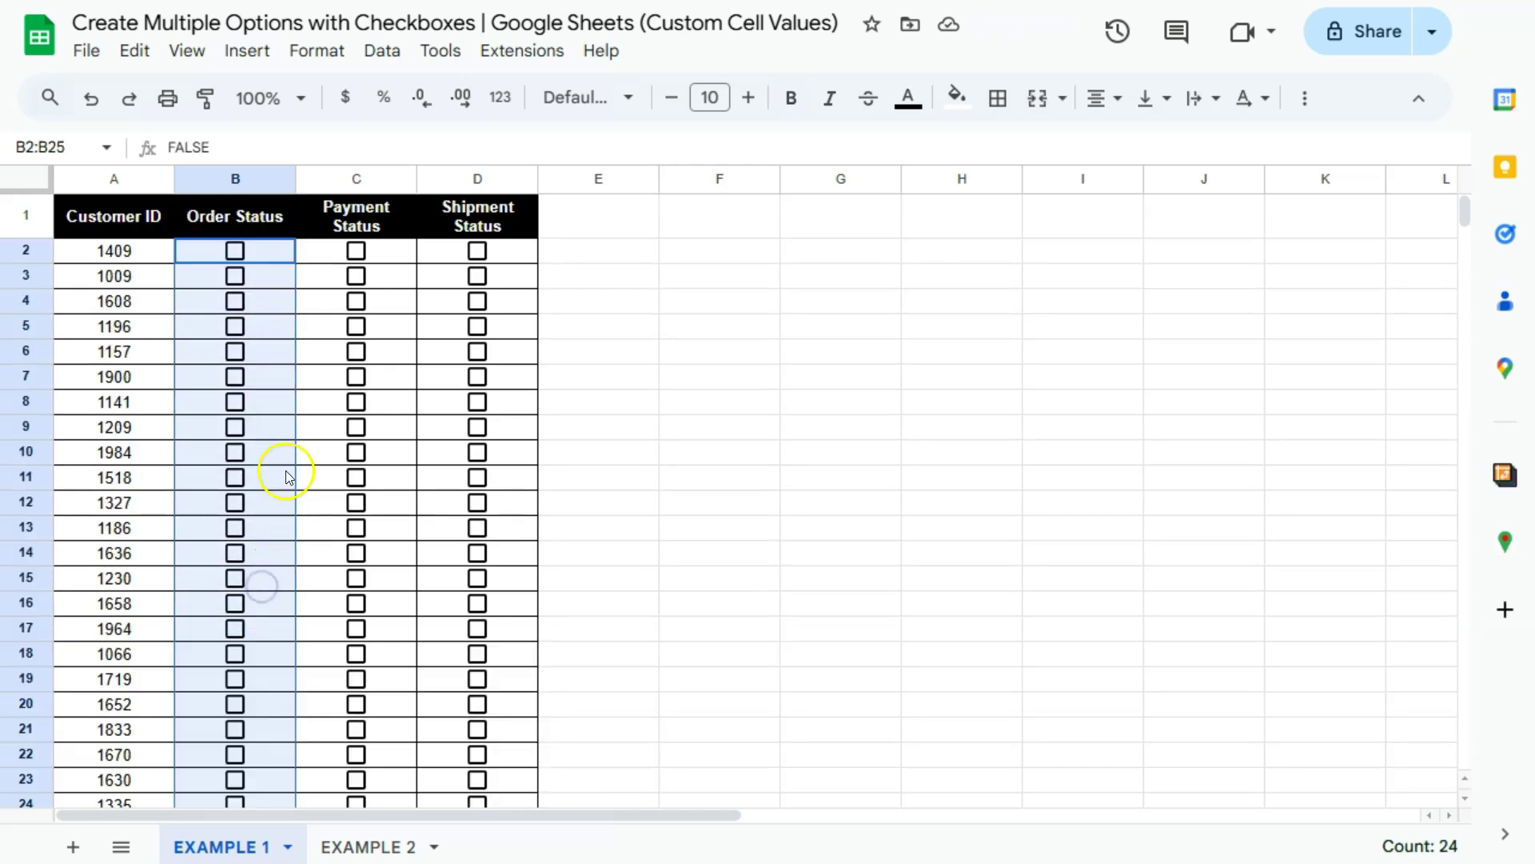
pyautogui.click(383, 53)
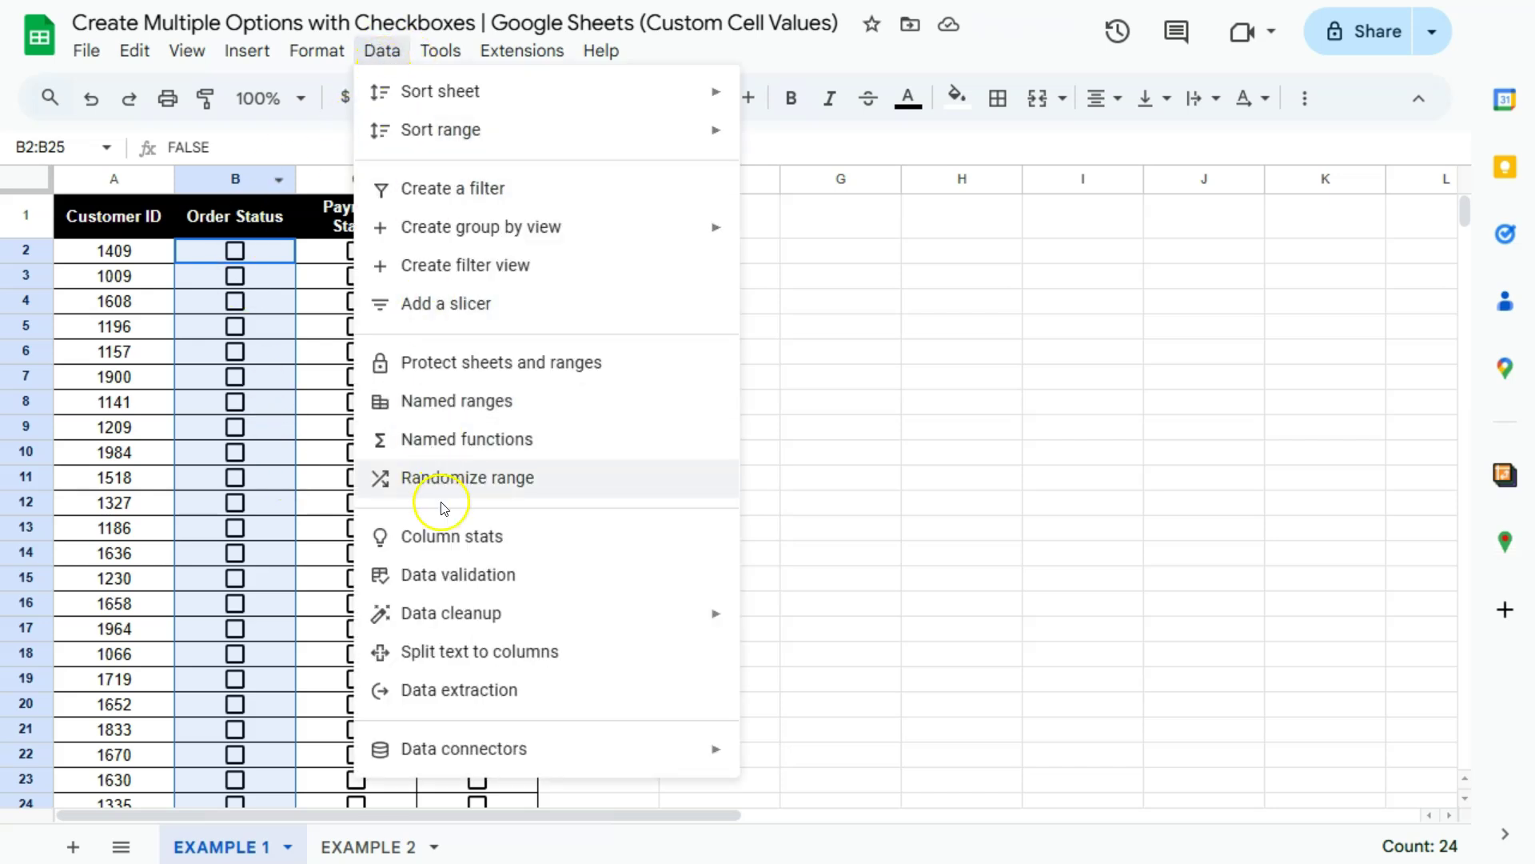
pyautogui.click(458, 574)
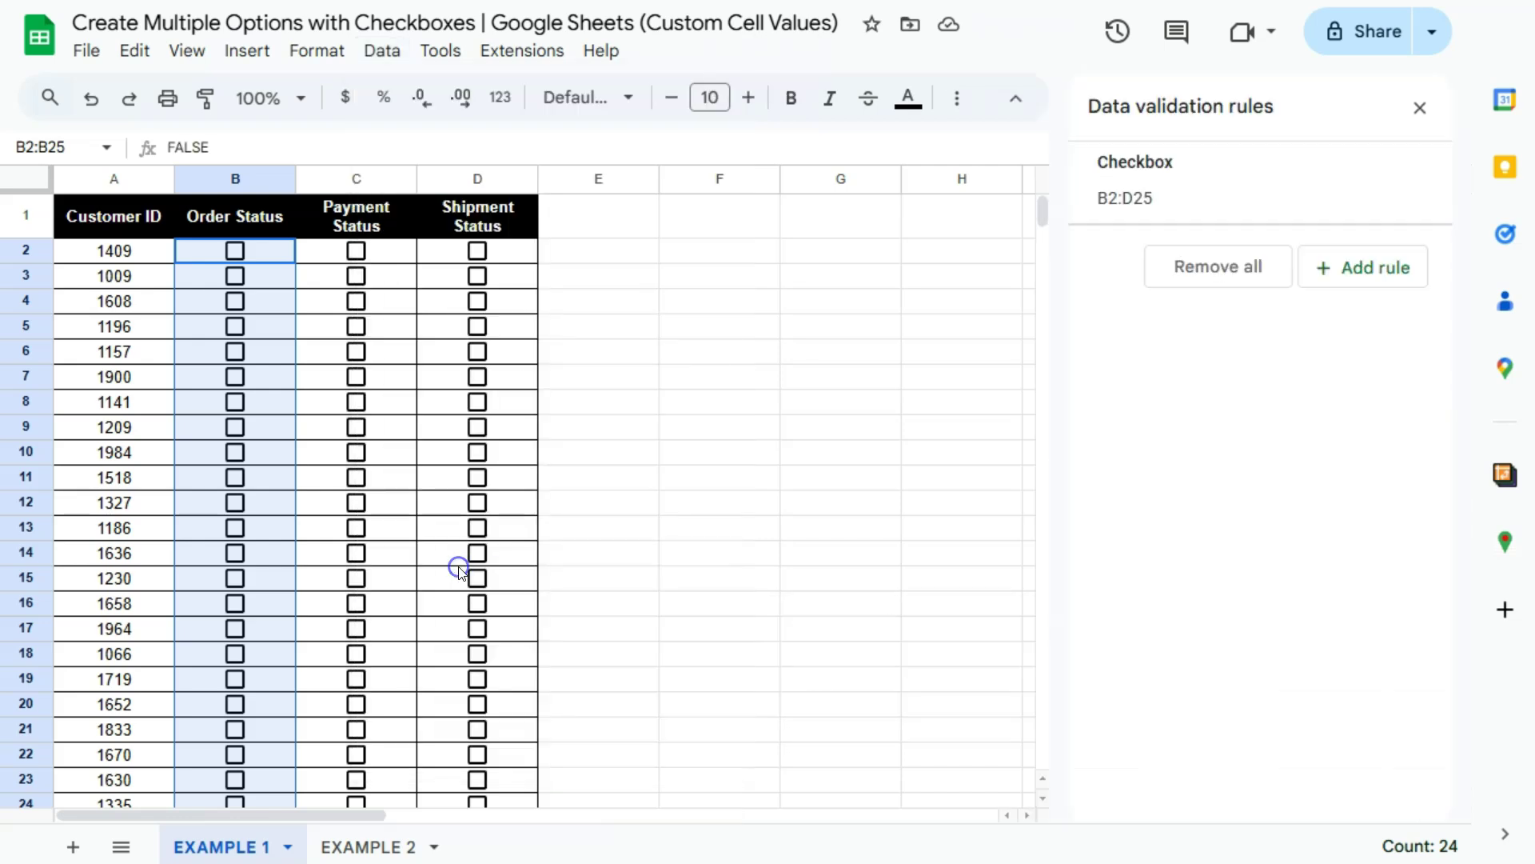
pyautogui.moveTo(1174, 196)
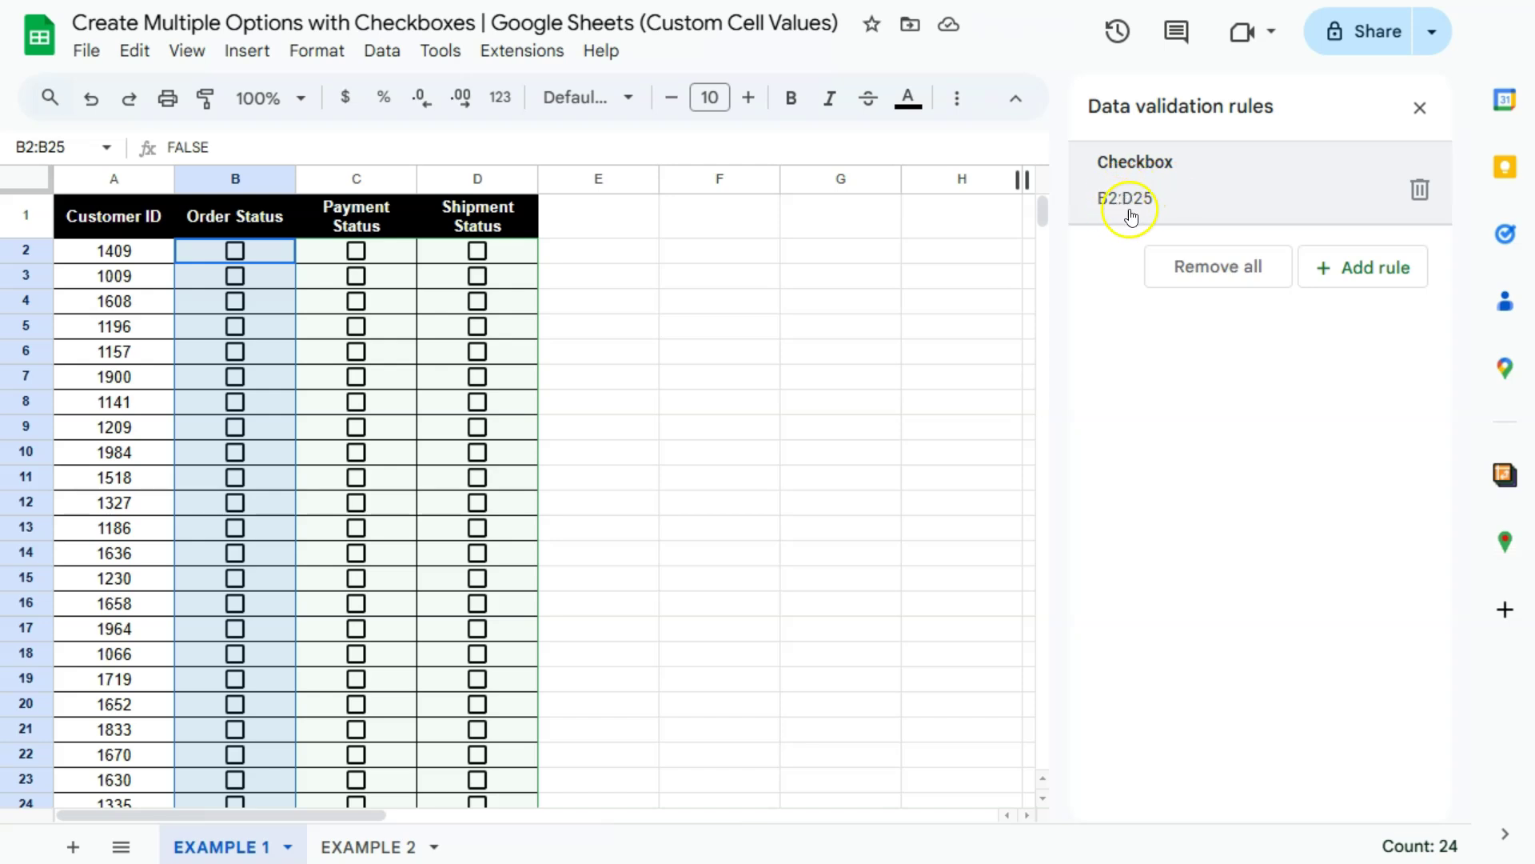
pyautogui.click(1165, 197)
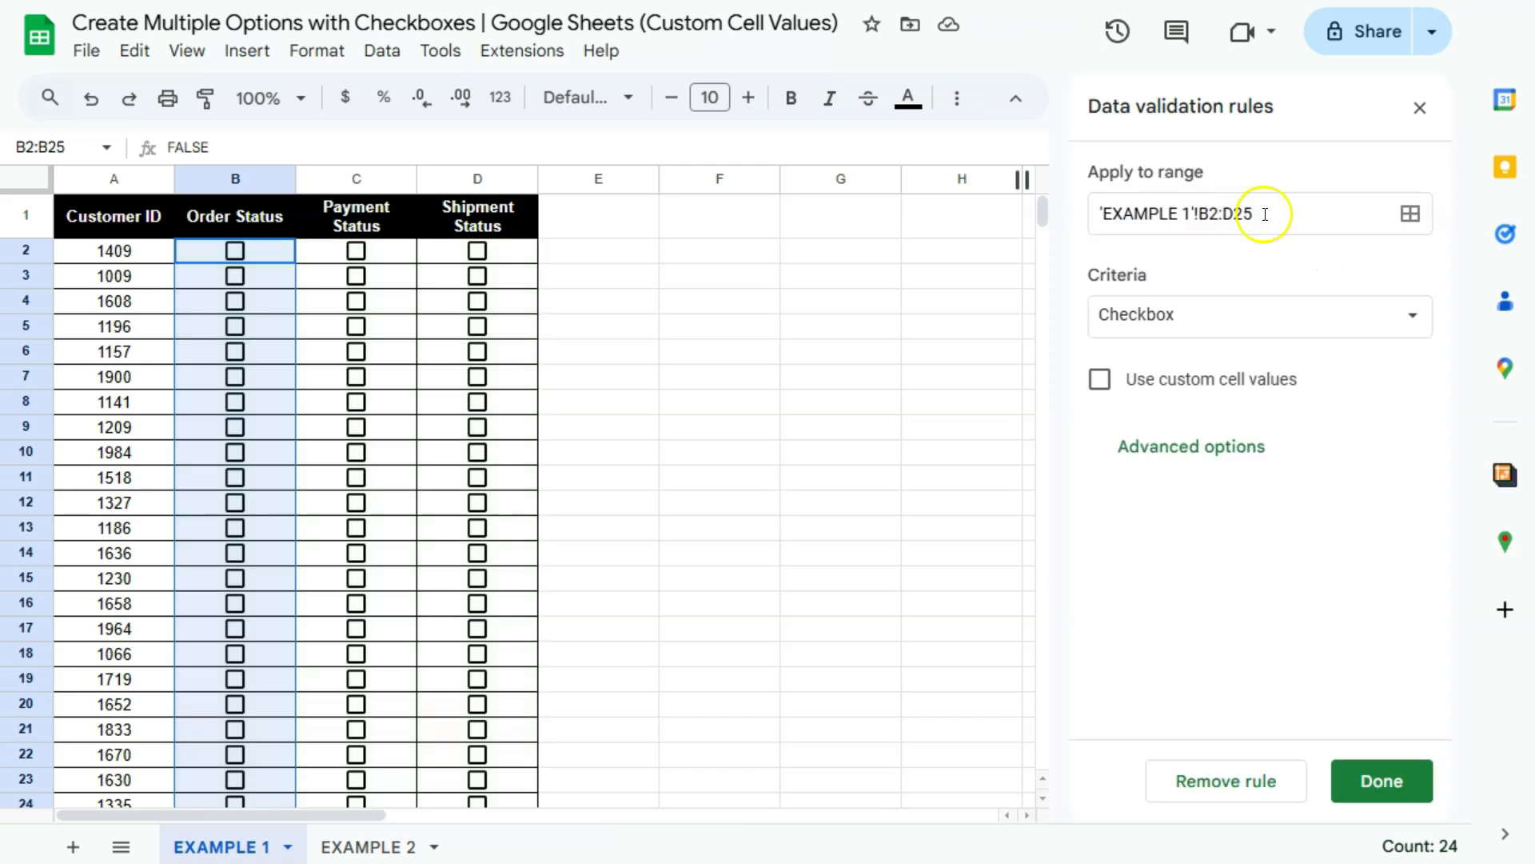
pyautogui.click(1264, 213)
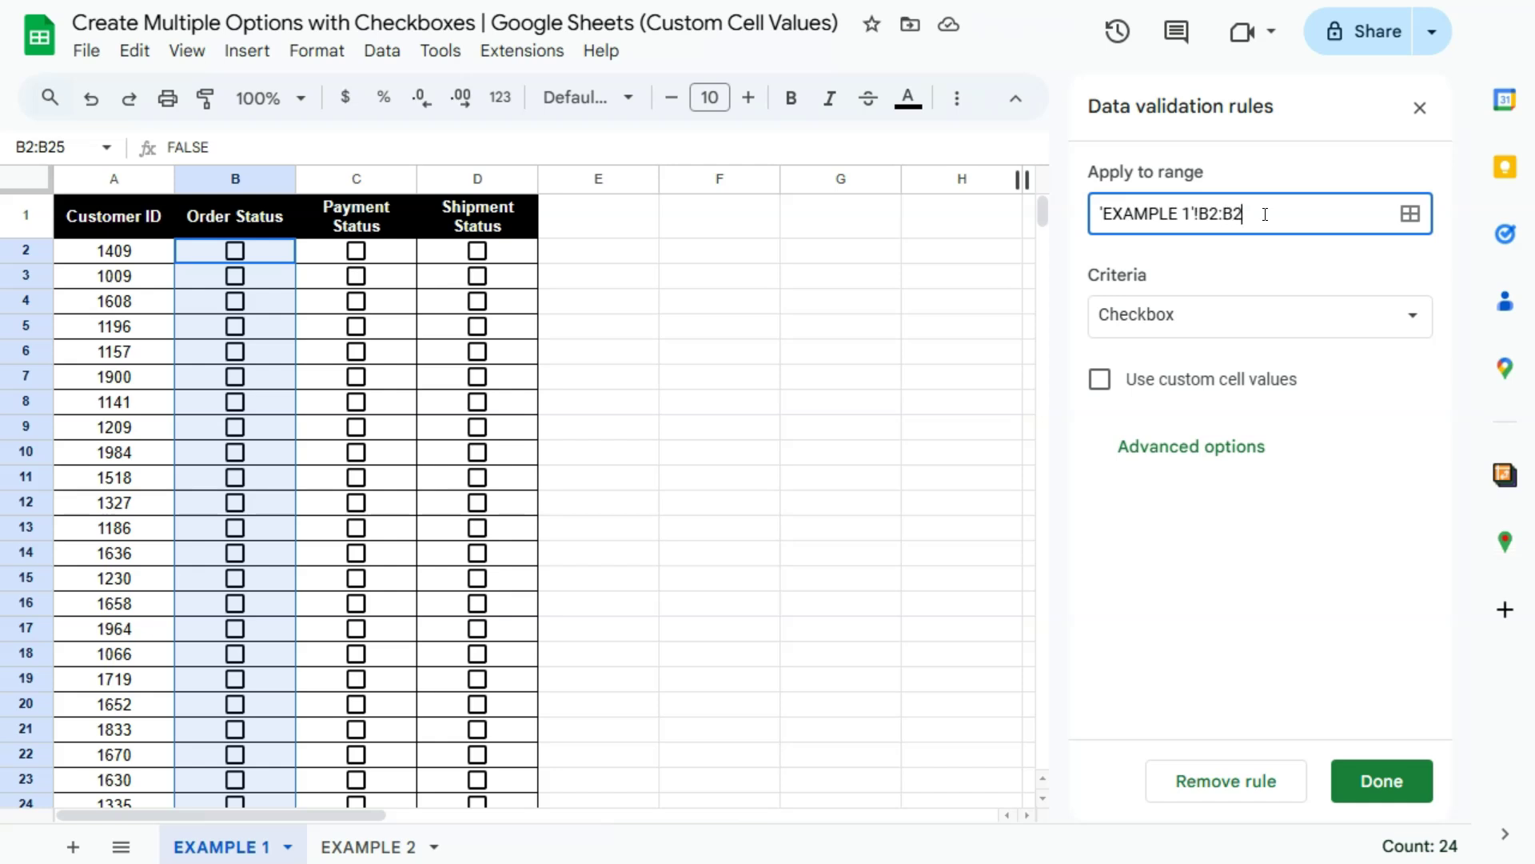
pyautogui.click(1250, 214)
pyautogui.click(1101, 381)
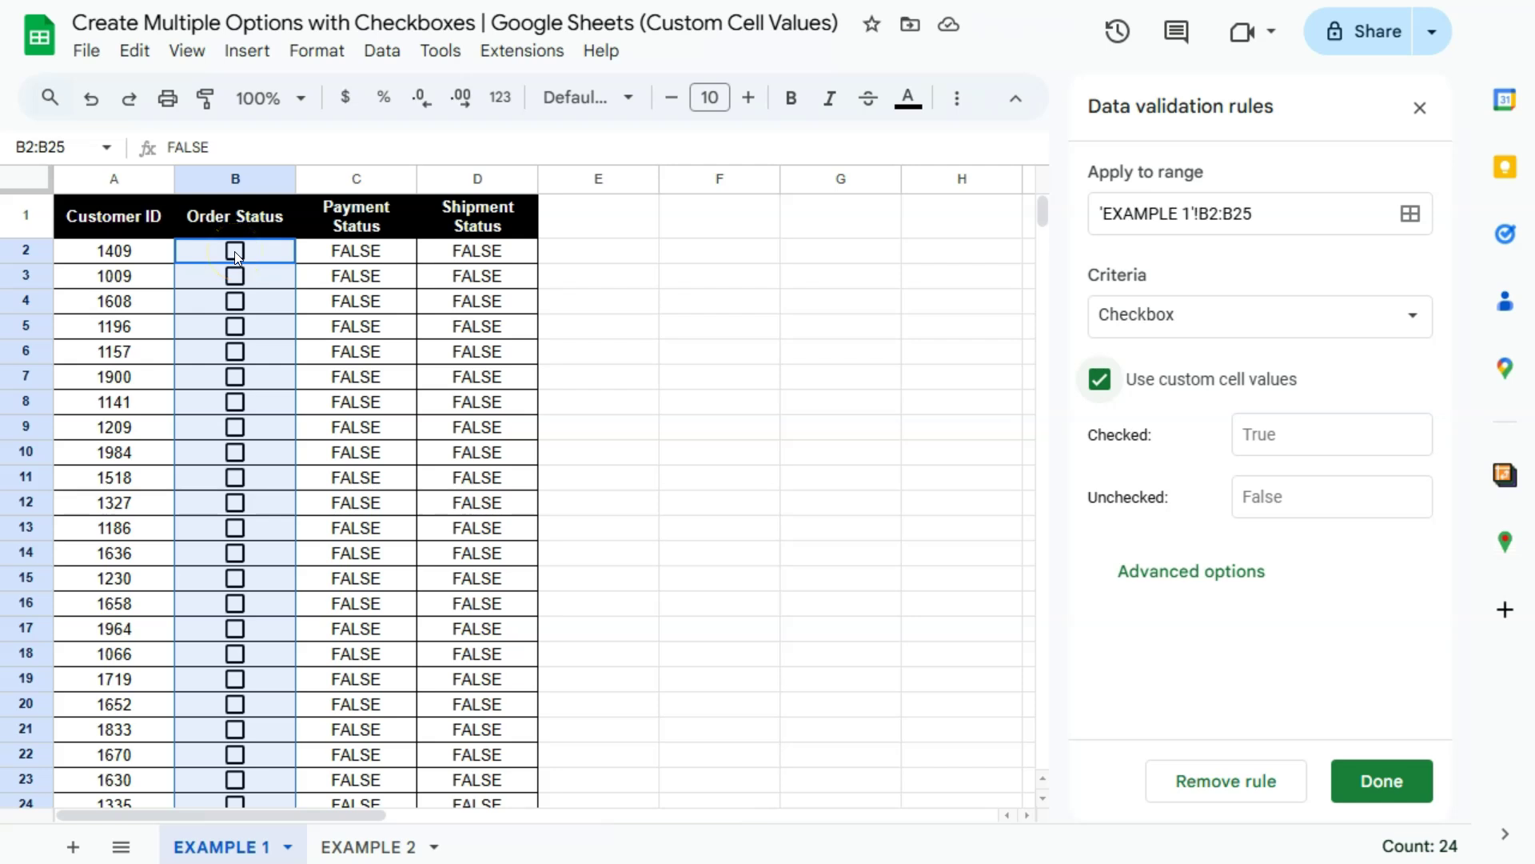
# Step: Set the checkbox custom values to Processed when checked and Pending when unchecked
pyautogui.click(1283, 429)
pyautogui.write('Processed')
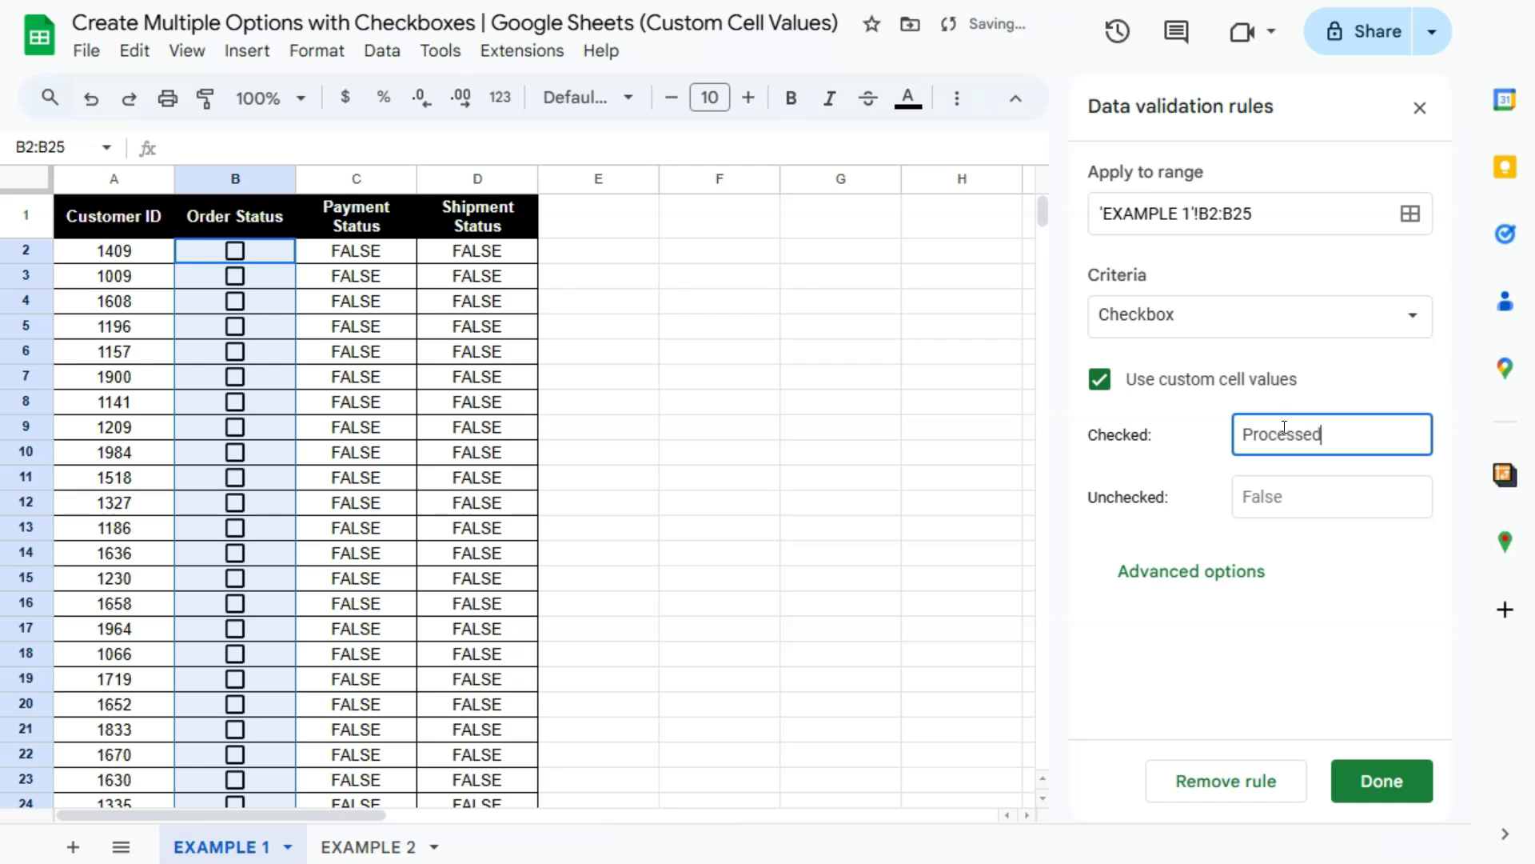
pyautogui.click(1306, 489)
pyautogui.write('Pendi')
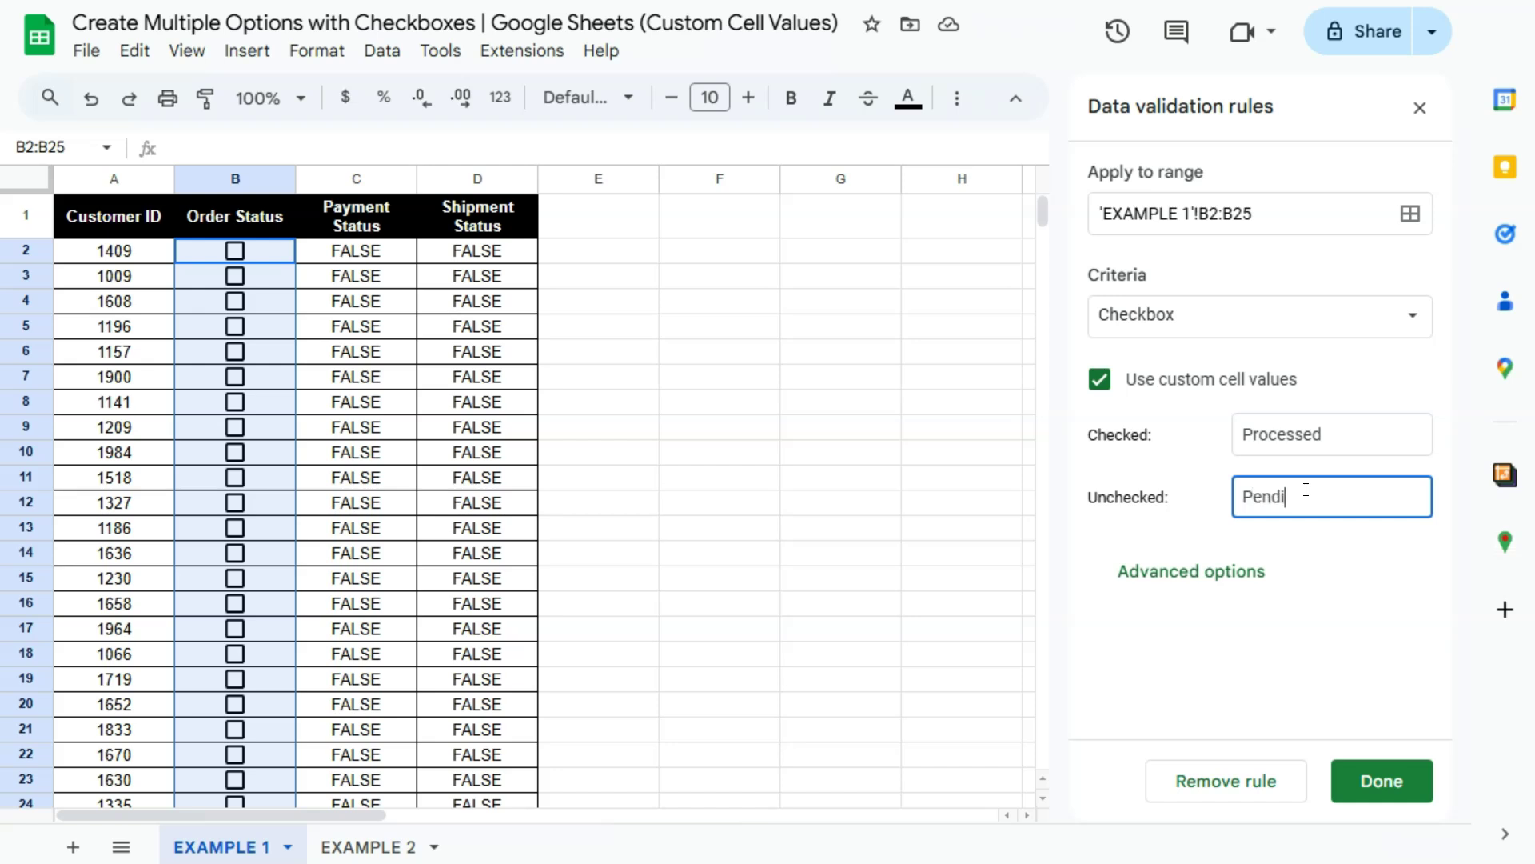
pyautogui.write('ng')
pyautogui.click(1366, 781)
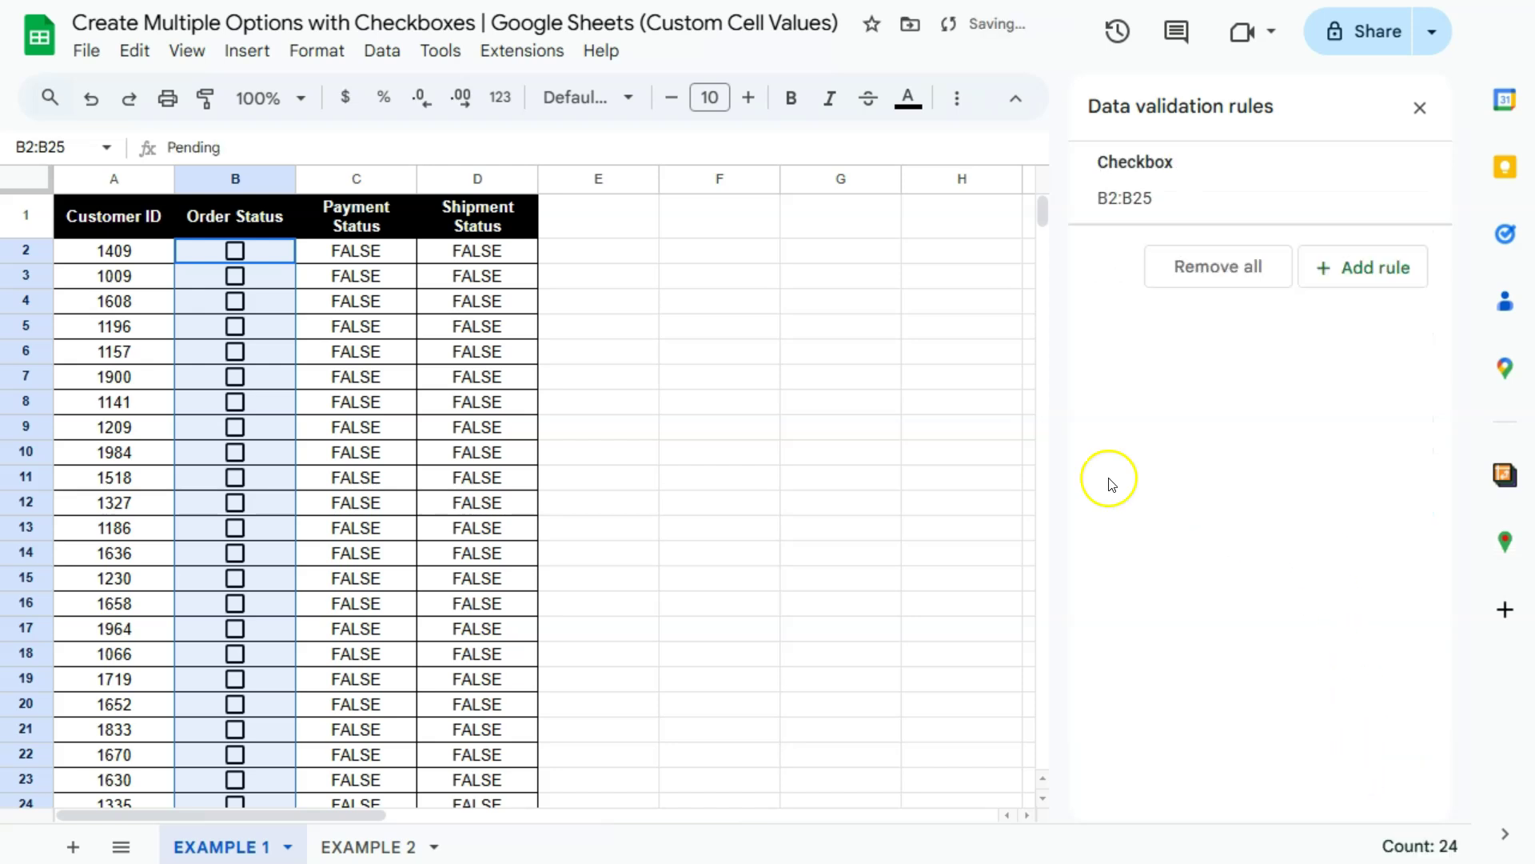
# Step: Tick the B2 and B4 checkboxes and verify B3 shows Pending and B4 Processed
pyautogui.moveTo(185, 148); pyautogui.dragTo(175, 149)
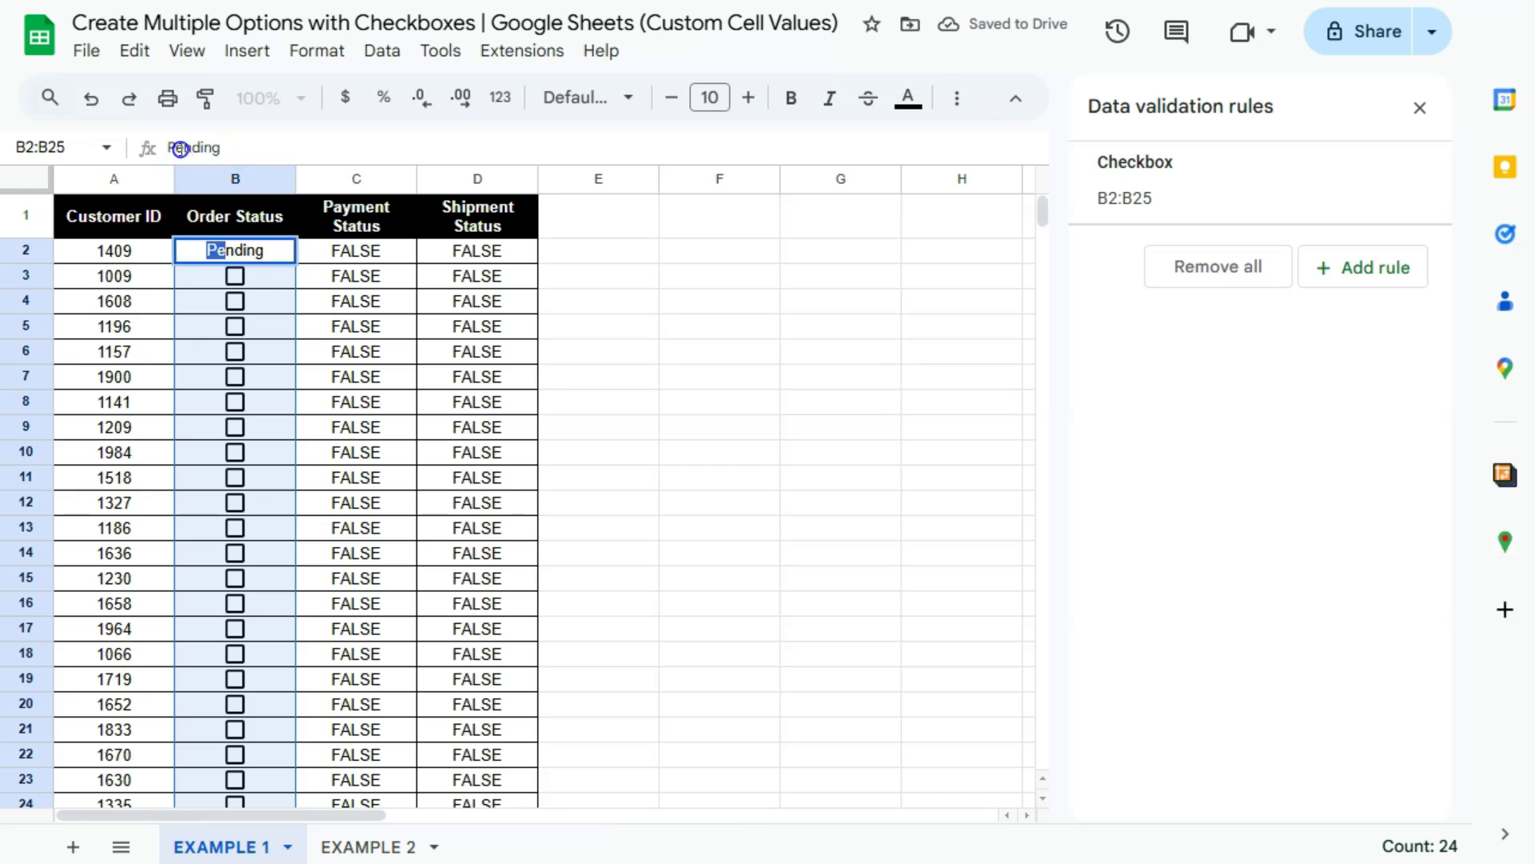
pyautogui.click(264, 274)
pyautogui.click(235, 252)
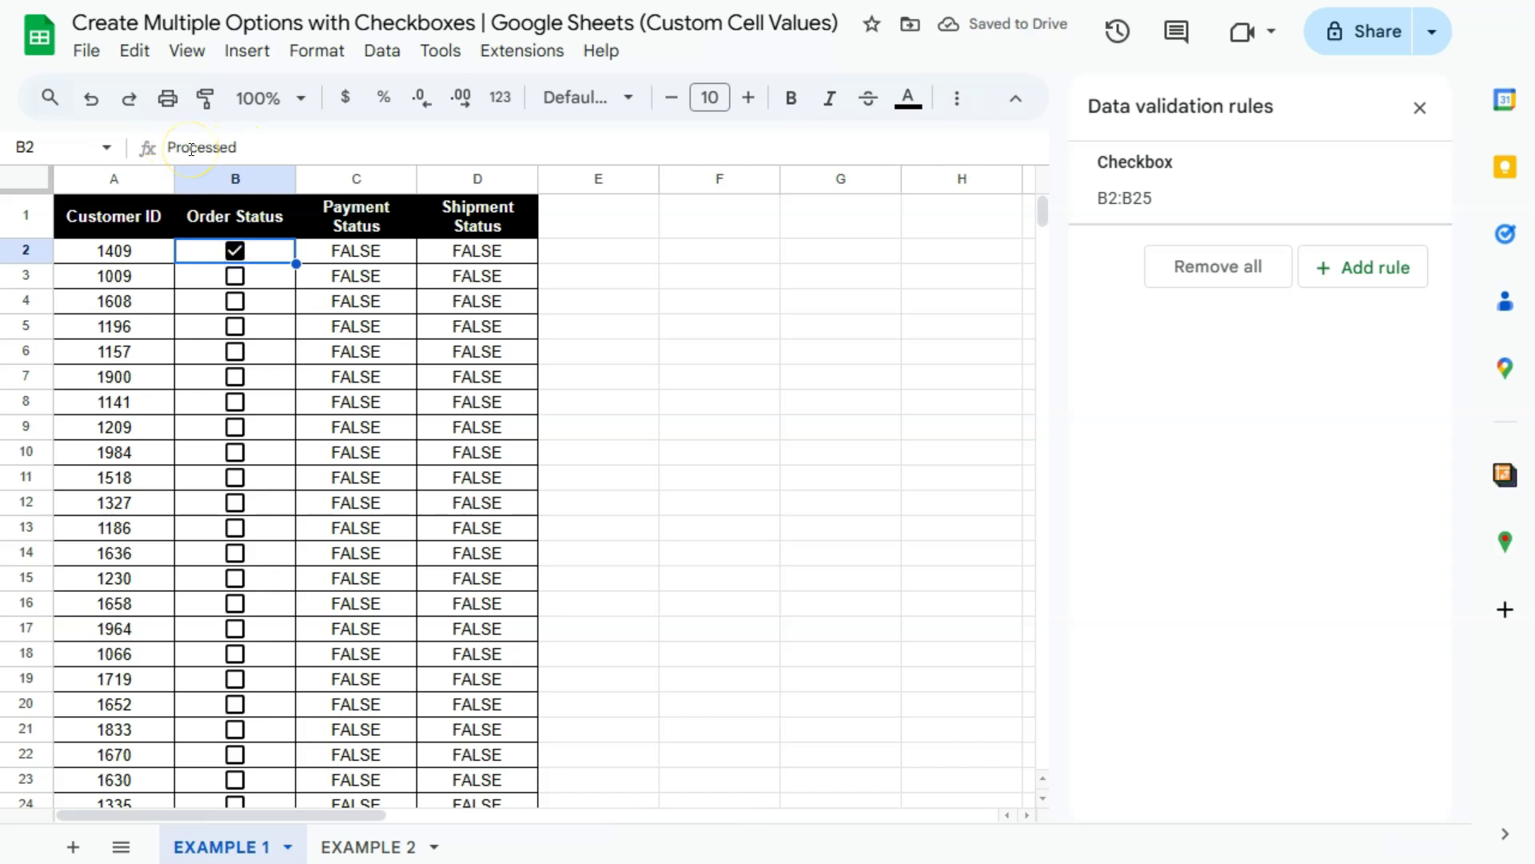
pyautogui.click(236, 301)
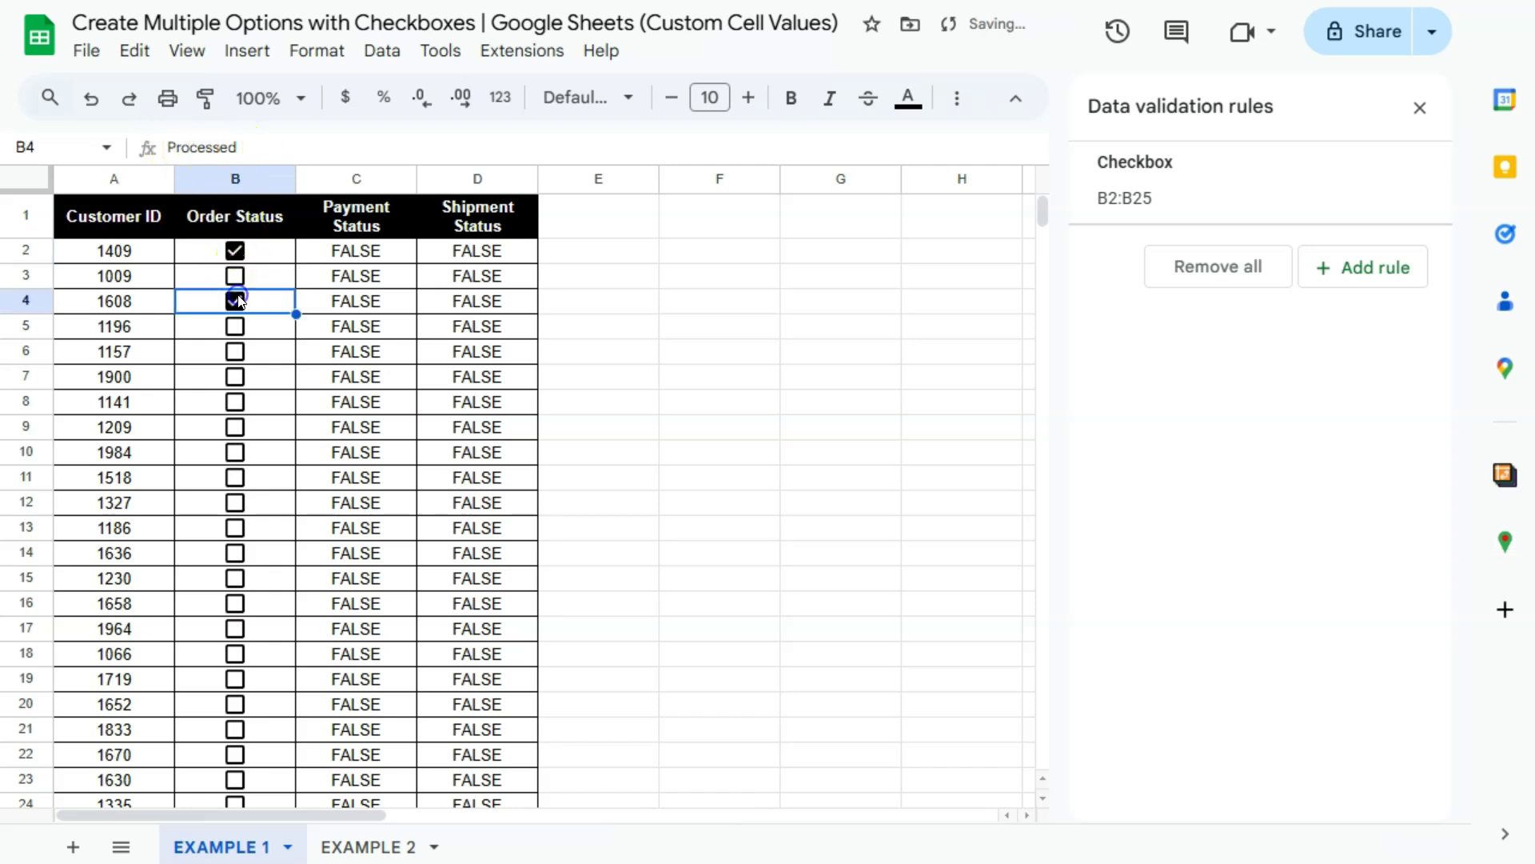
pyautogui.click(268, 279)
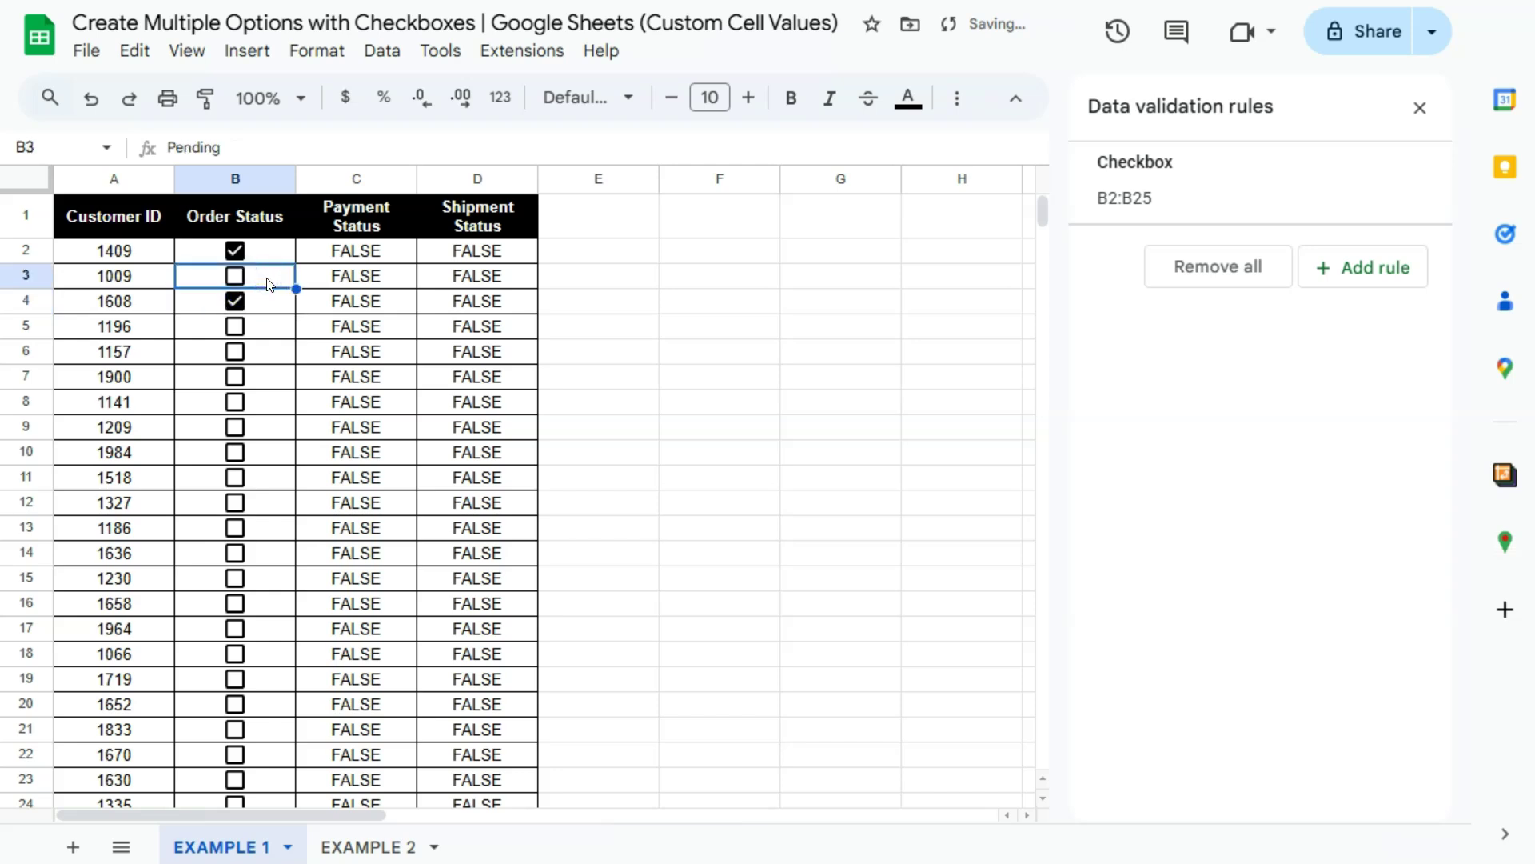
pyautogui.click(252, 304)
pyautogui.click(253, 280)
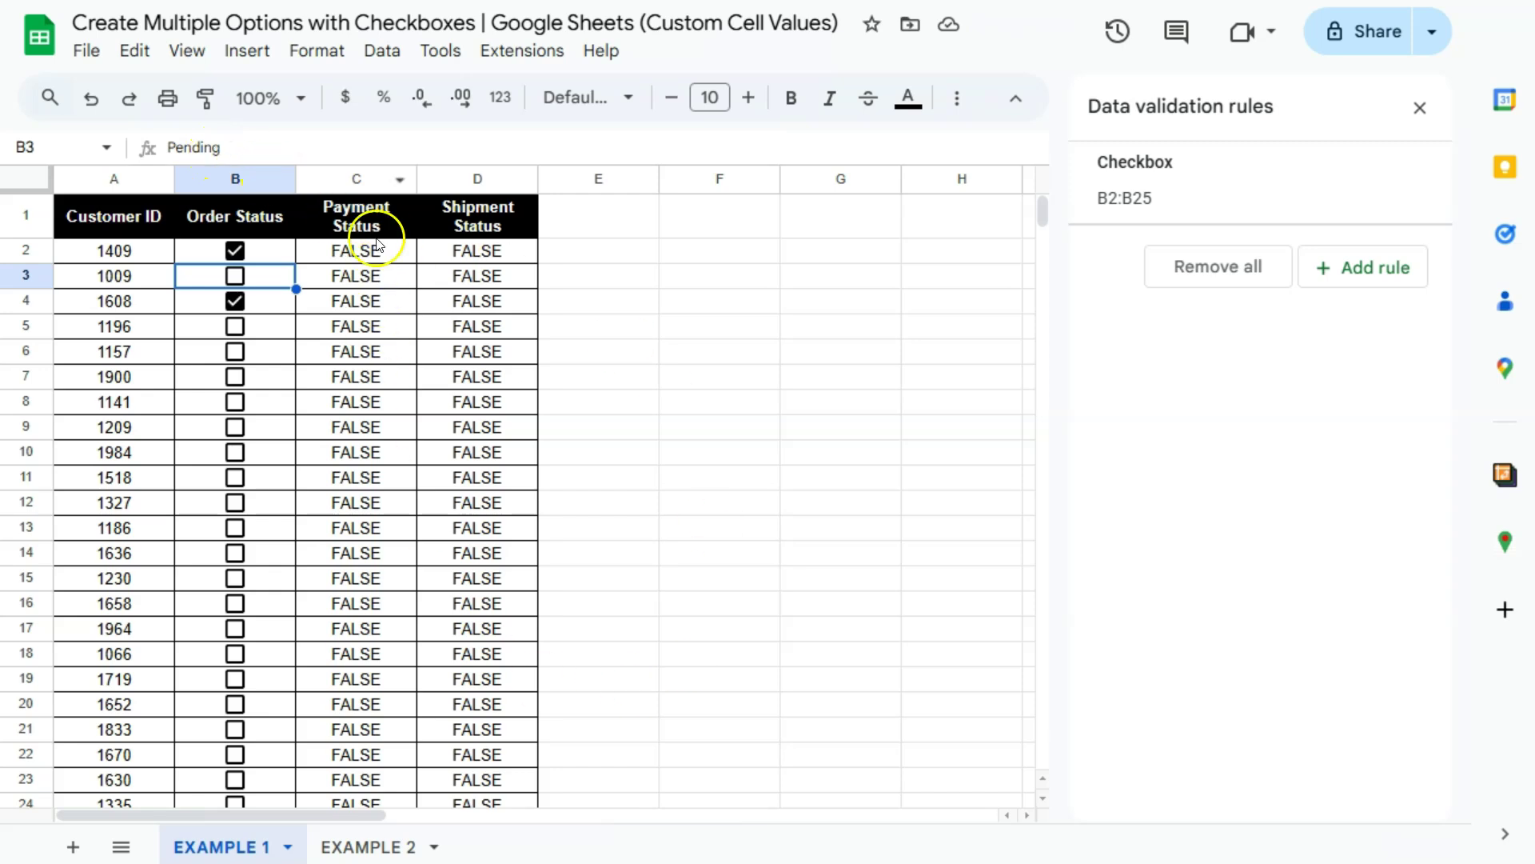
# Step: Add a checkbox rule for C2:C25 with custom values PAID and UNPAID
pyautogui.moveTo(384, 250); pyautogui.dragTo(376, 588)
pyautogui.scroll(-3, 366, 394)
pyautogui.scroll(3, 382, 483)
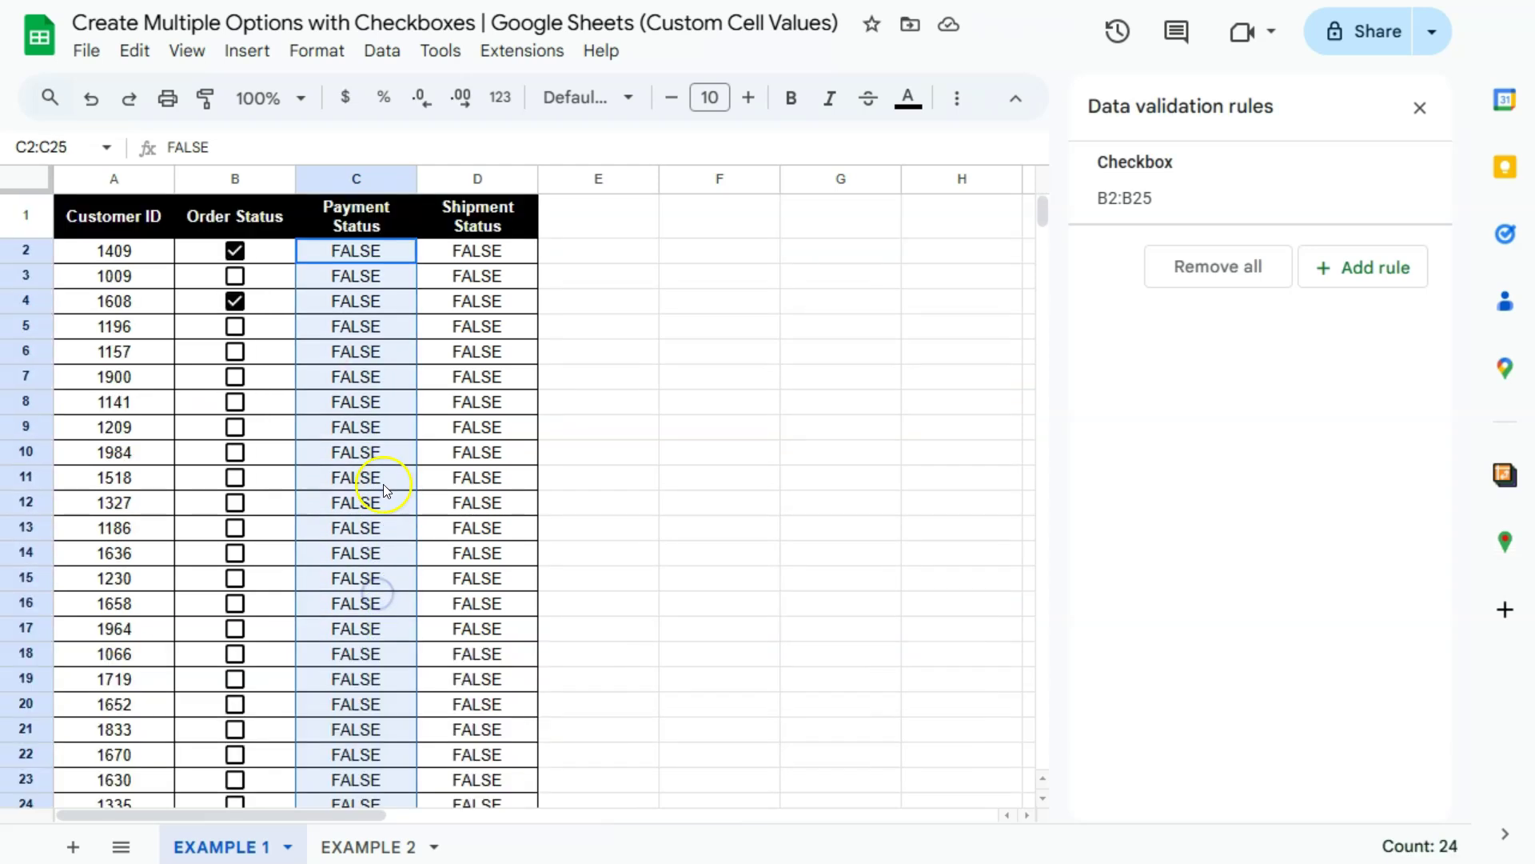
pyautogui.click(1343, 264)
pyautogui.click(1176, 316)
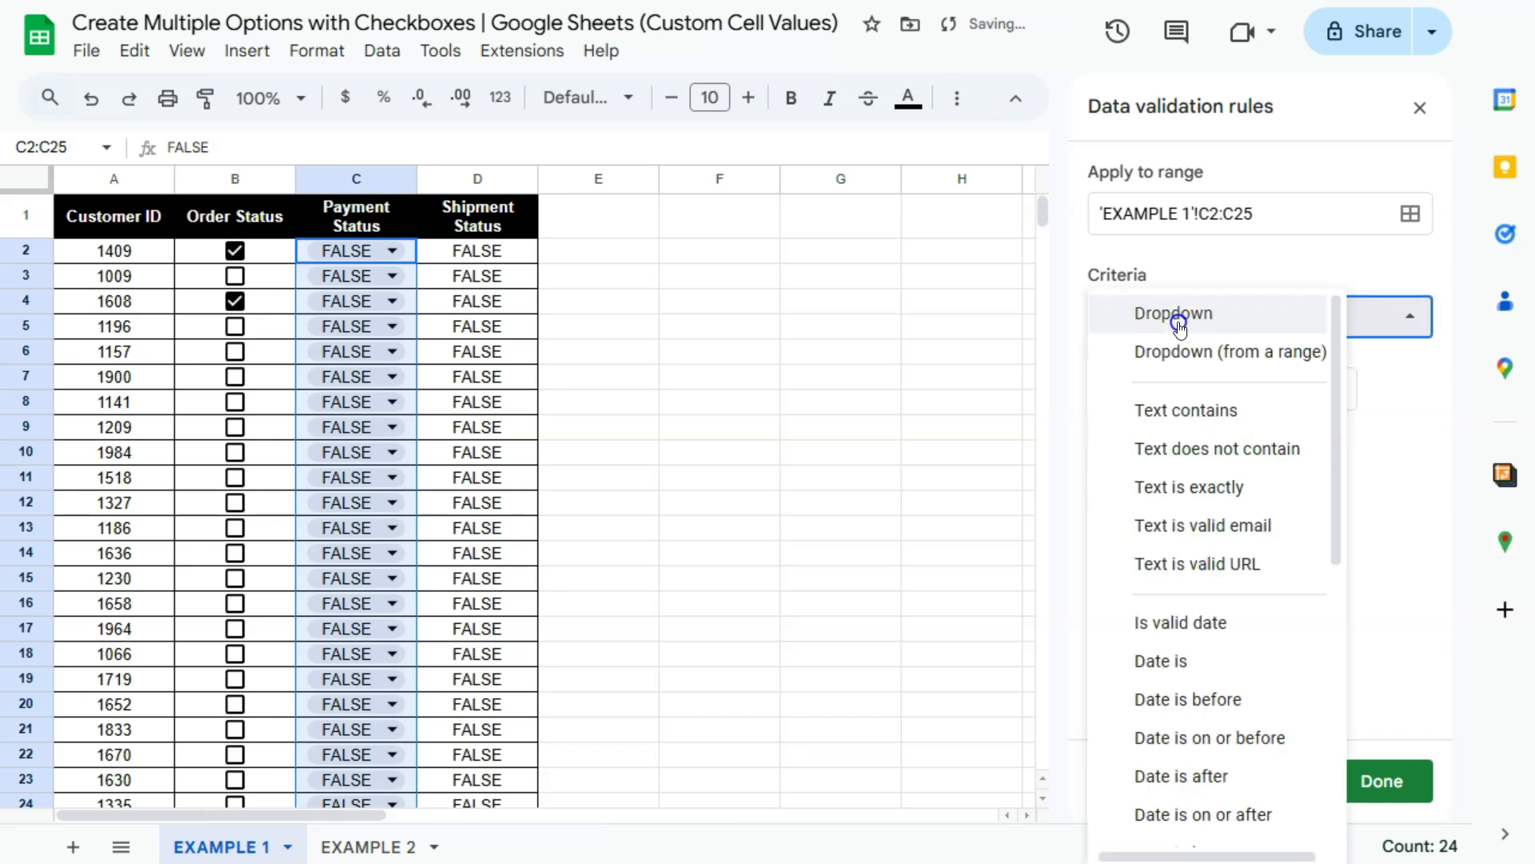
pyautogui.scroll(-6, 1190, 674)
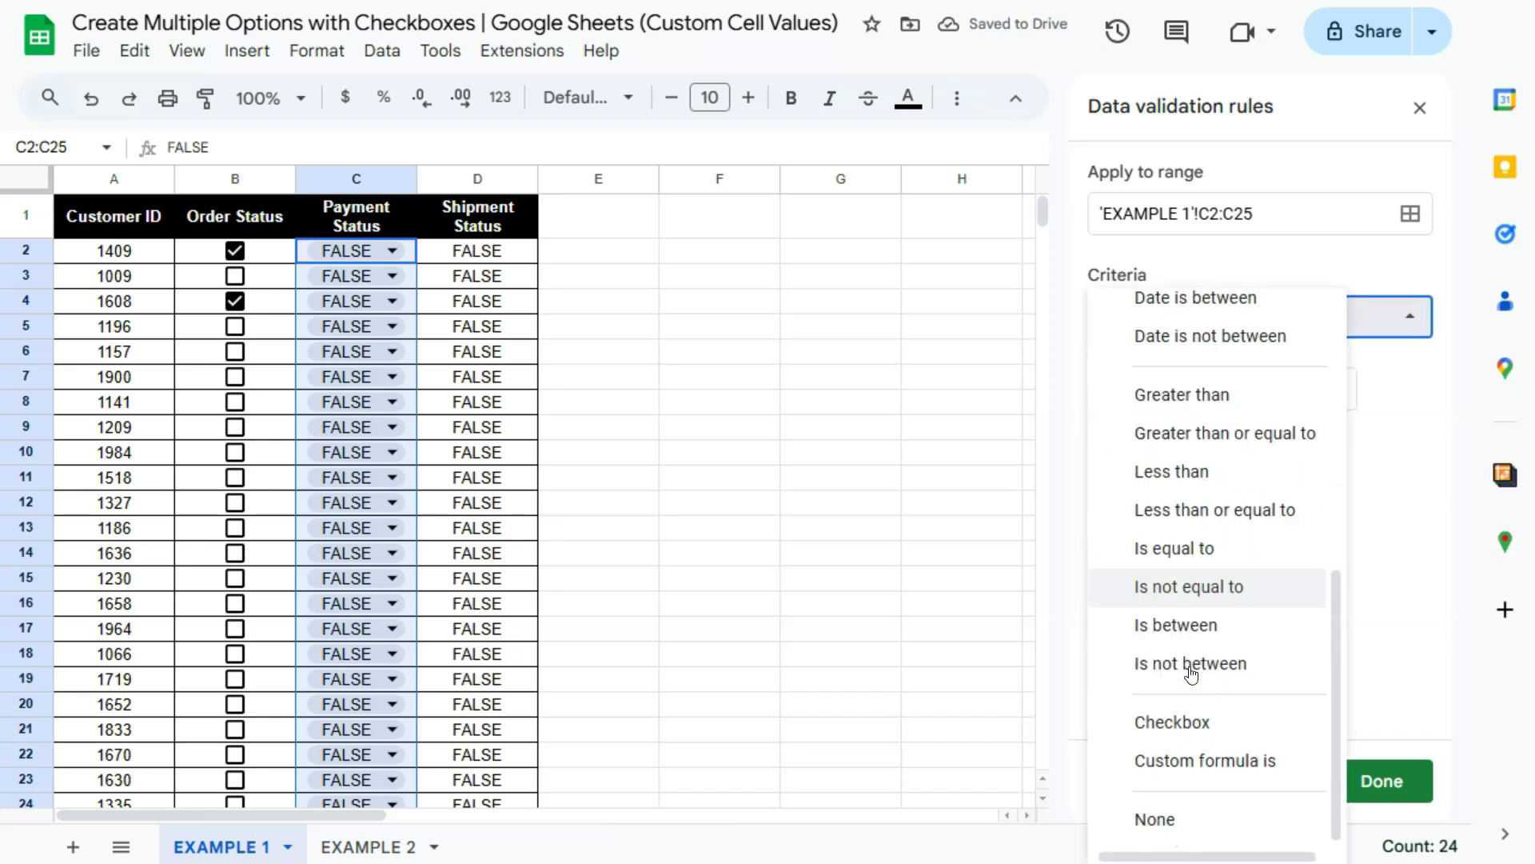
pyautogui.click(1182, 720)
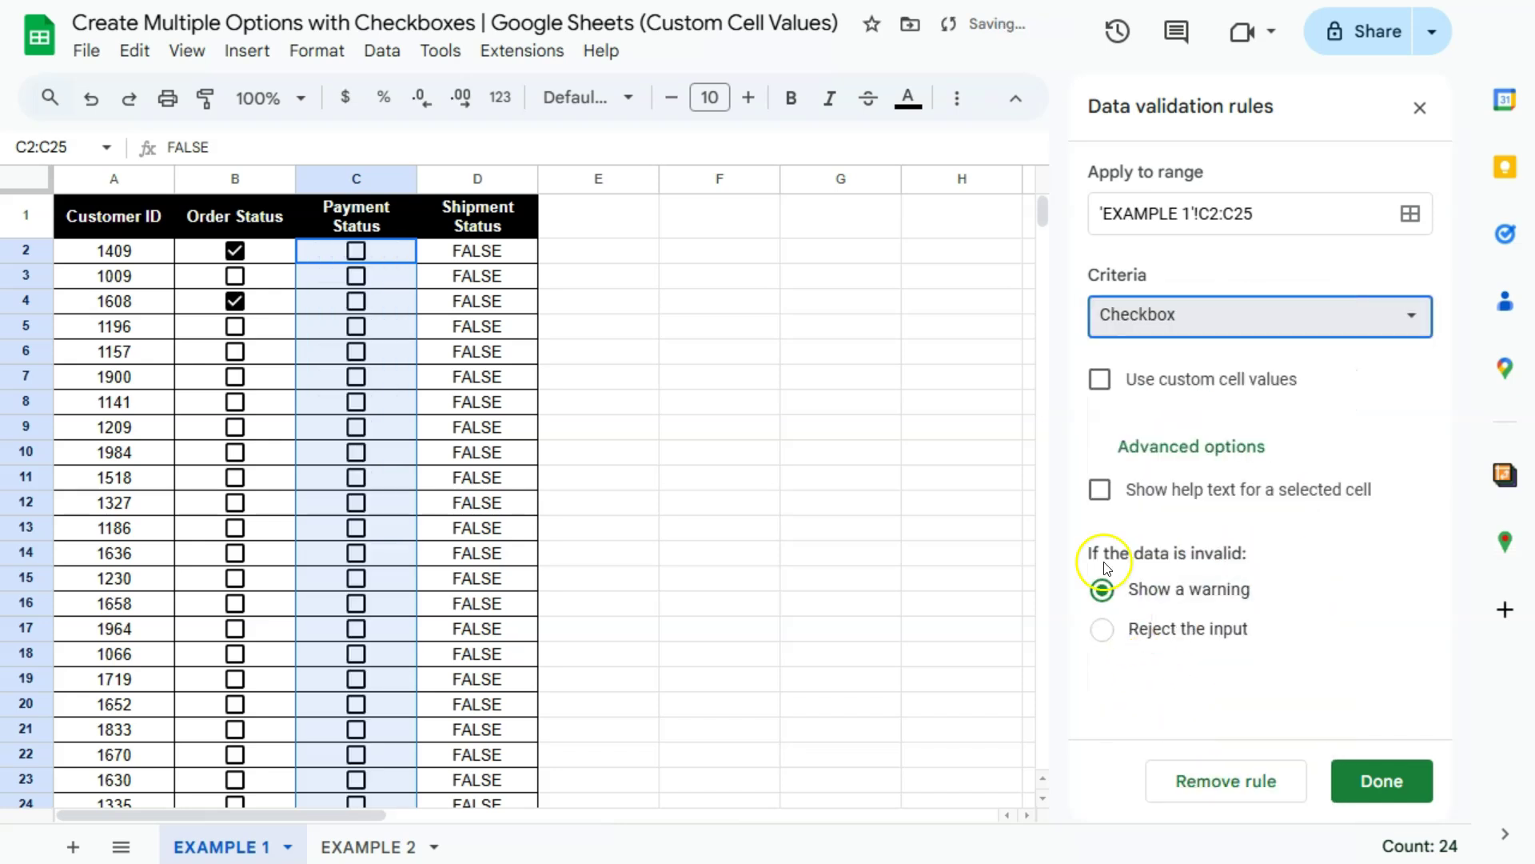
pyautogui.click(1100, 382)
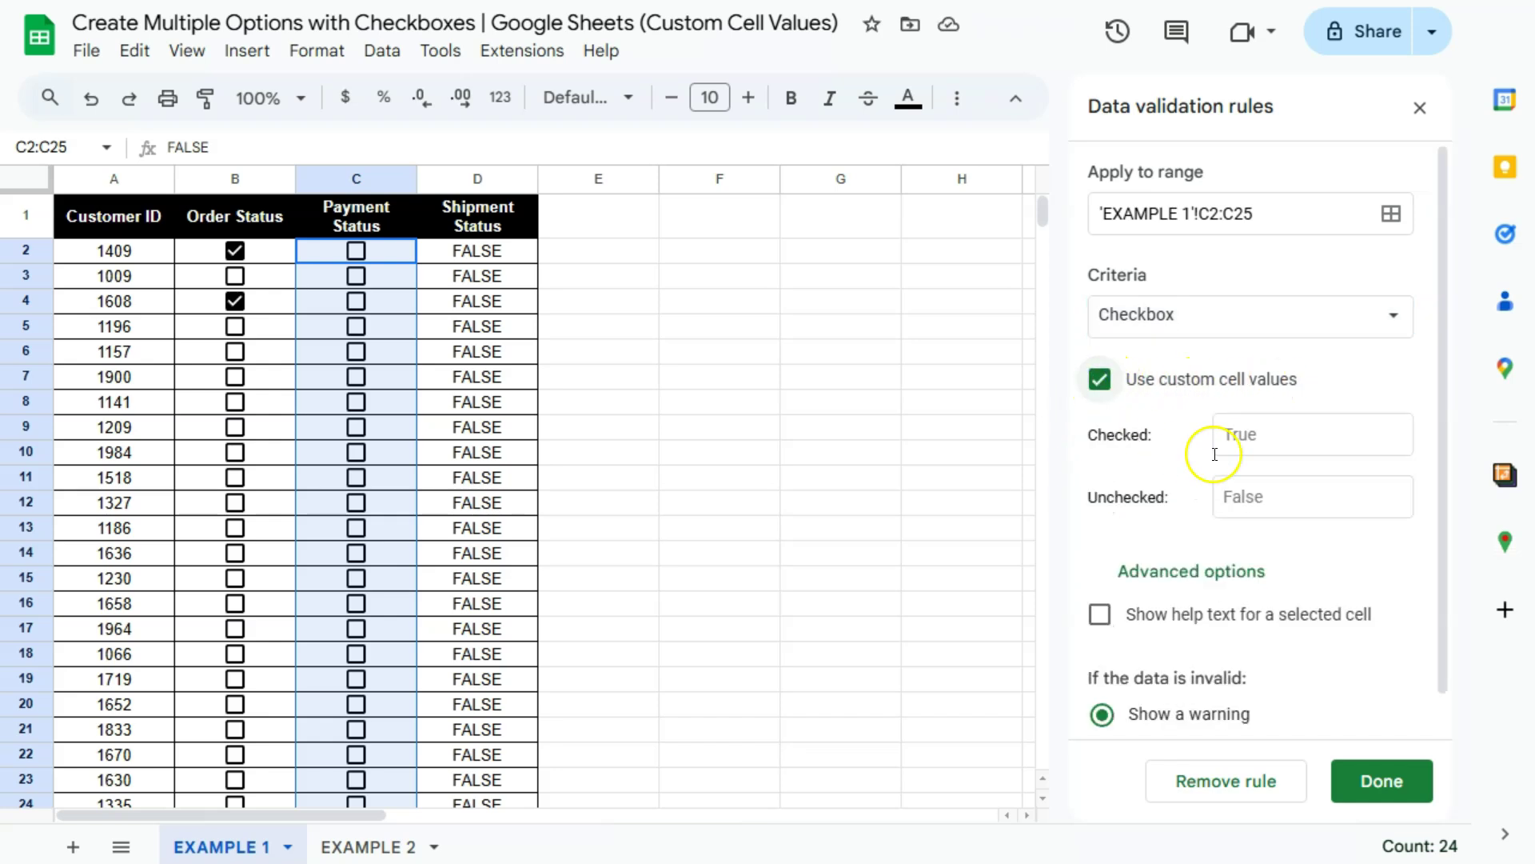
pyautogui.click(1244, 436)
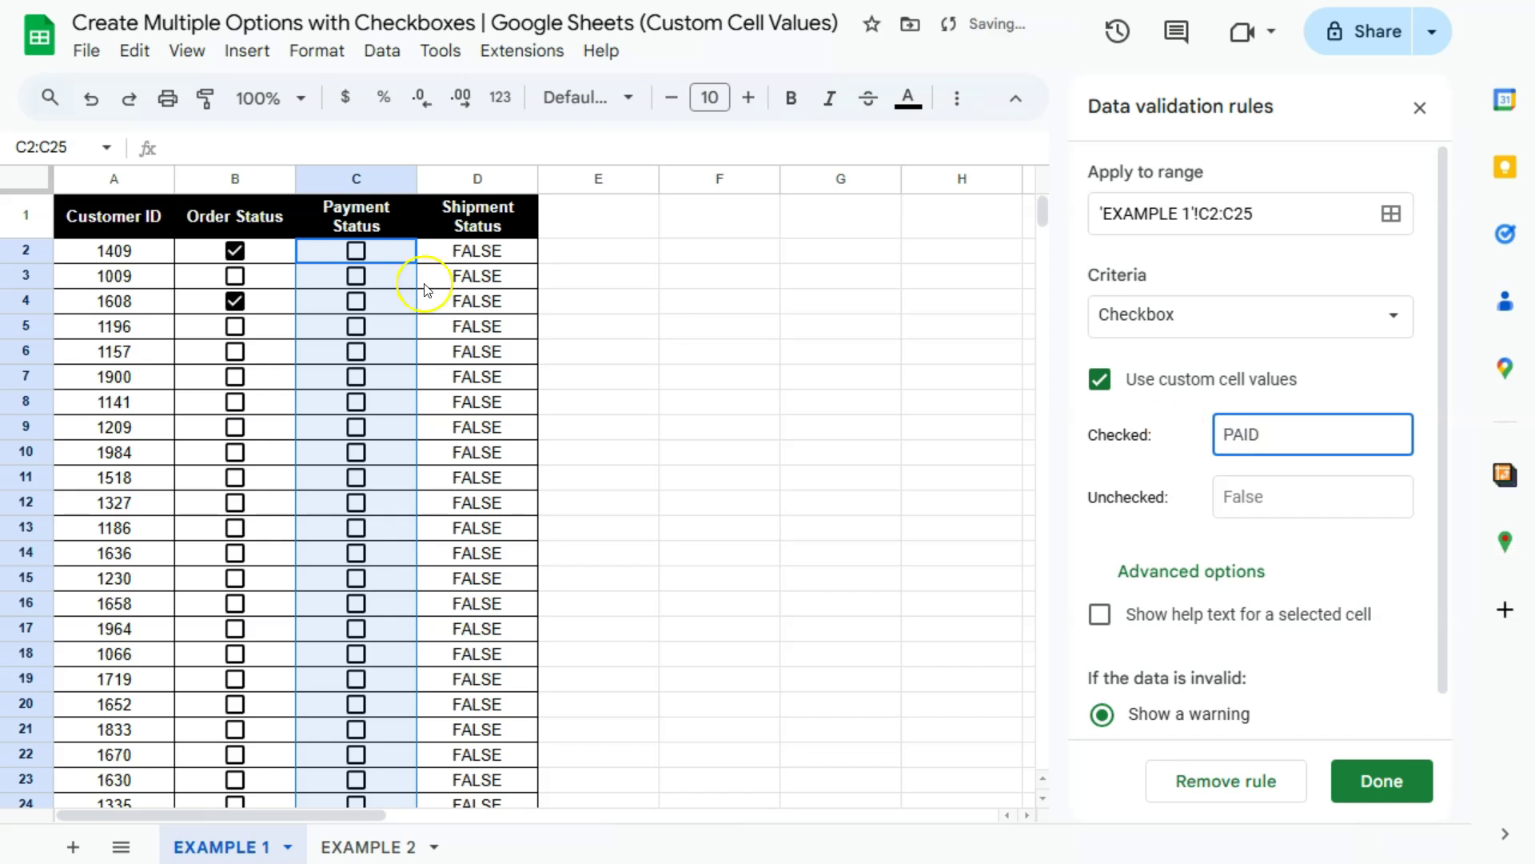
pyautogui.click(1252, 499)
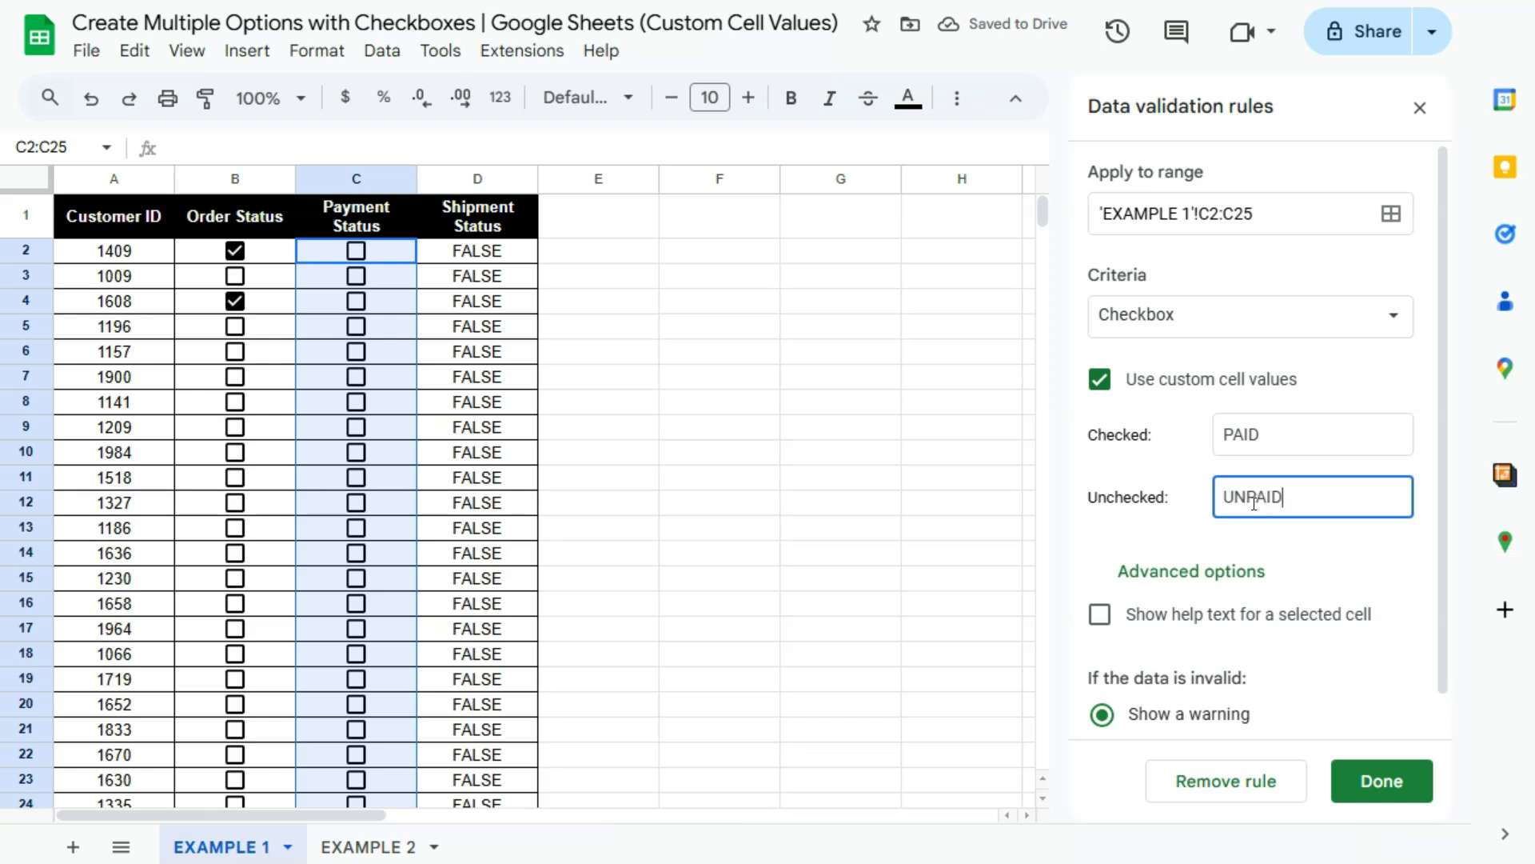
pyautogui.click(1372, 777)
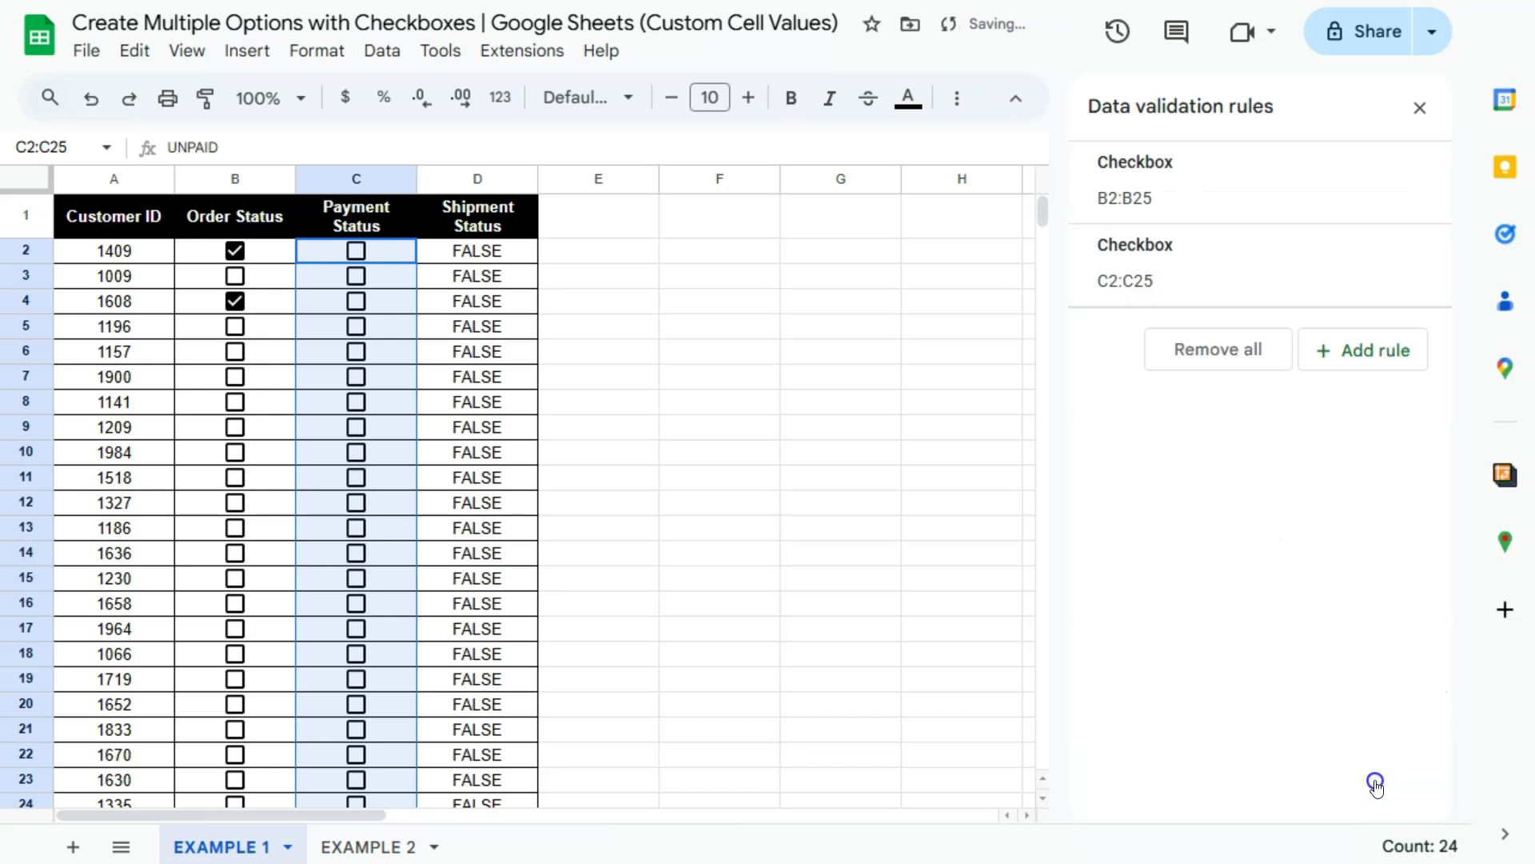
# Step: Tick the Payment Status boxes for customers 1409, 1608 and 1009
pyautogui.click(386, 253)
pyautogui.click(387, 282)
pyautogui.press('Down')
pyautogui.press('Down')
pyautogui.press('Down')
pyautogui.click(387, 253)
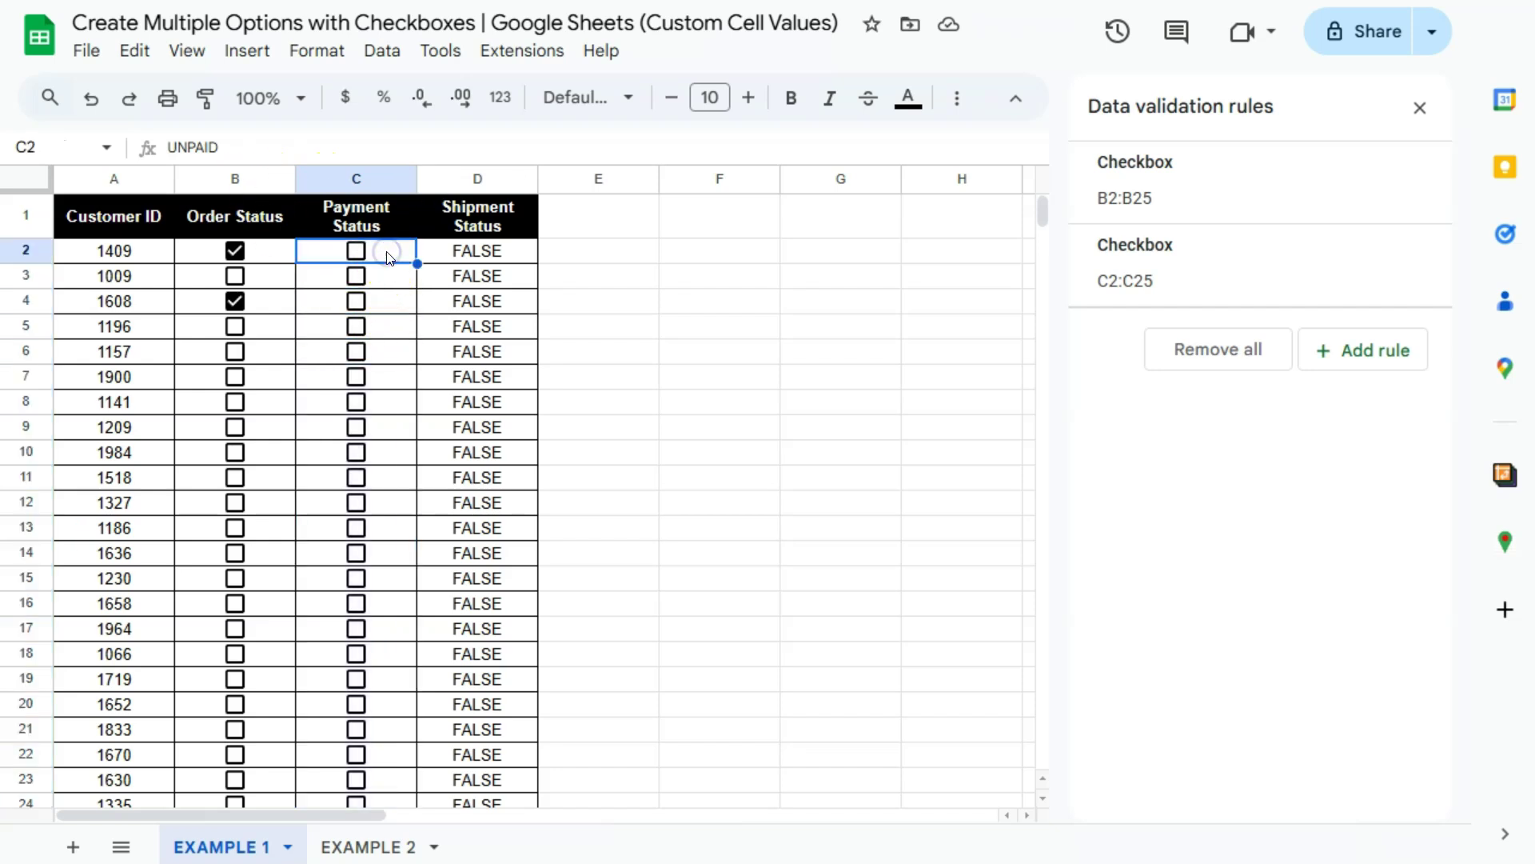
pyautogui.click(358, 254)
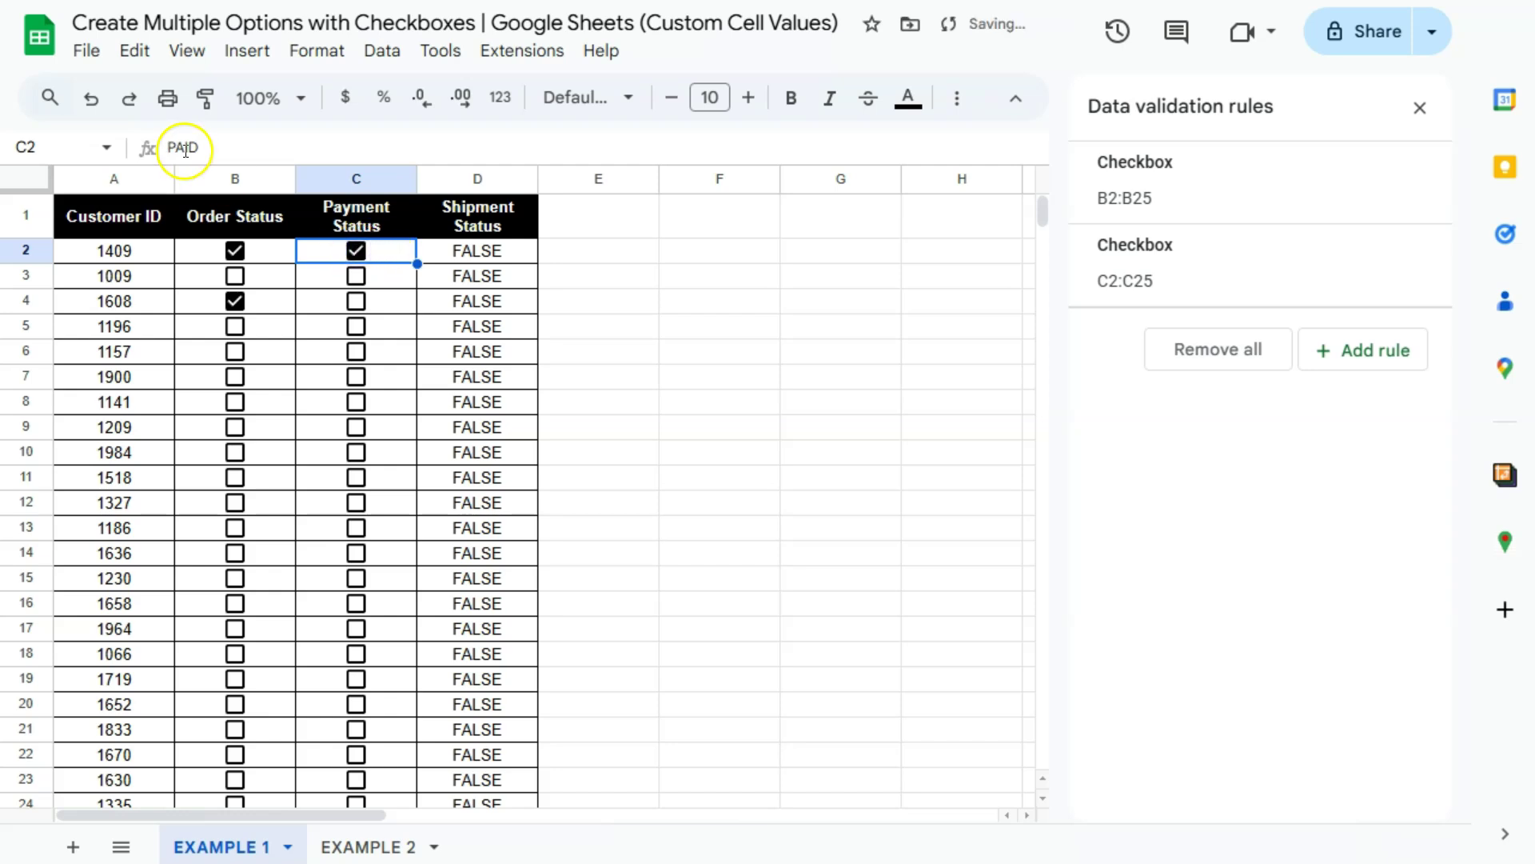
pyautogui.click(358, 302)
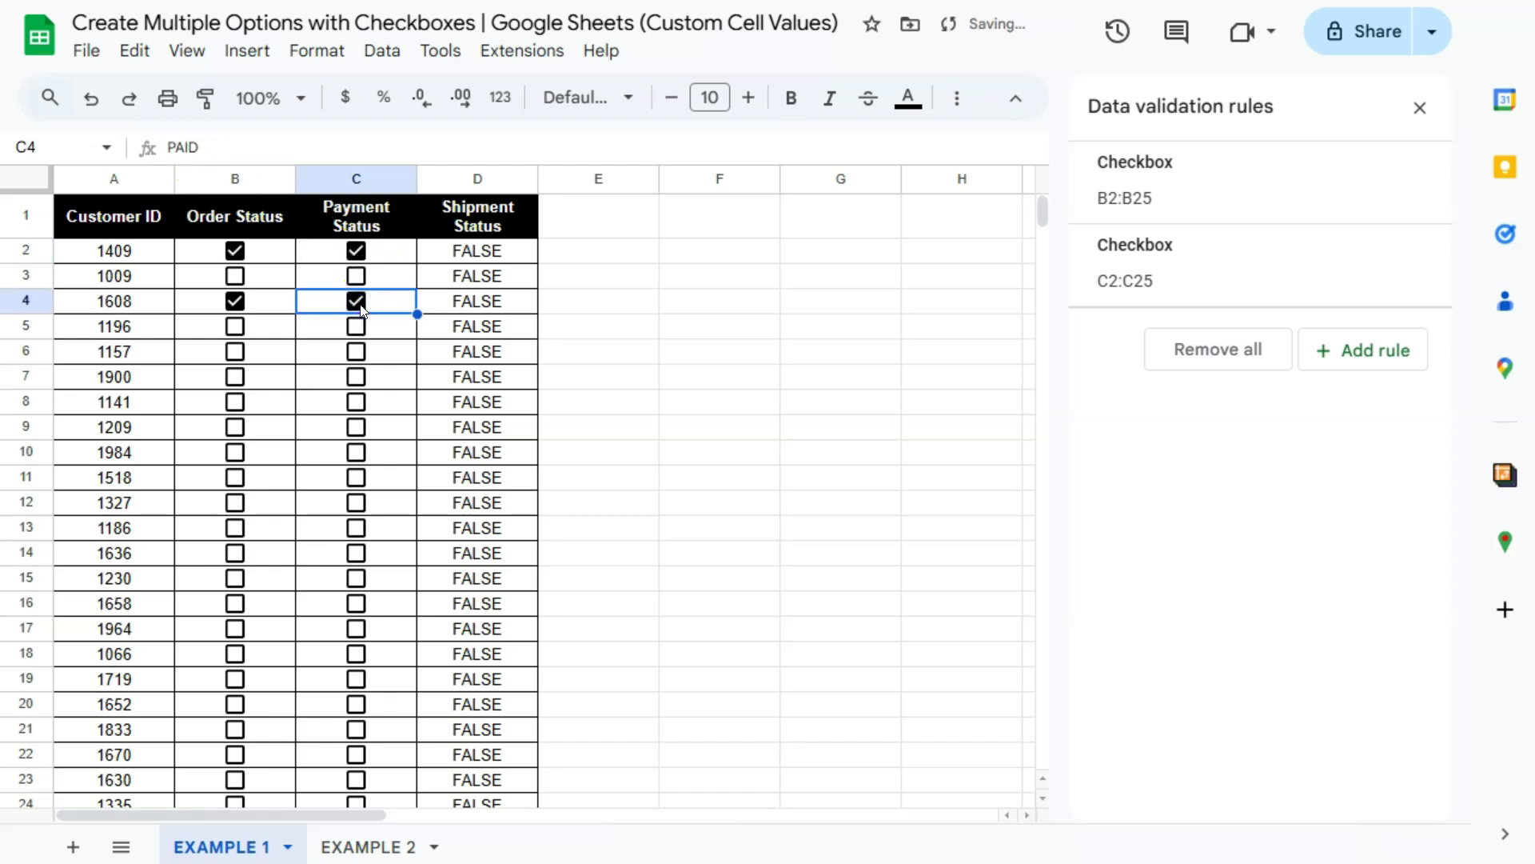
pyautogui.click(368, 281)
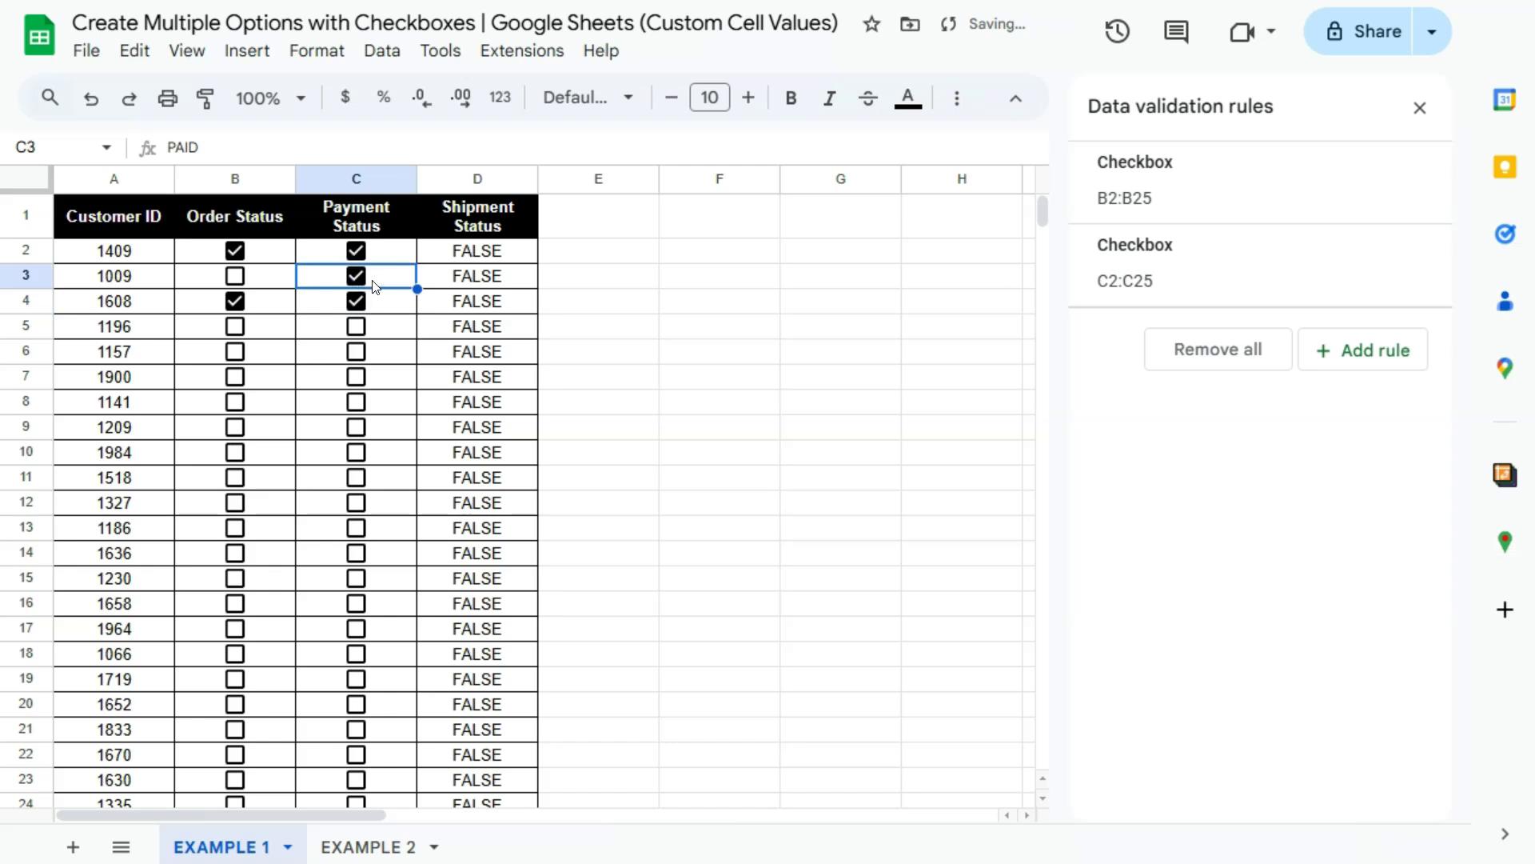
# Step: Untick customer 1009's payment box and add a checkbox rule for Shipment Status D2:D25
pyautogui.click(370, 284)
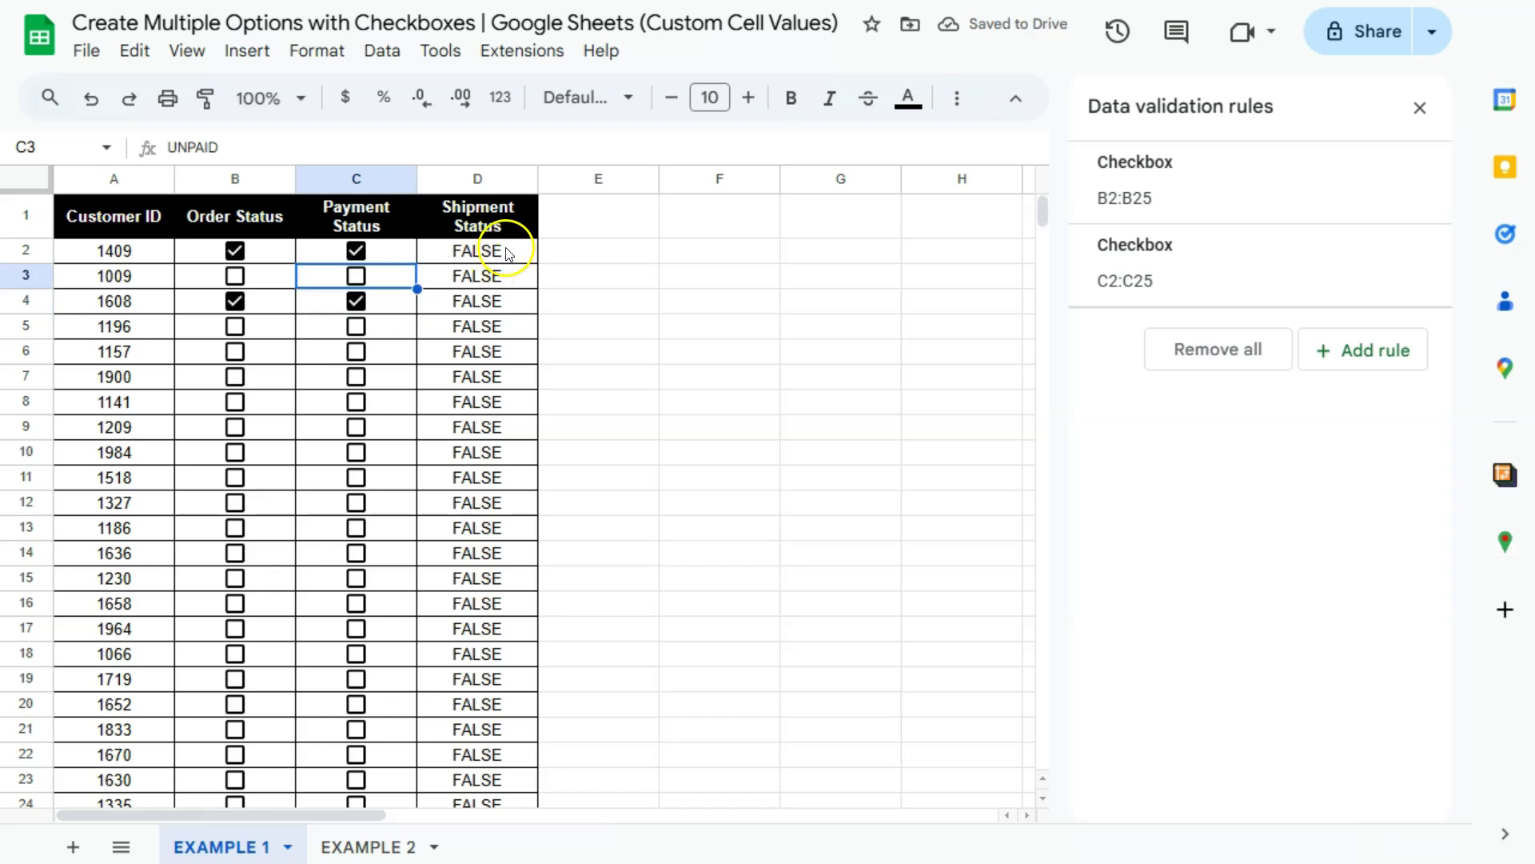
pyautogui.moveTo(496, 252); pyautogui.dragTo(499, 585)
pyautogui.scroll(-3, 490, 400)
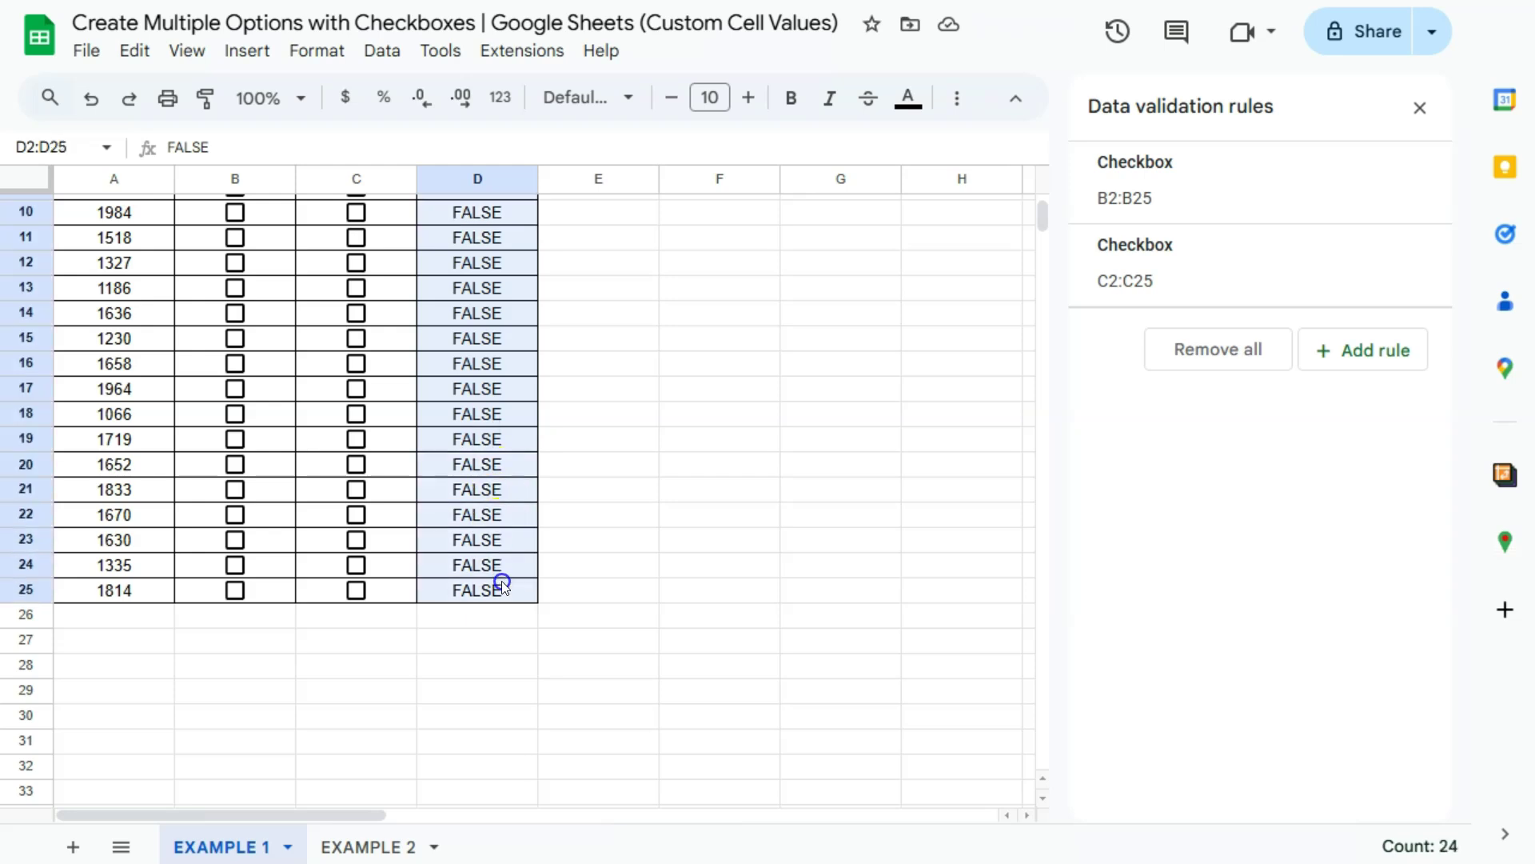
pyautogui.click(1331, 356)
pyautogui.click(1197, 316)
pyautogui.scroll(-6, 1198, 639)
pyautogui.click(1177, 795)
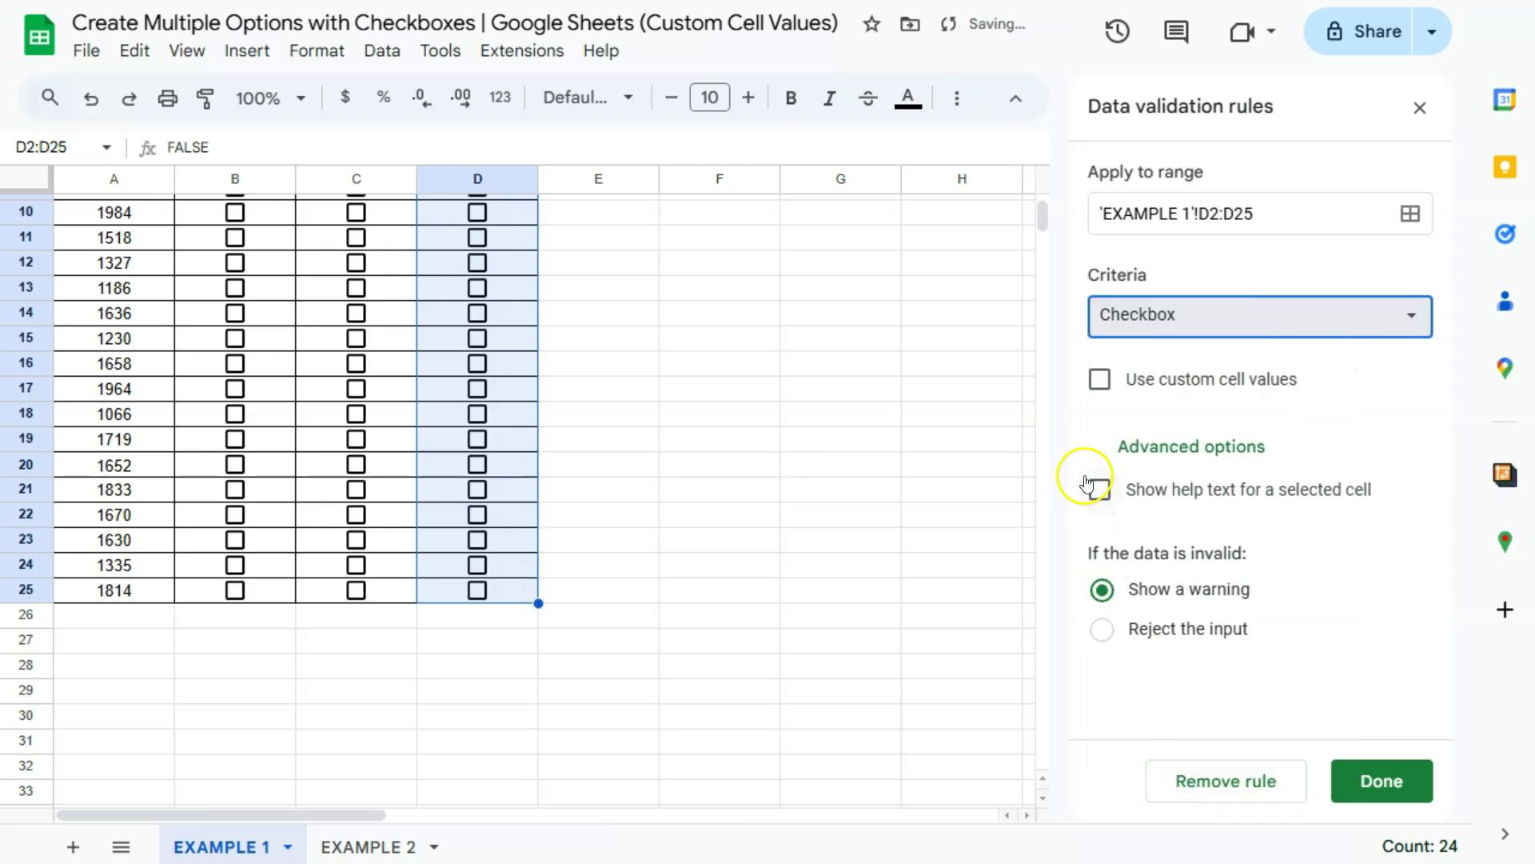
# Step: Enable custom values with Shipped for ticked and Not Complete for unticked
pyautogui.click(1103, 387)
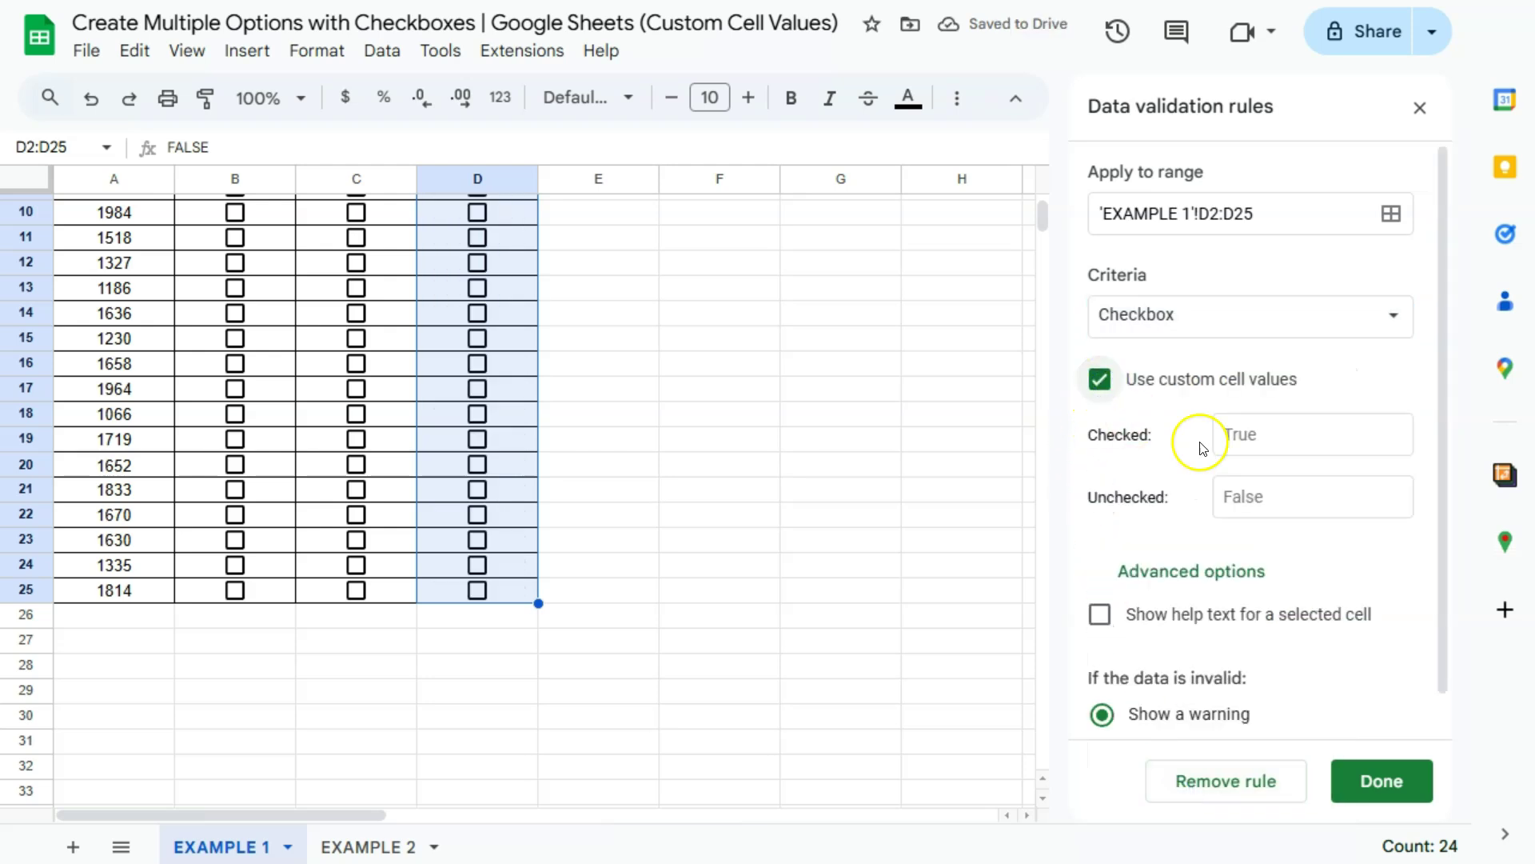
pyautogui.click(1252, 435)
pyautogui.write('Shipped')
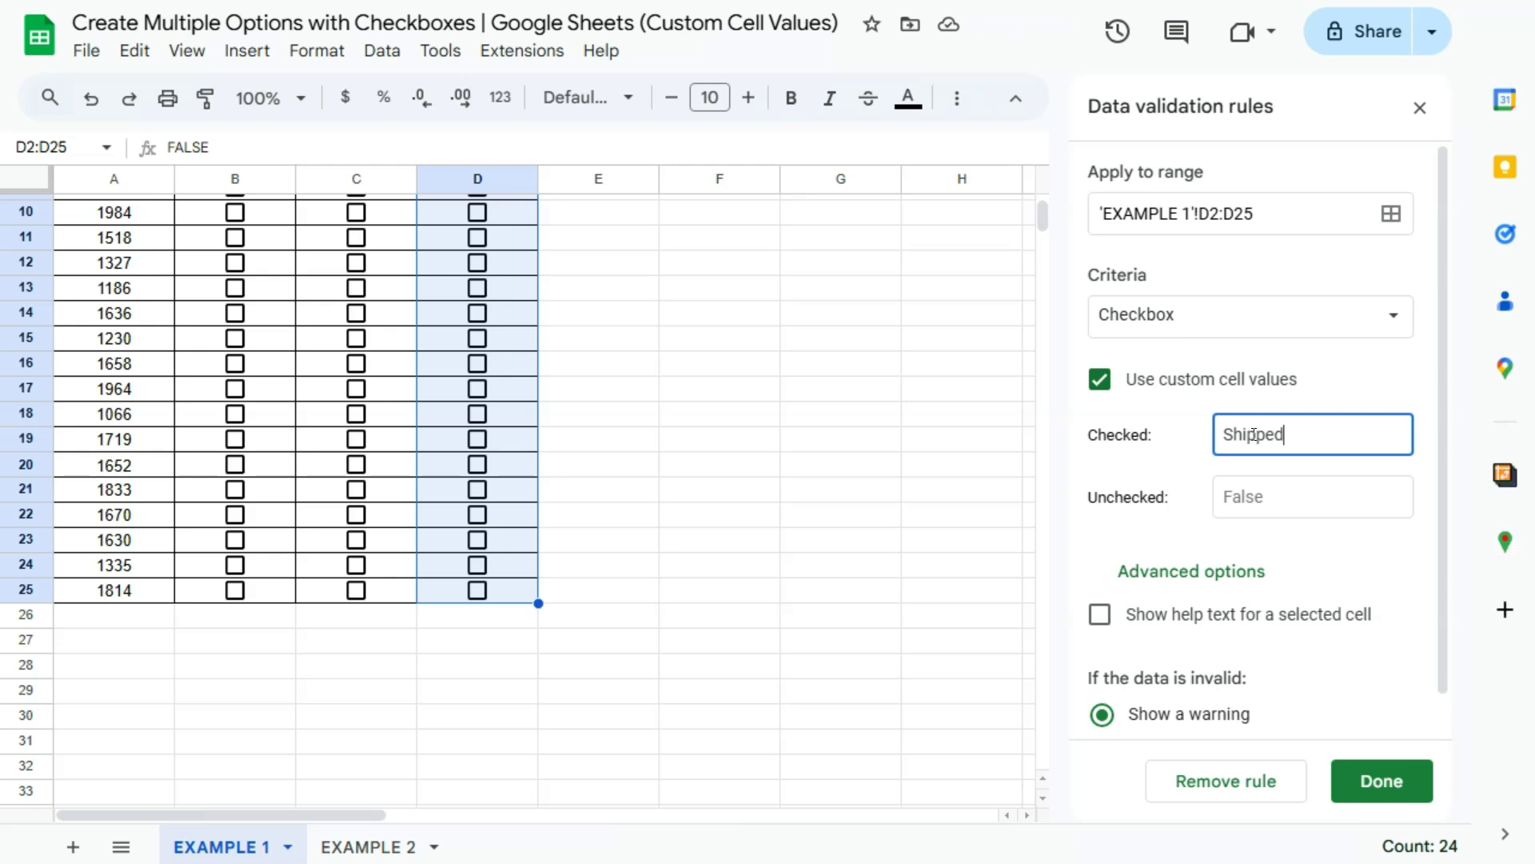
pyautogui.press('Tab')
pyautogui.write('No')
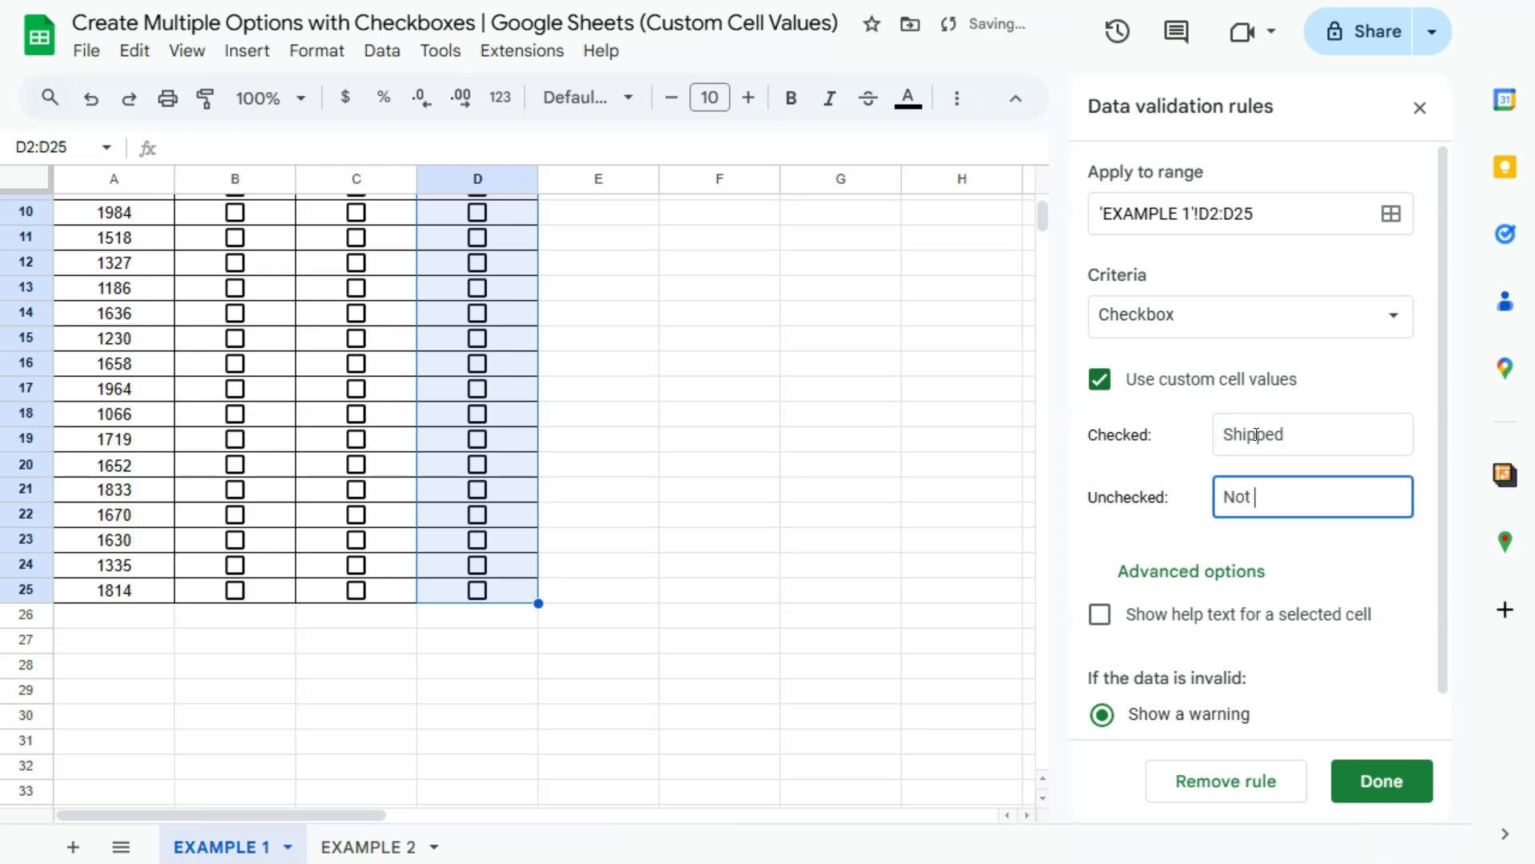
pyautogui.write('t Complete')
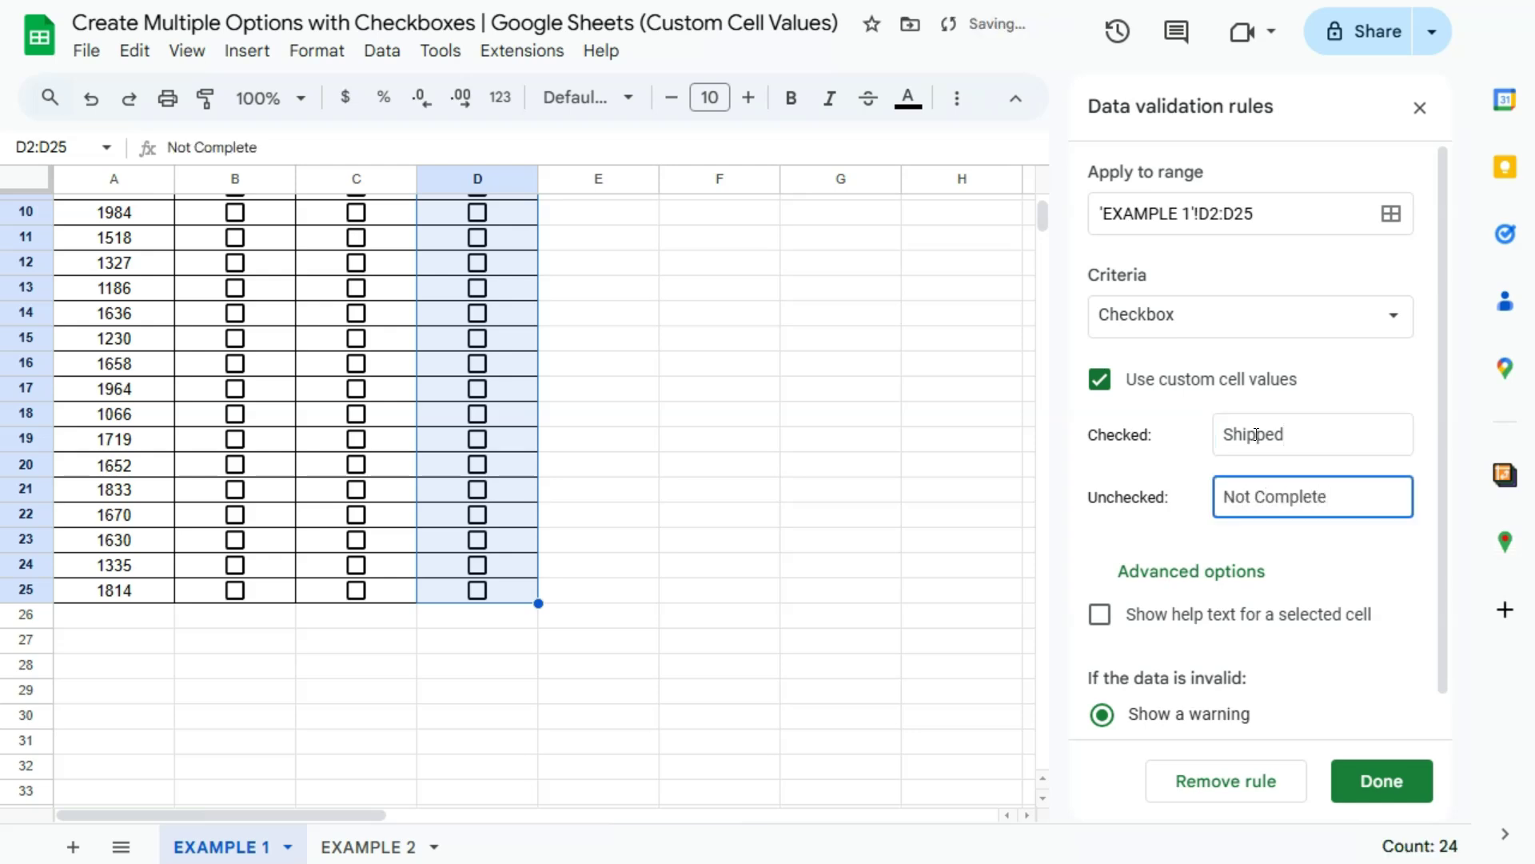
# Step: Save the D2:D25 checkbox rule and tick D2 so customer 1409 shows Shipped
pyautogui.click(1394, 775)
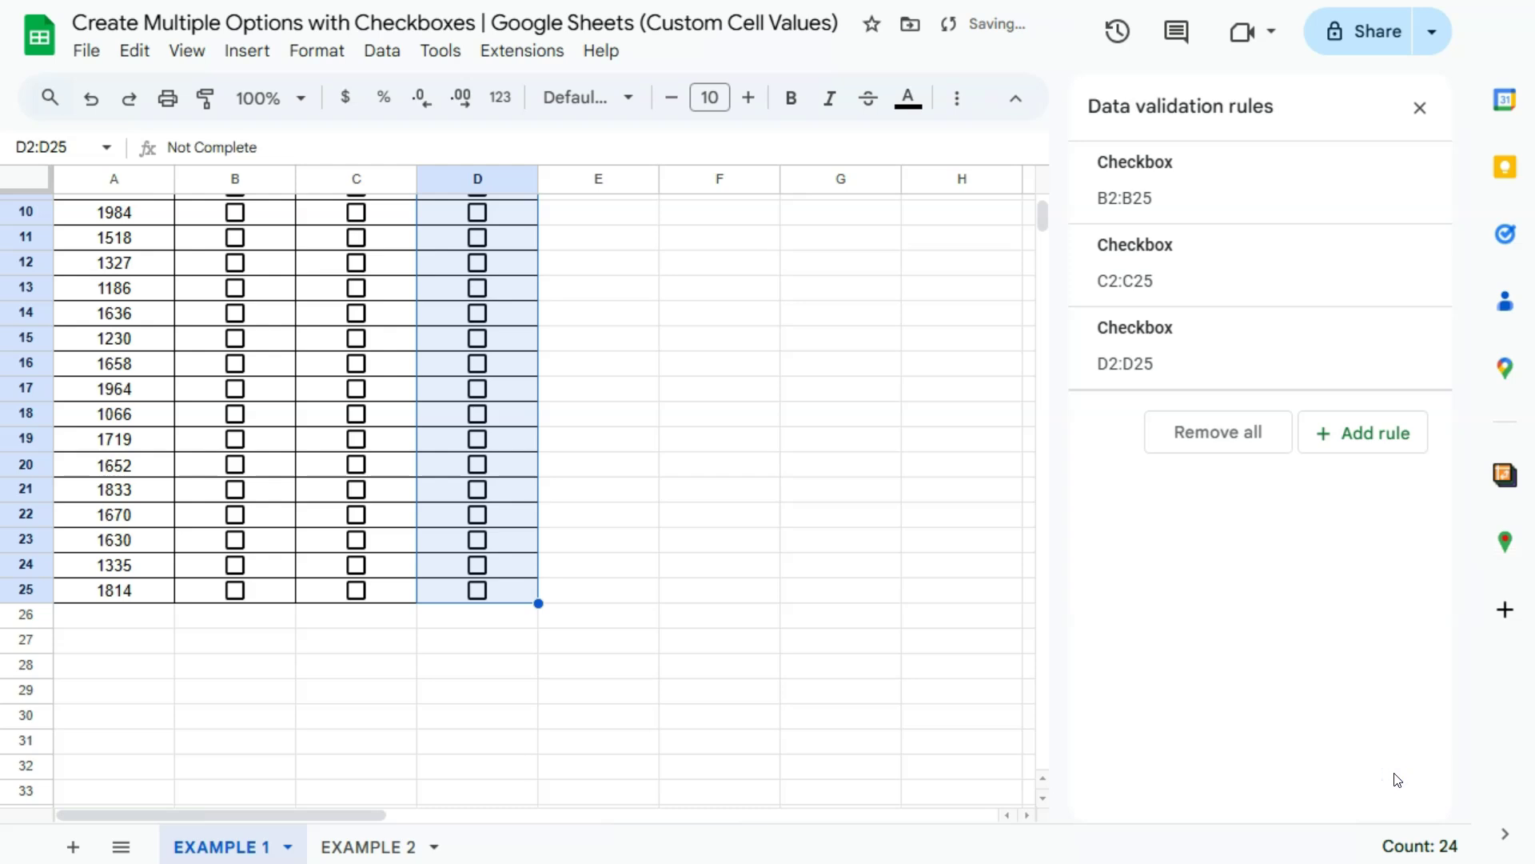
pyautogui.scroll(3, 608, 460)
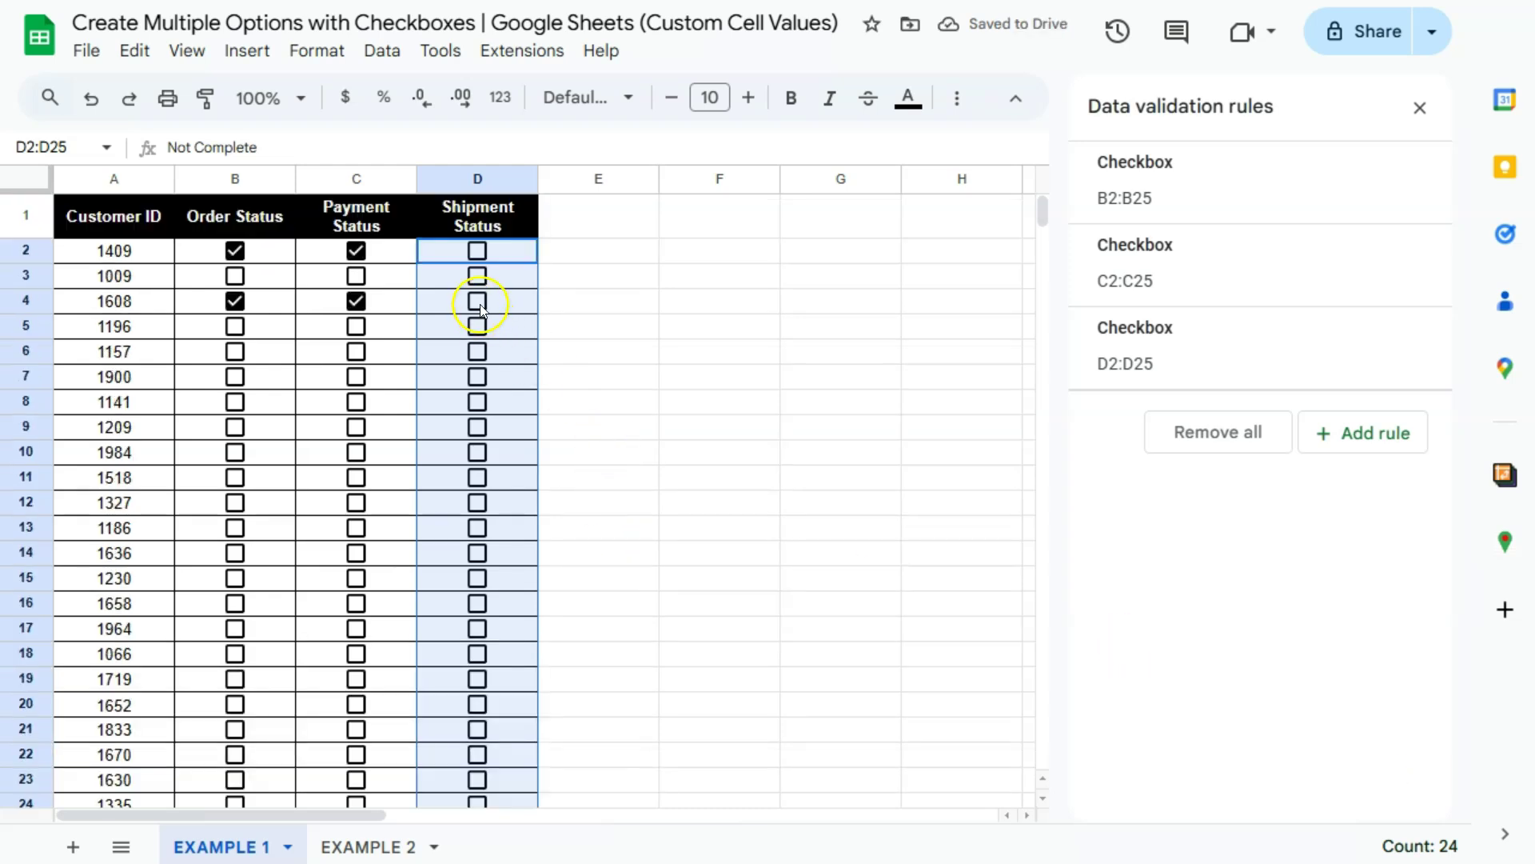
pyautogui.click(478, 250)
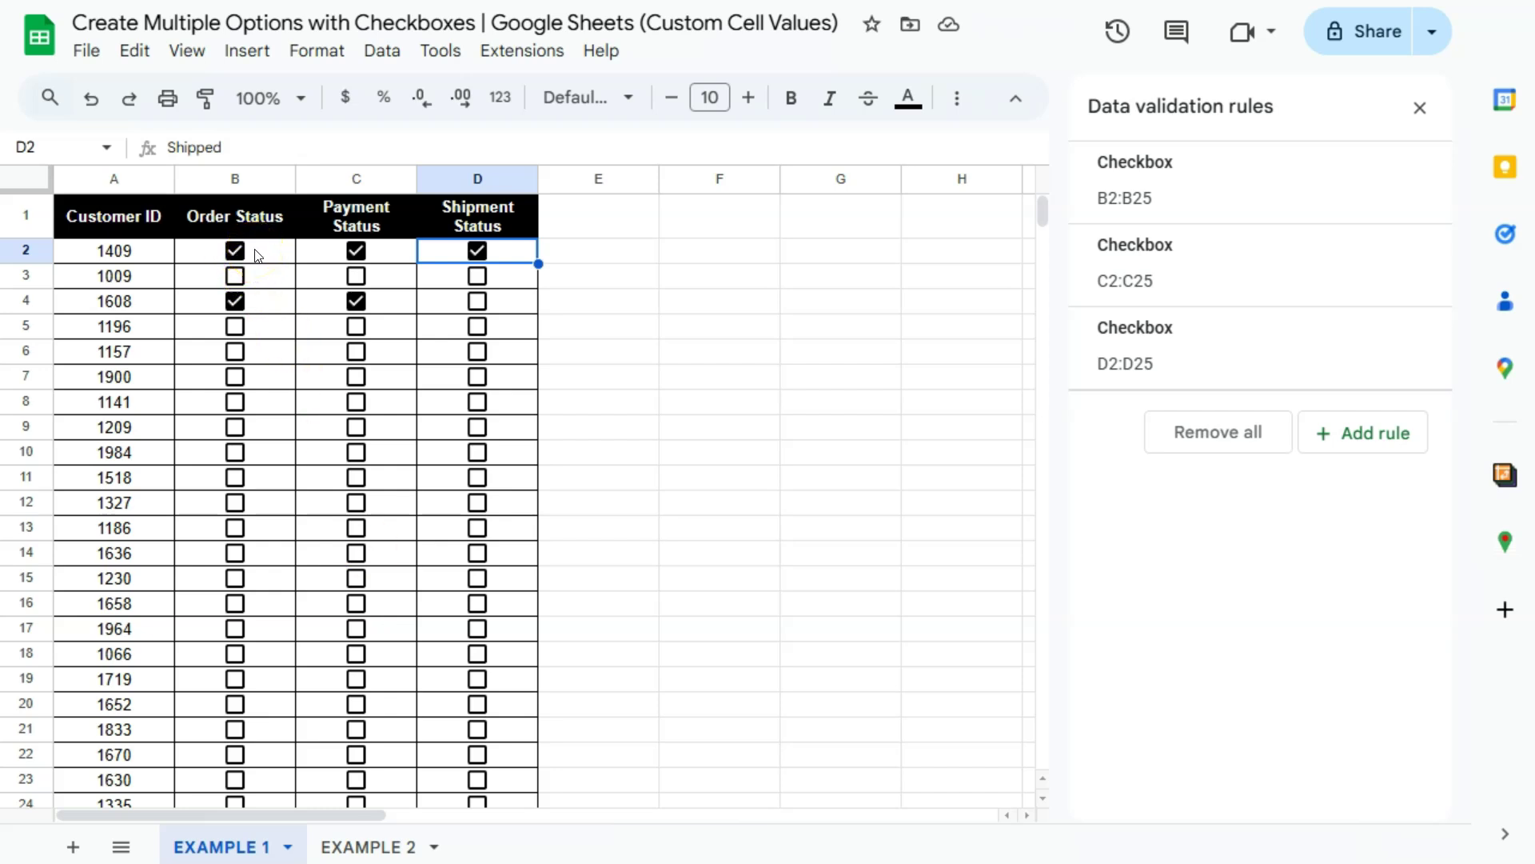
# Step: On the EXAMPLE 2 sheet, enter an IF formula in C2 returning Processed or Pending from B2
pyautogui.click(352, 846)
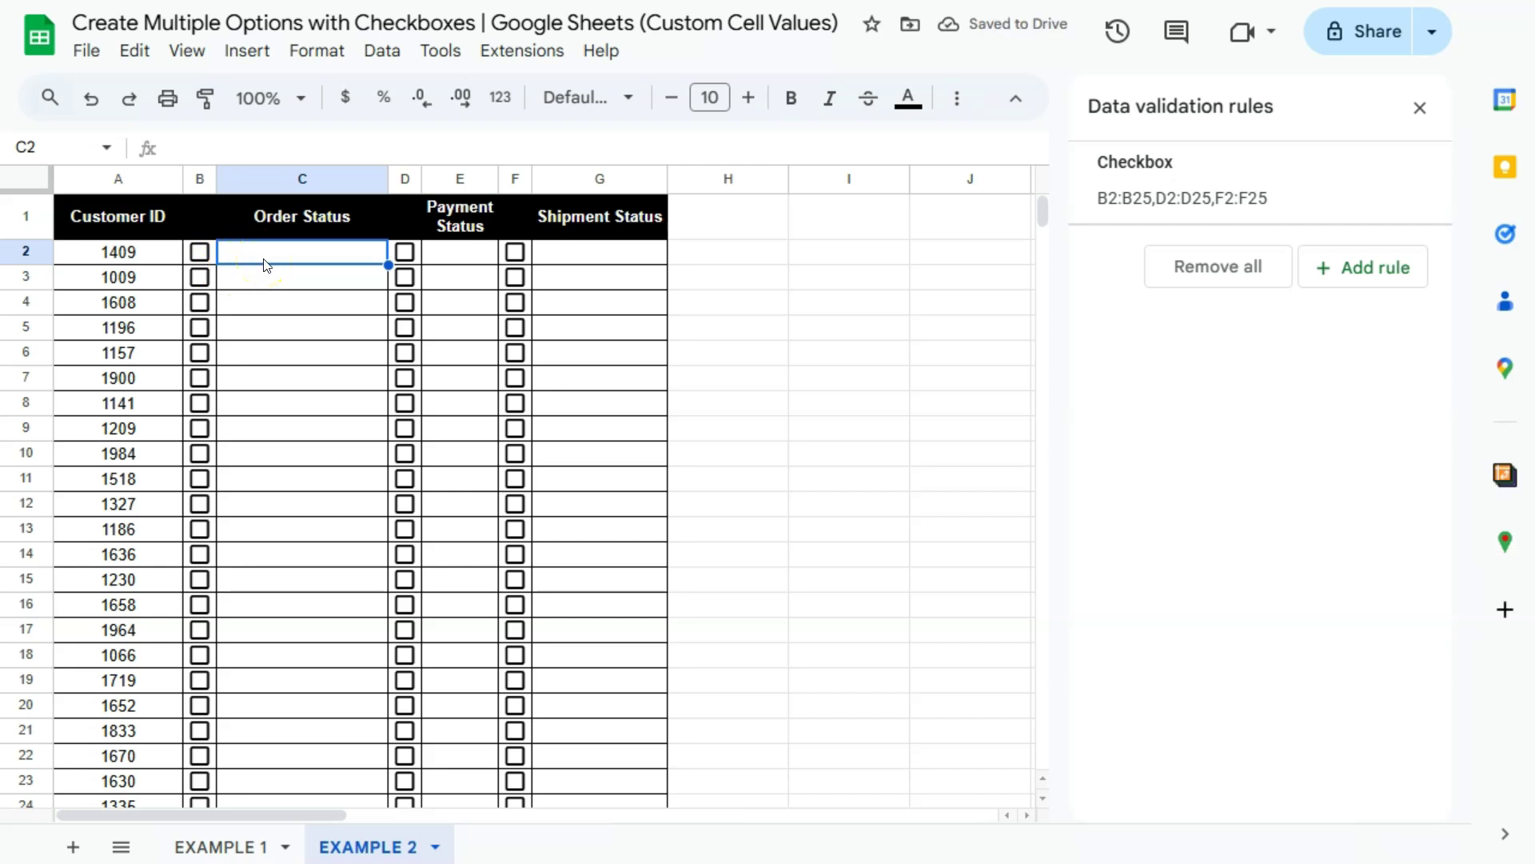
pyautogui.write('=if')
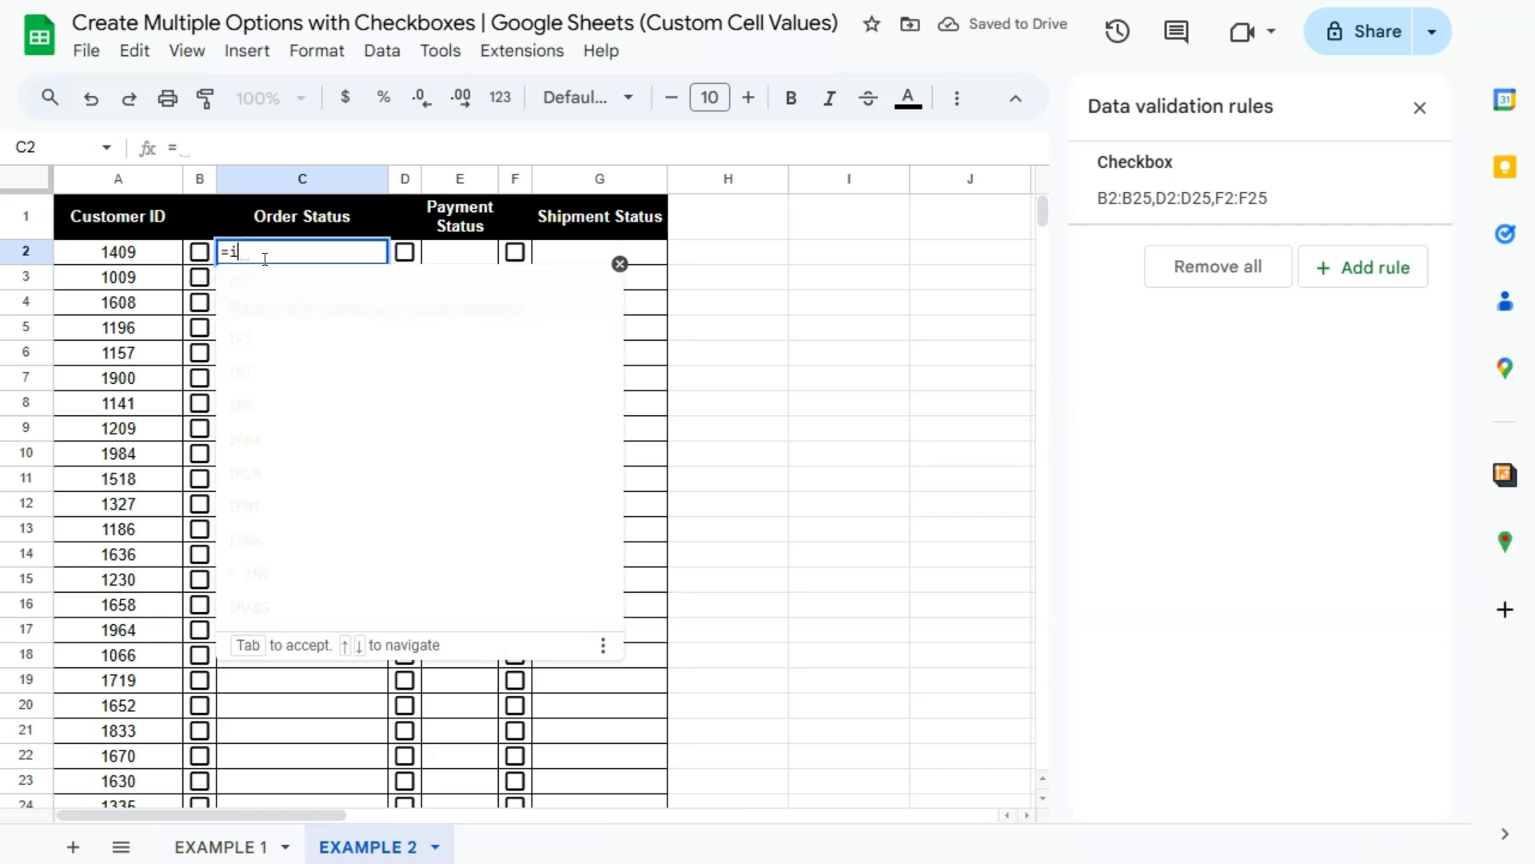
pyautogui.click(268, 288)
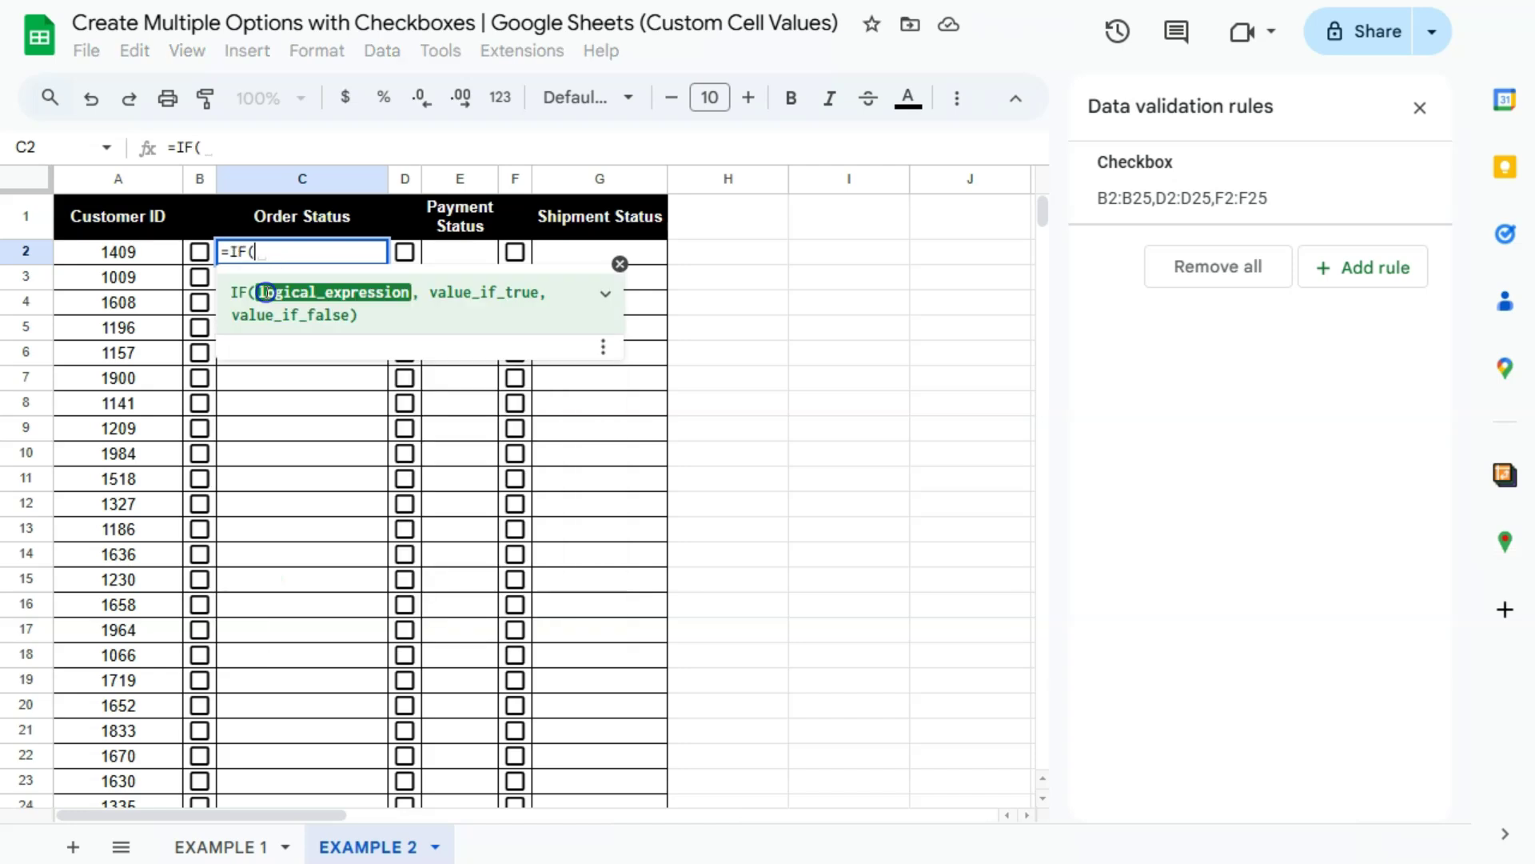
pyautogui.click(190, 260)
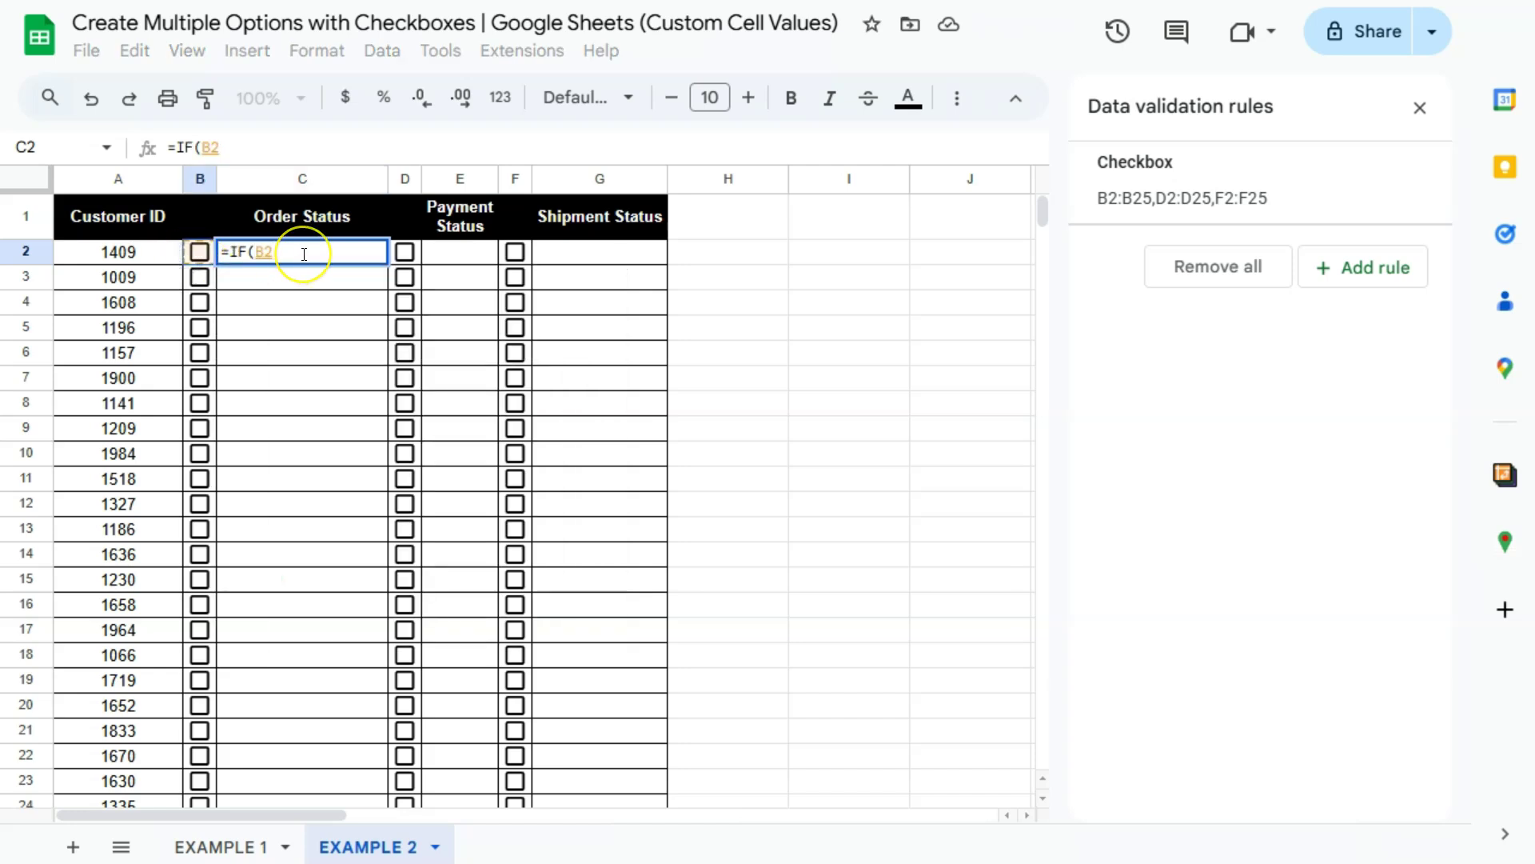
pyautogui.write('=T')
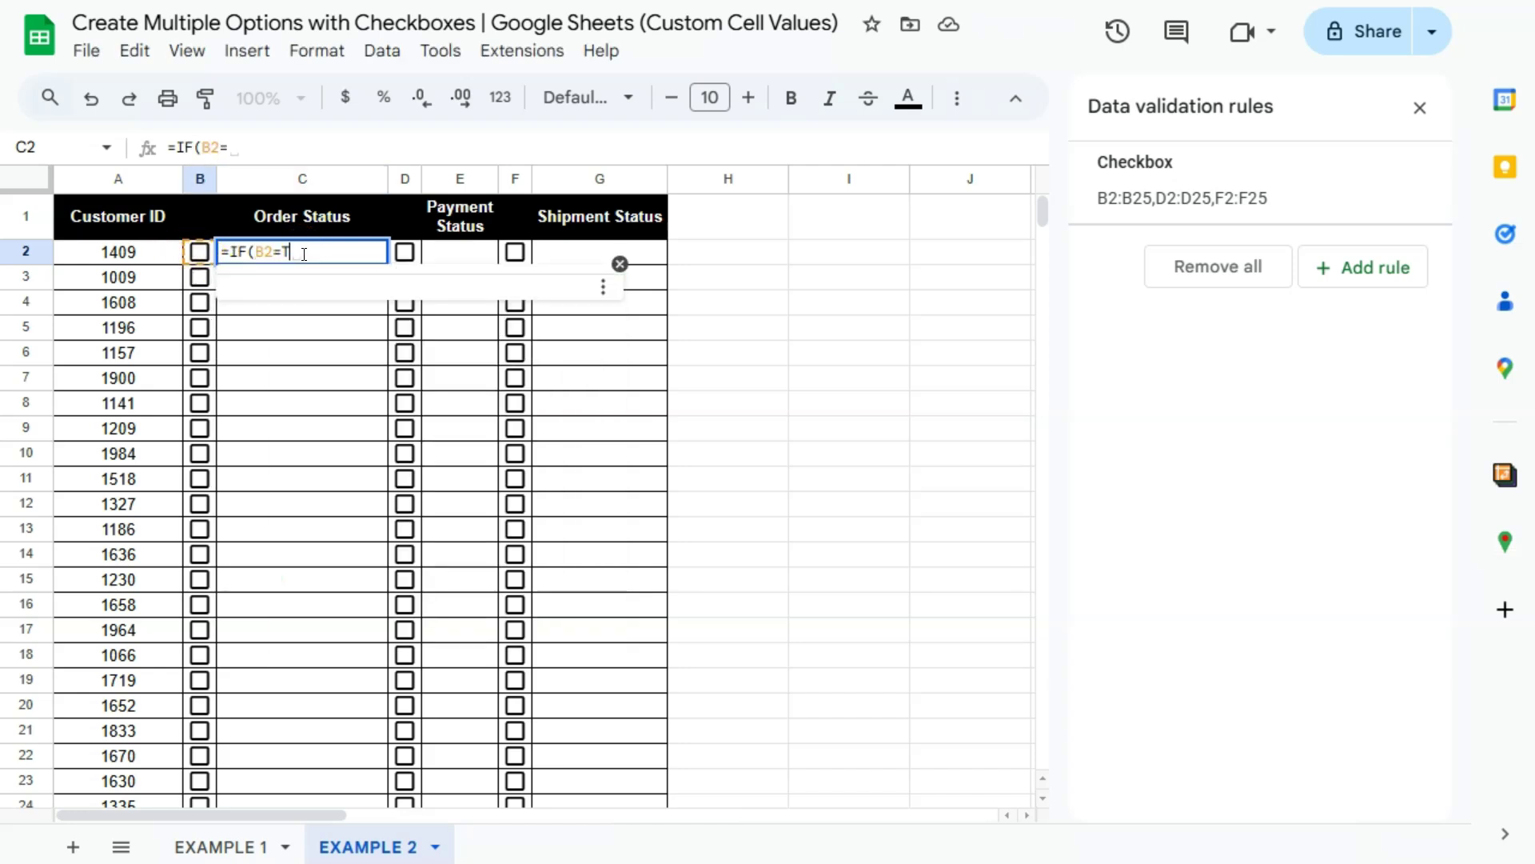
pyautogui.write('ure')
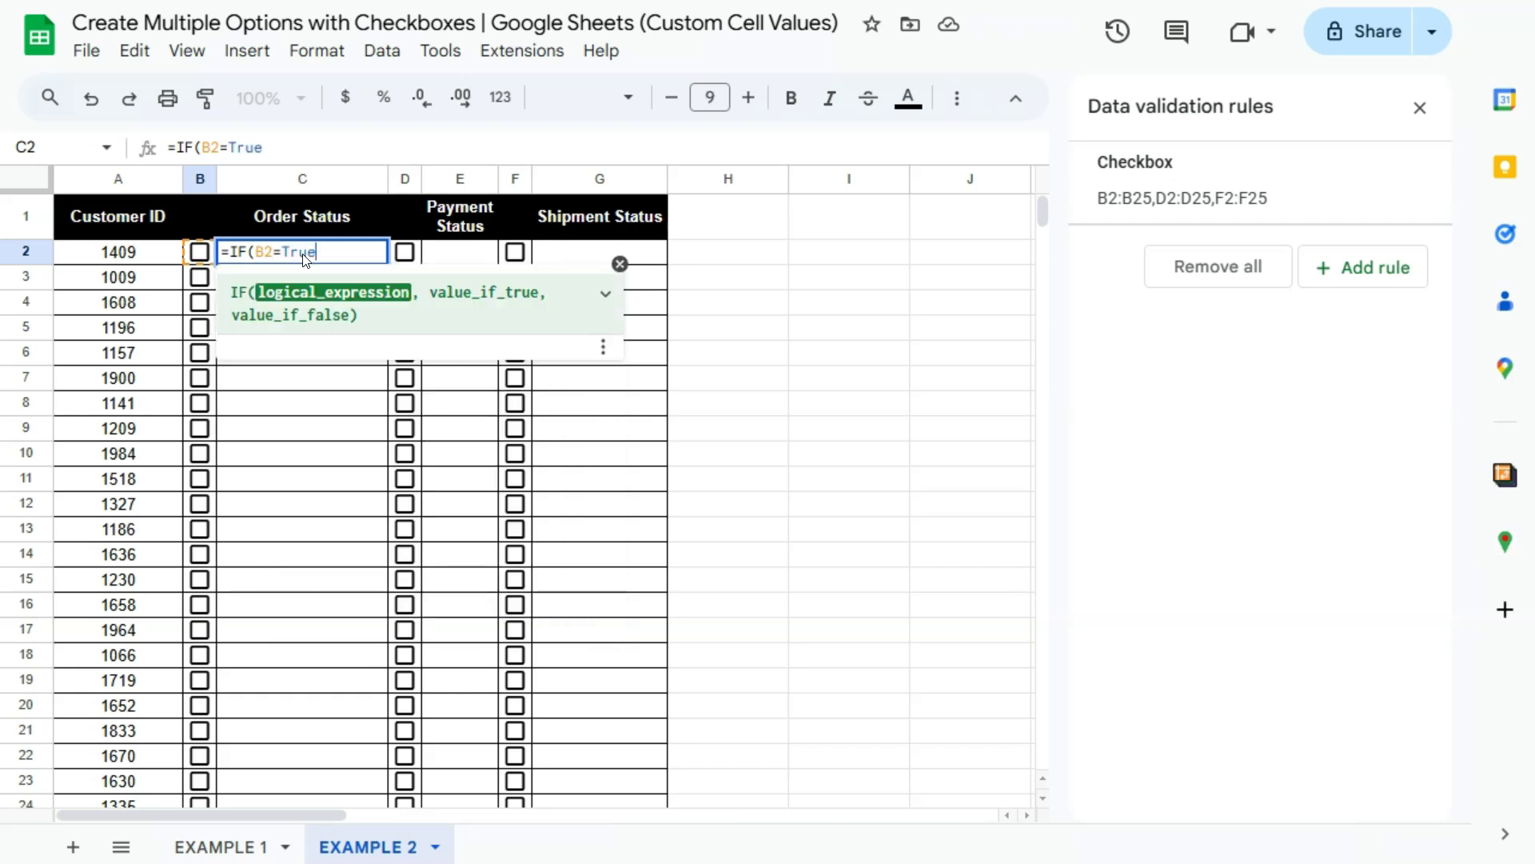
pyautogui.write(', ')
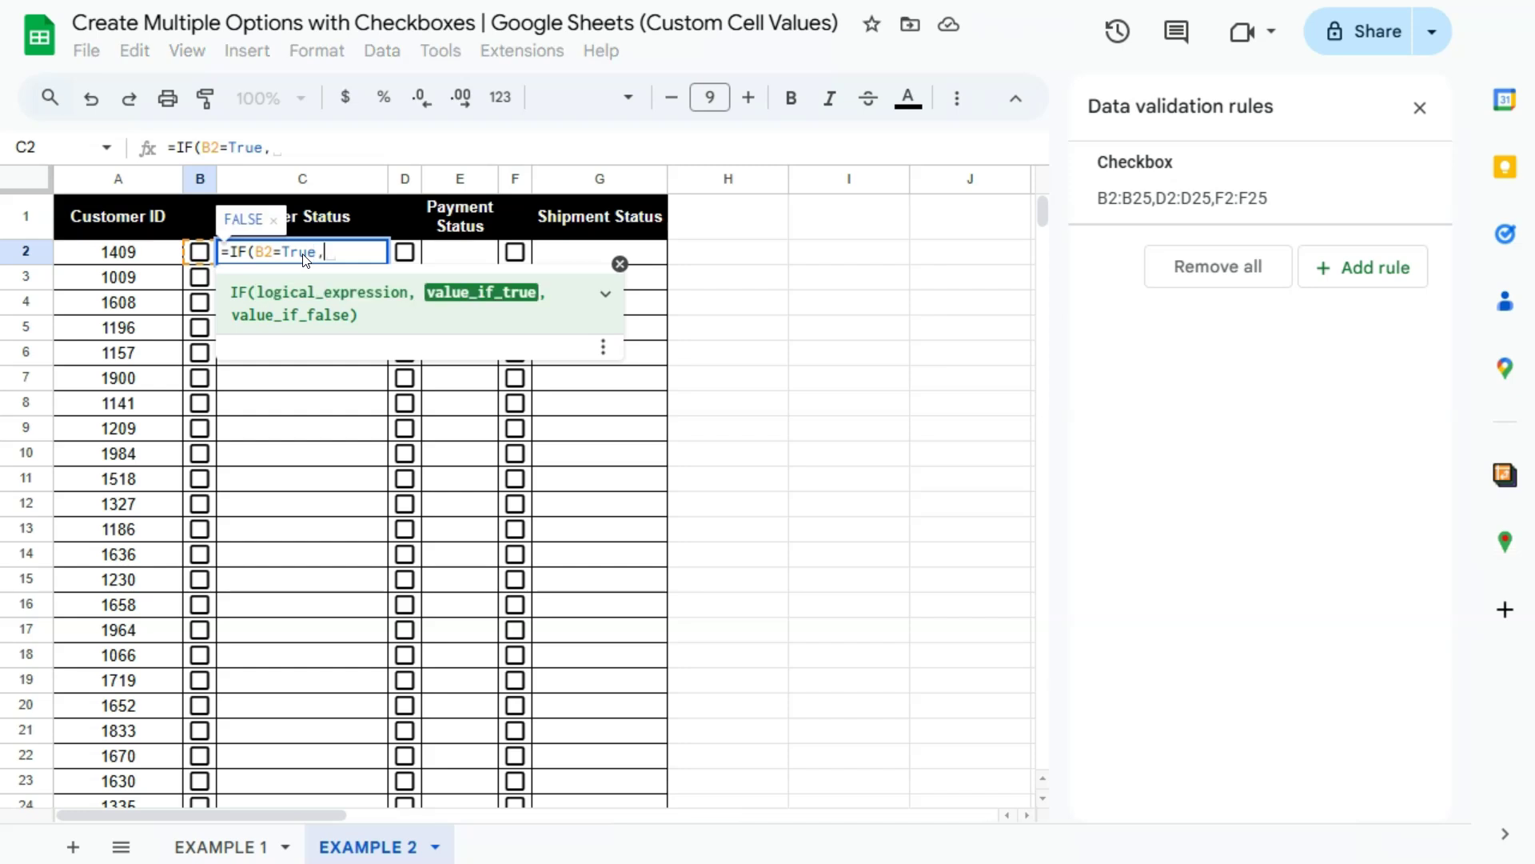
pyautogui.write('"Processed",')
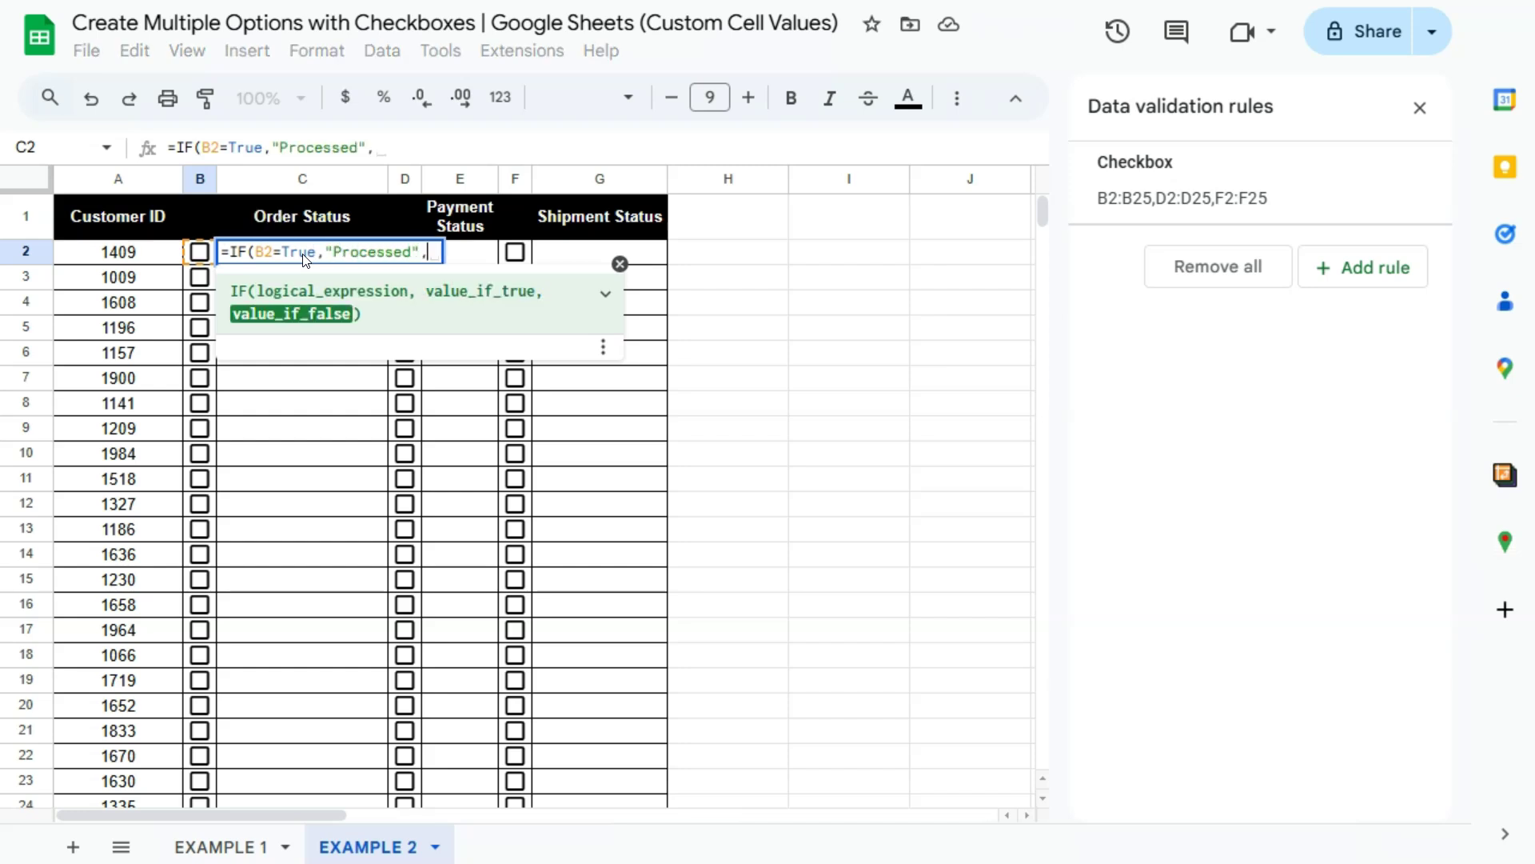
pyautogui.write('Pe')
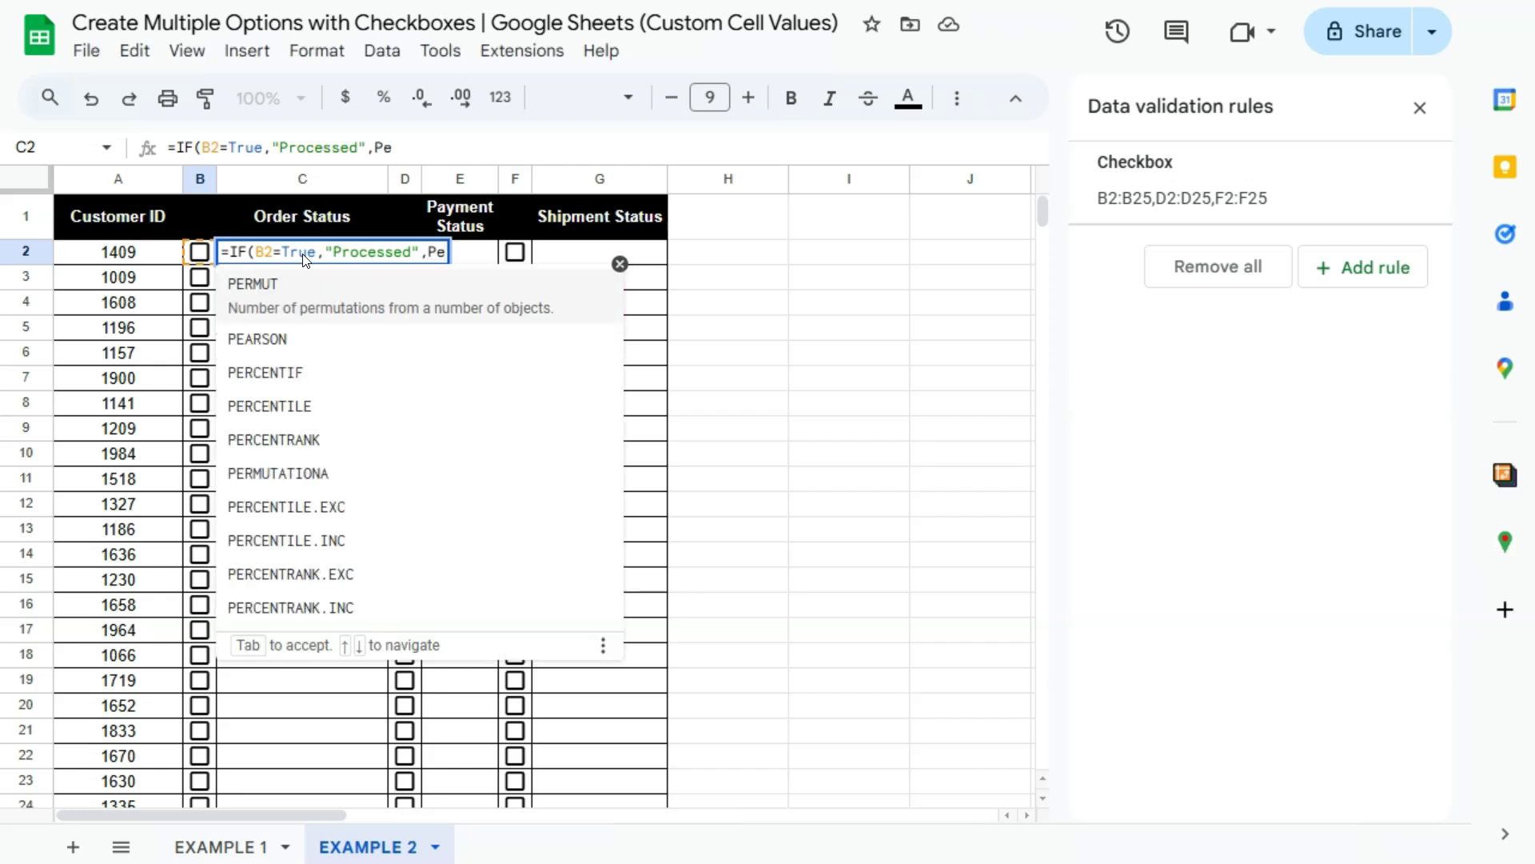
pyautogui.press('BackSpace')
pyautogui.press('BackSpace')
pyautogui.write('"Pendi')
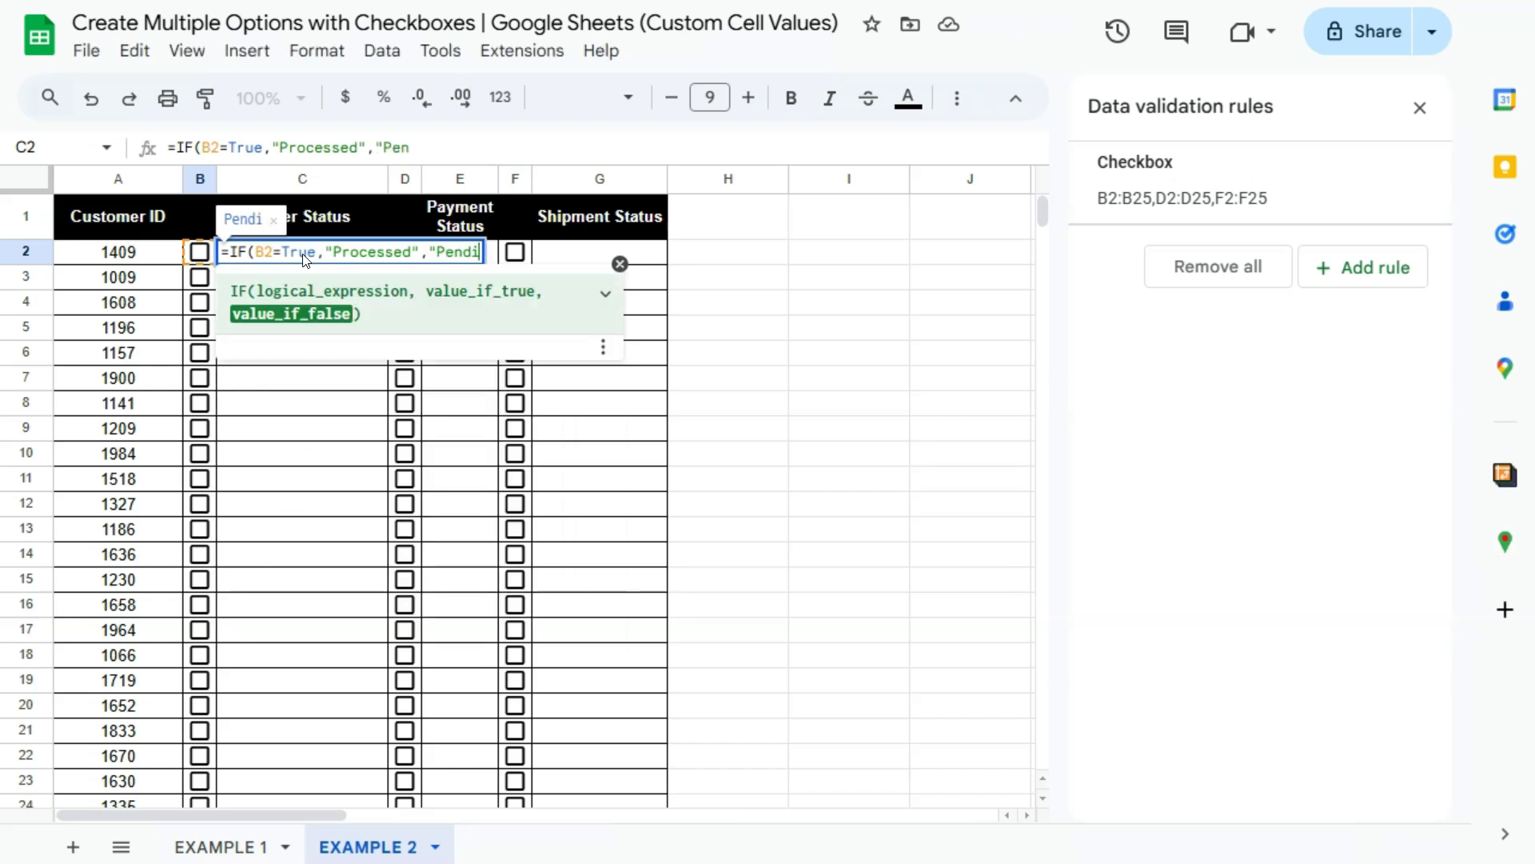
pyautogui.write('ng")')
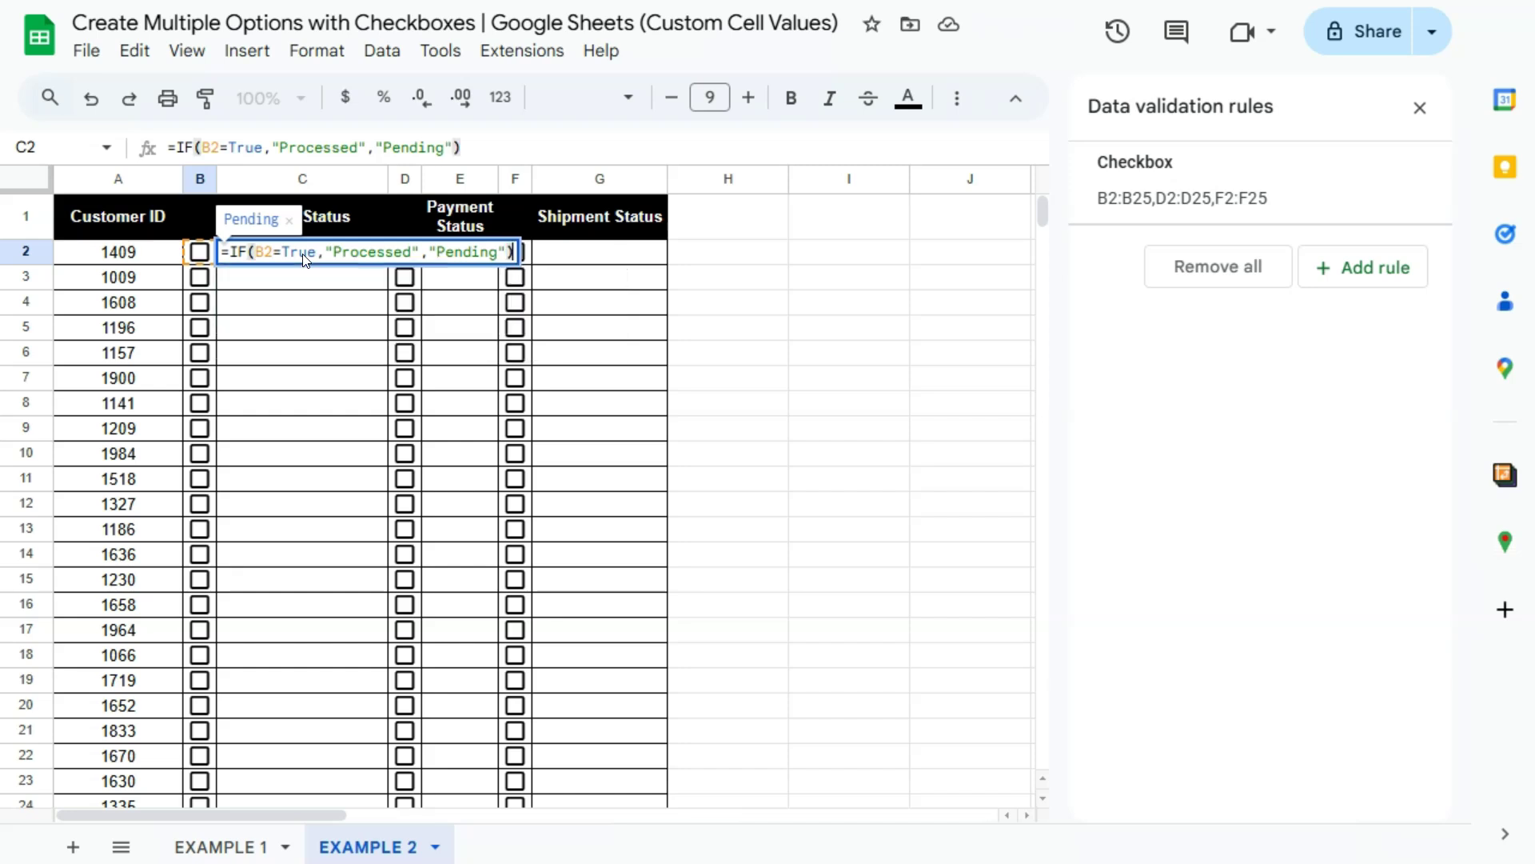
pyautogui.press('Return')
# Step: Fill the C2 formula down the Order Status column and tick B2 to show Processed
pyautogui.click(303, 254)
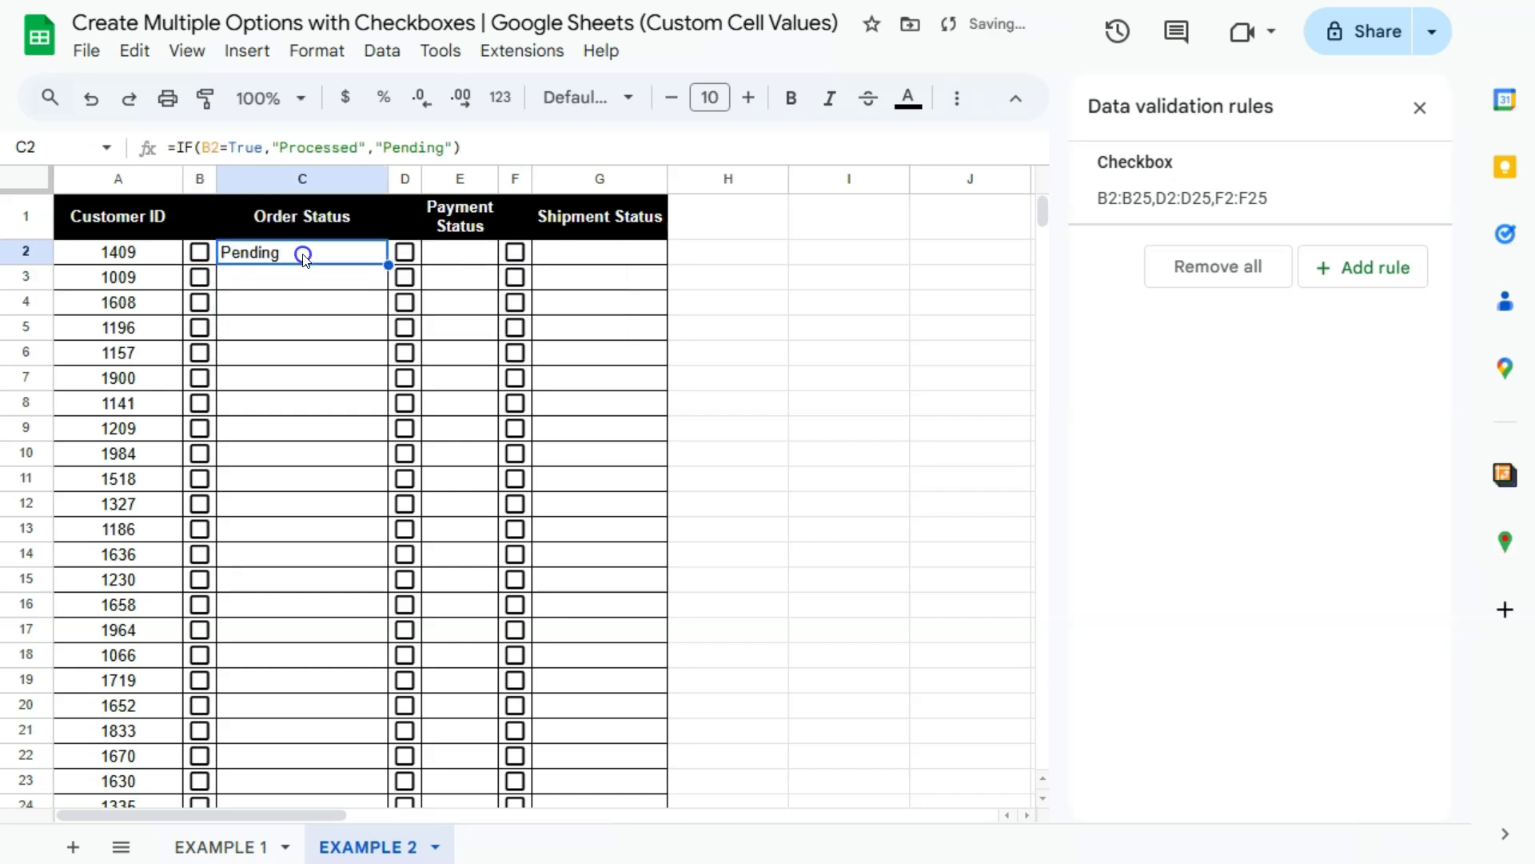
pyautogui.doubleClick(388, 263)
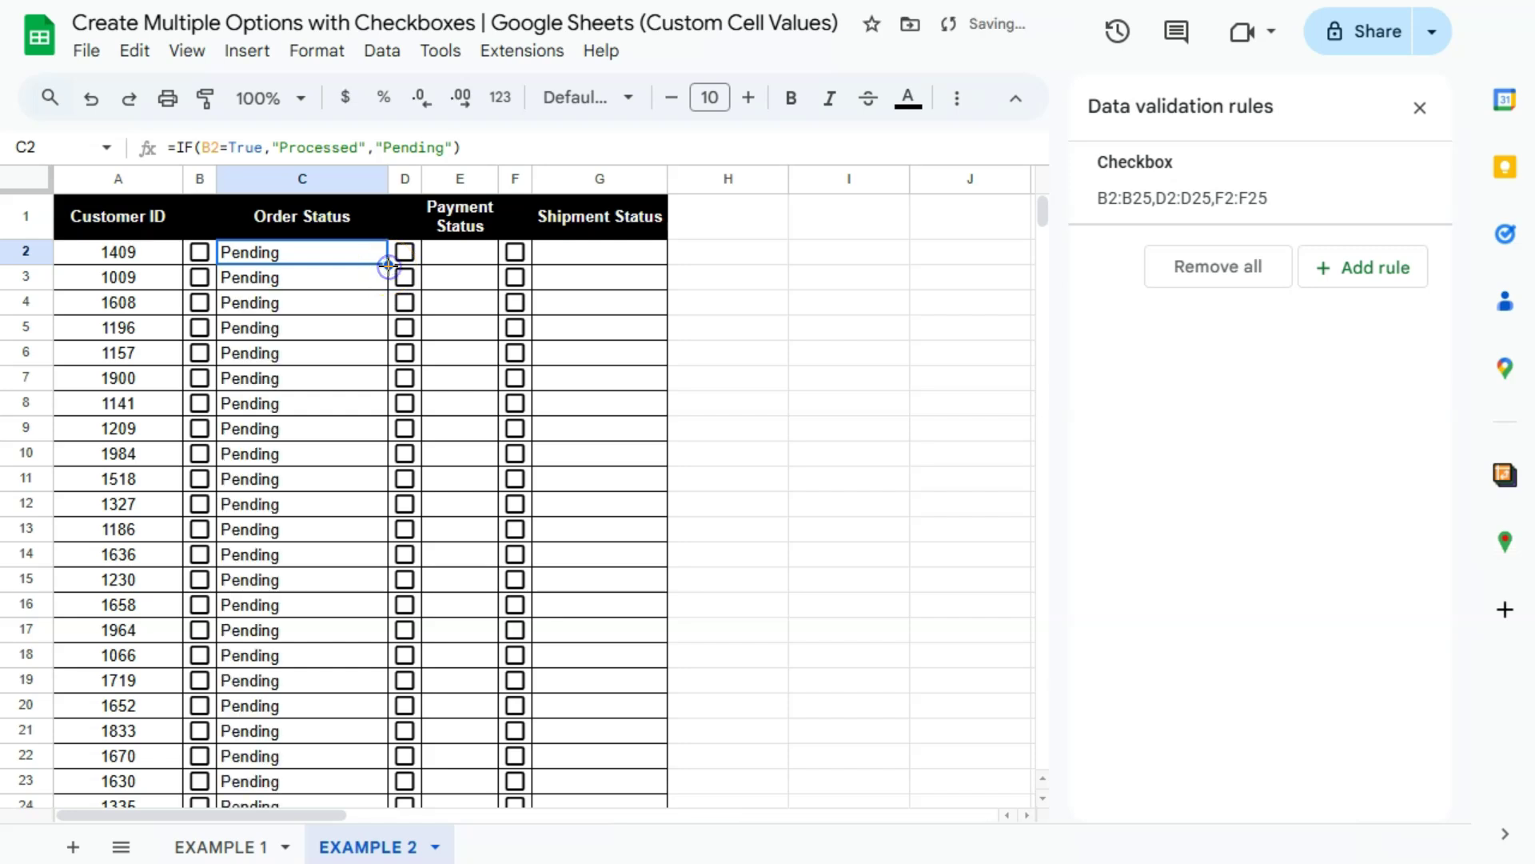
pyautogui.click(200, 253)
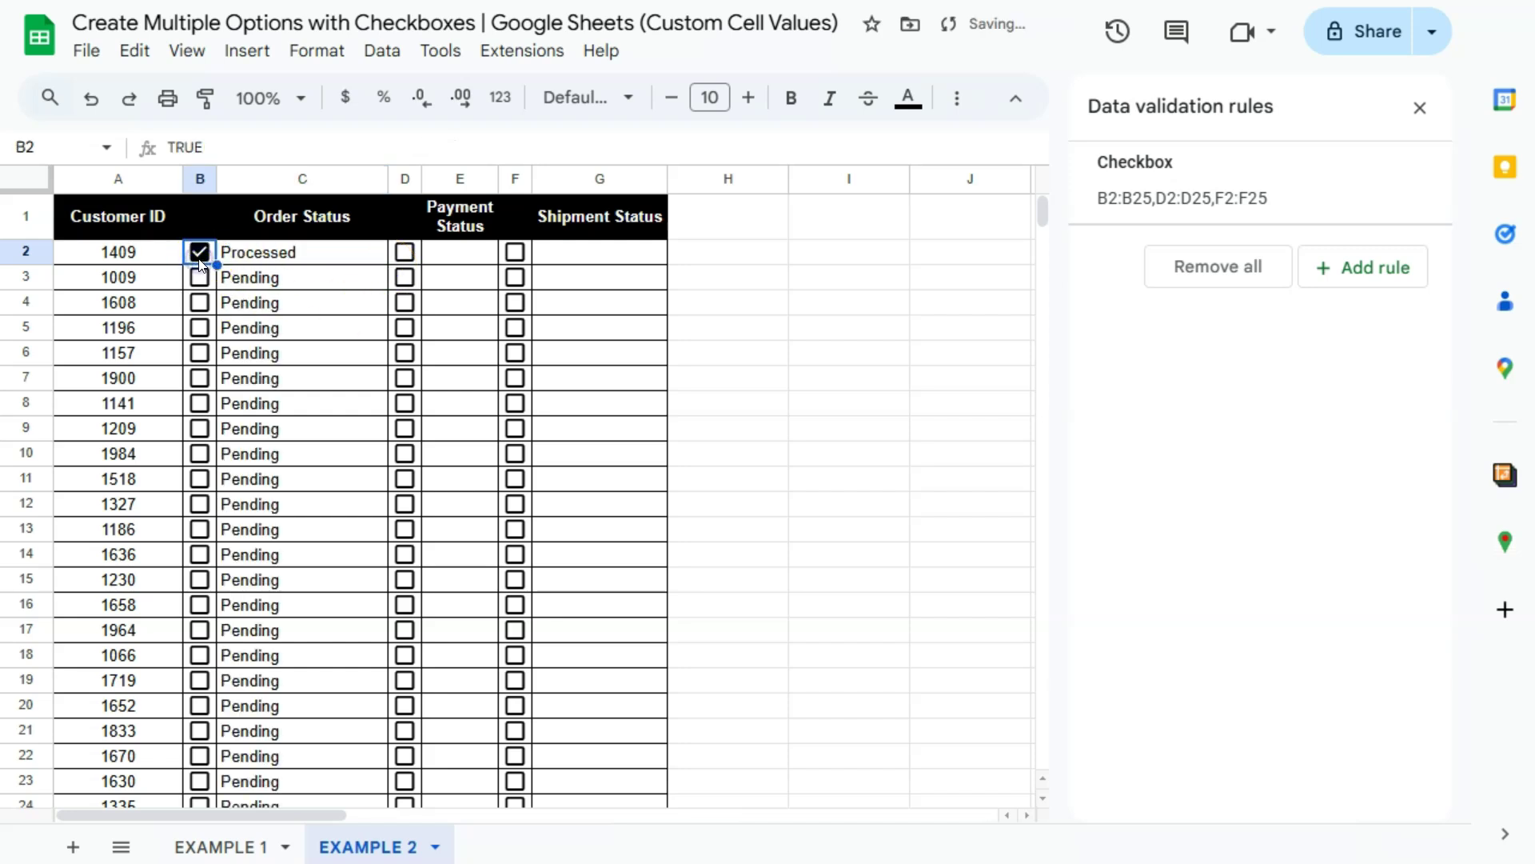
pyautogui.click(302, 256)
pyautogui.press('Right')
pyautogui.press('Right')
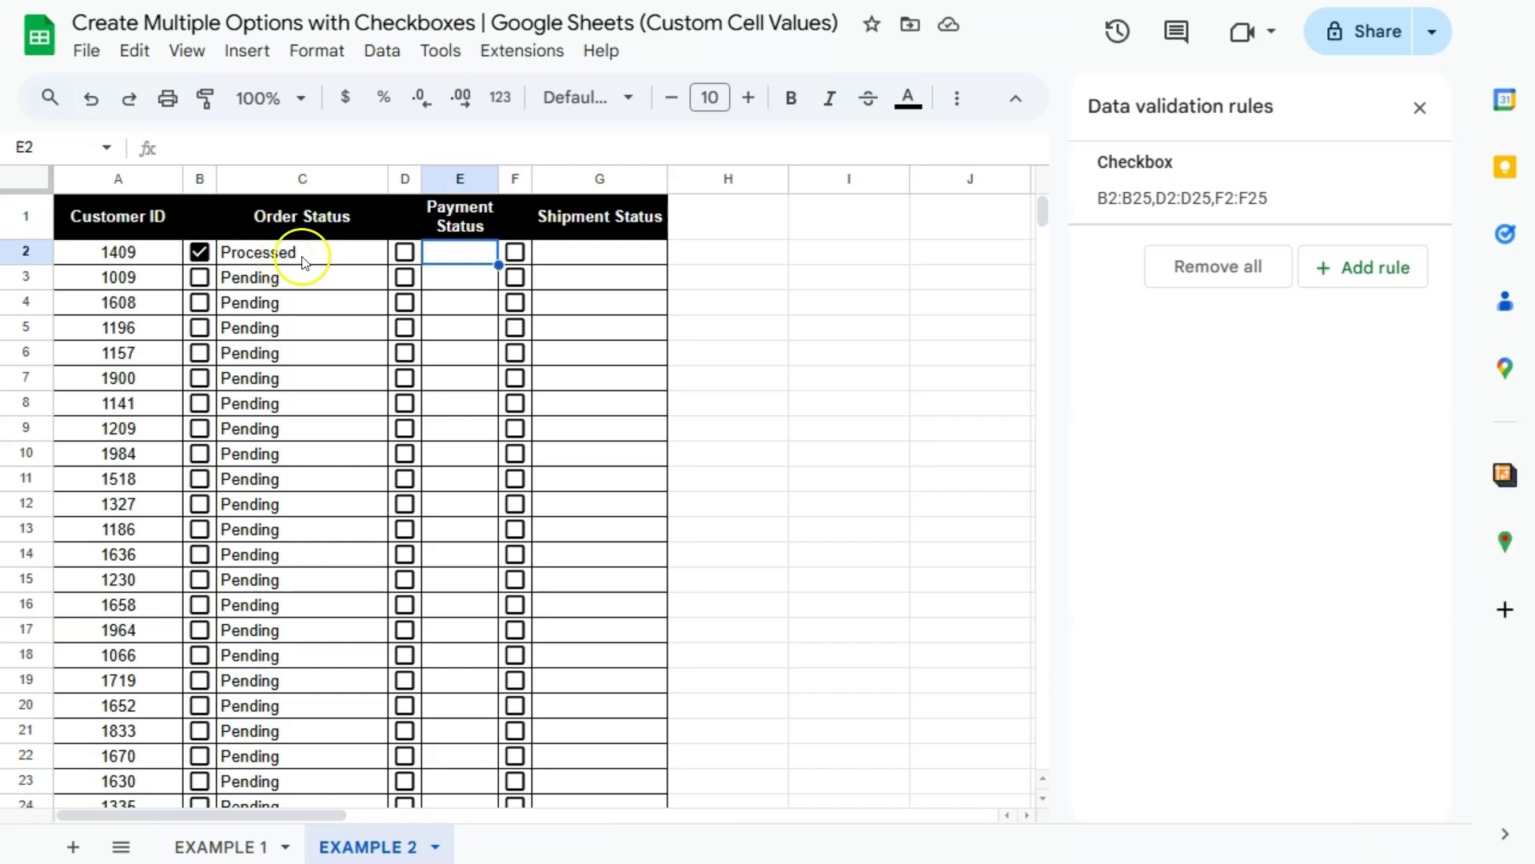
# Step: Enter =IF(D2=True,"PAID","UNPAID") in Payment Status cell E2
pyautogui.click(597, 254)
pyautogui.click(452, 251)
pyautogui.write('=')
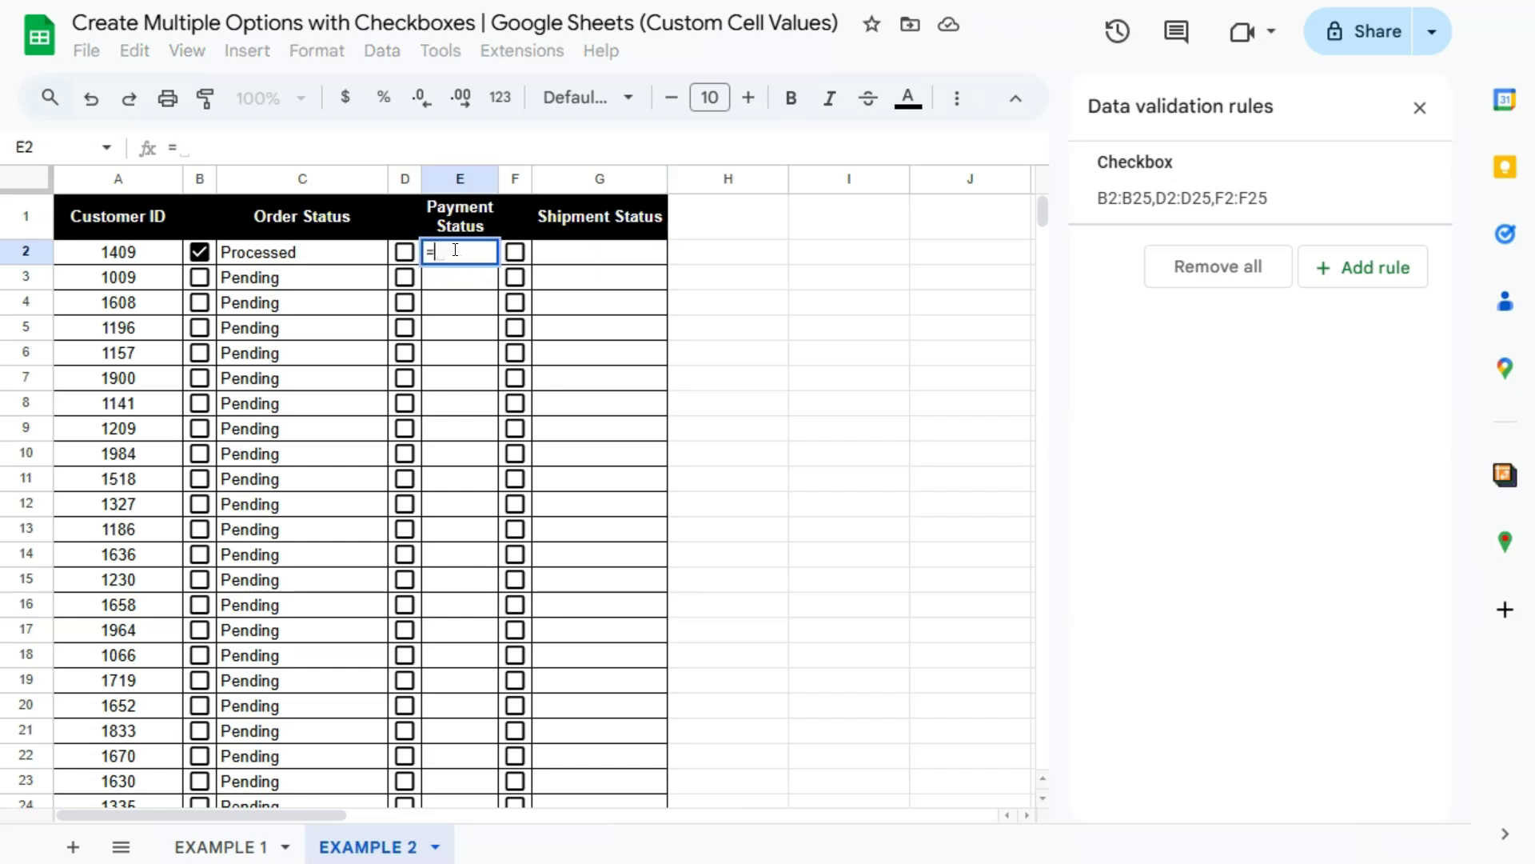
pyautogui.write('IF(')
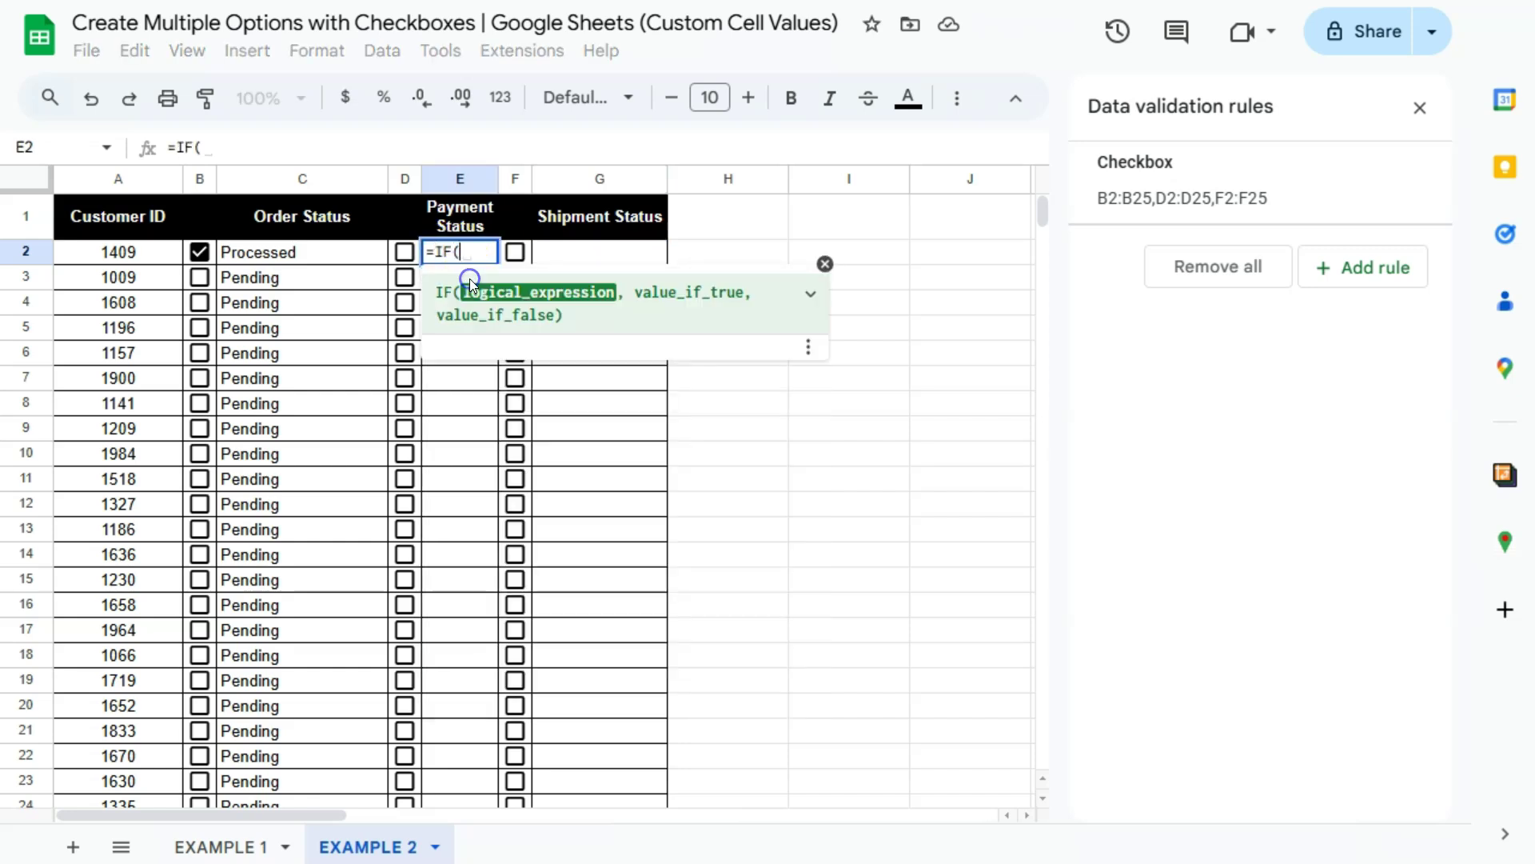
pyautogui.click(390, 261)
pyautogui.write('=')
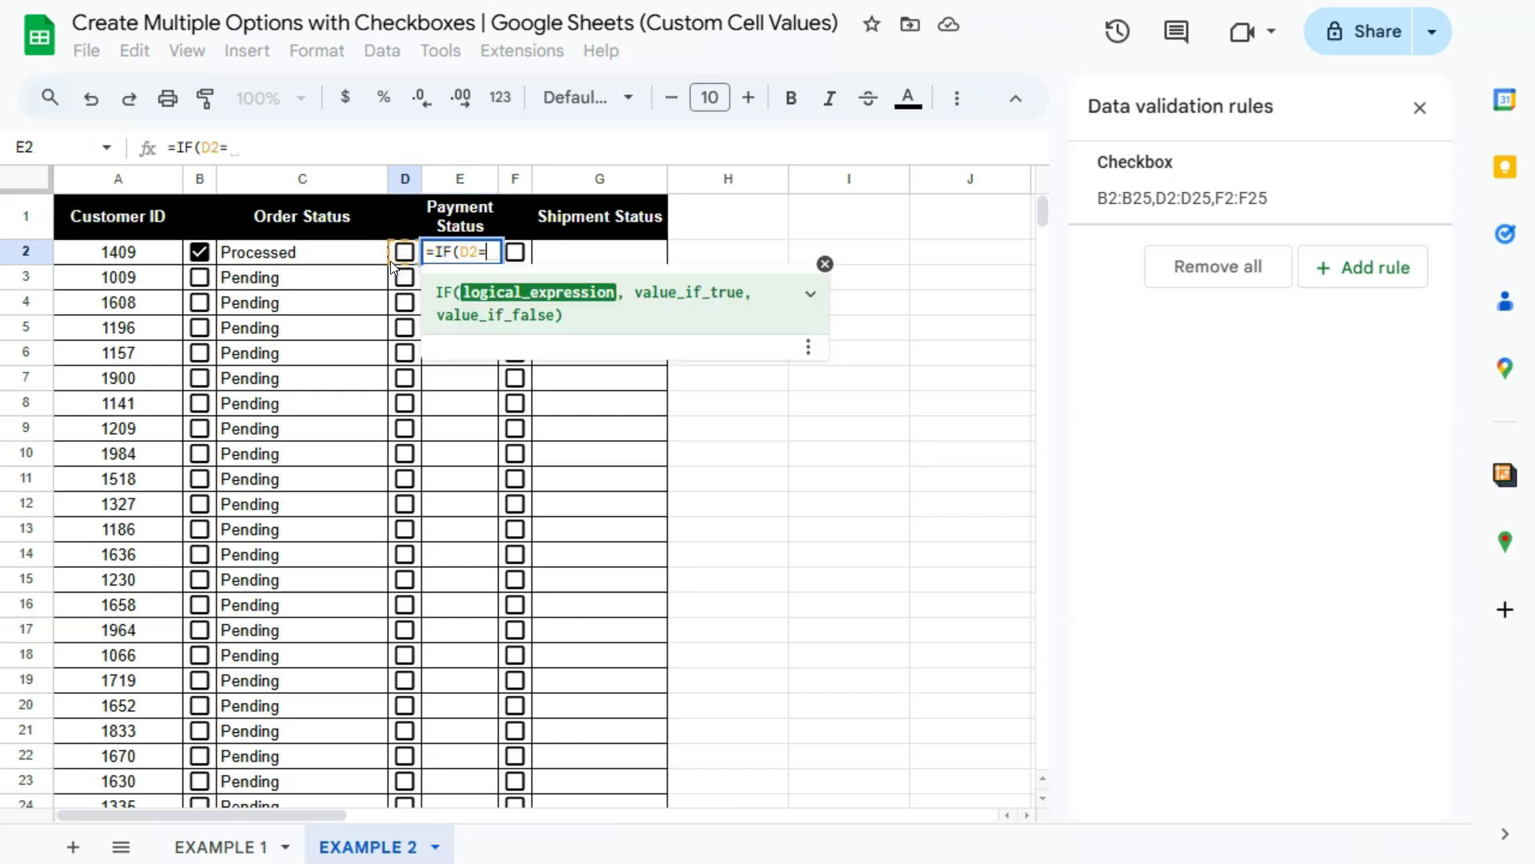
pyautogui.write('True,"')
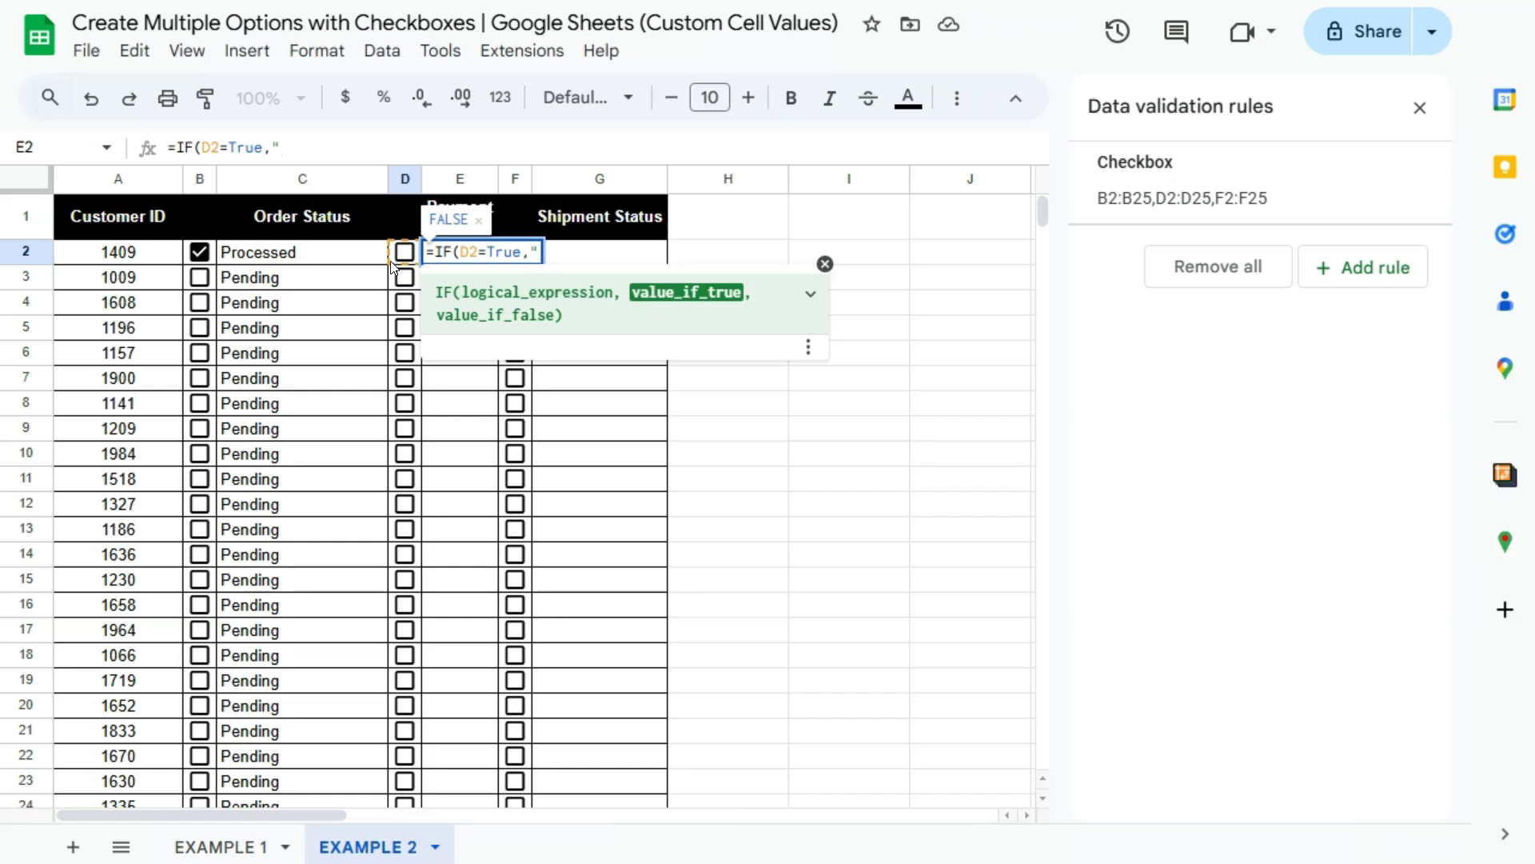
pyautogui.write('PAID')
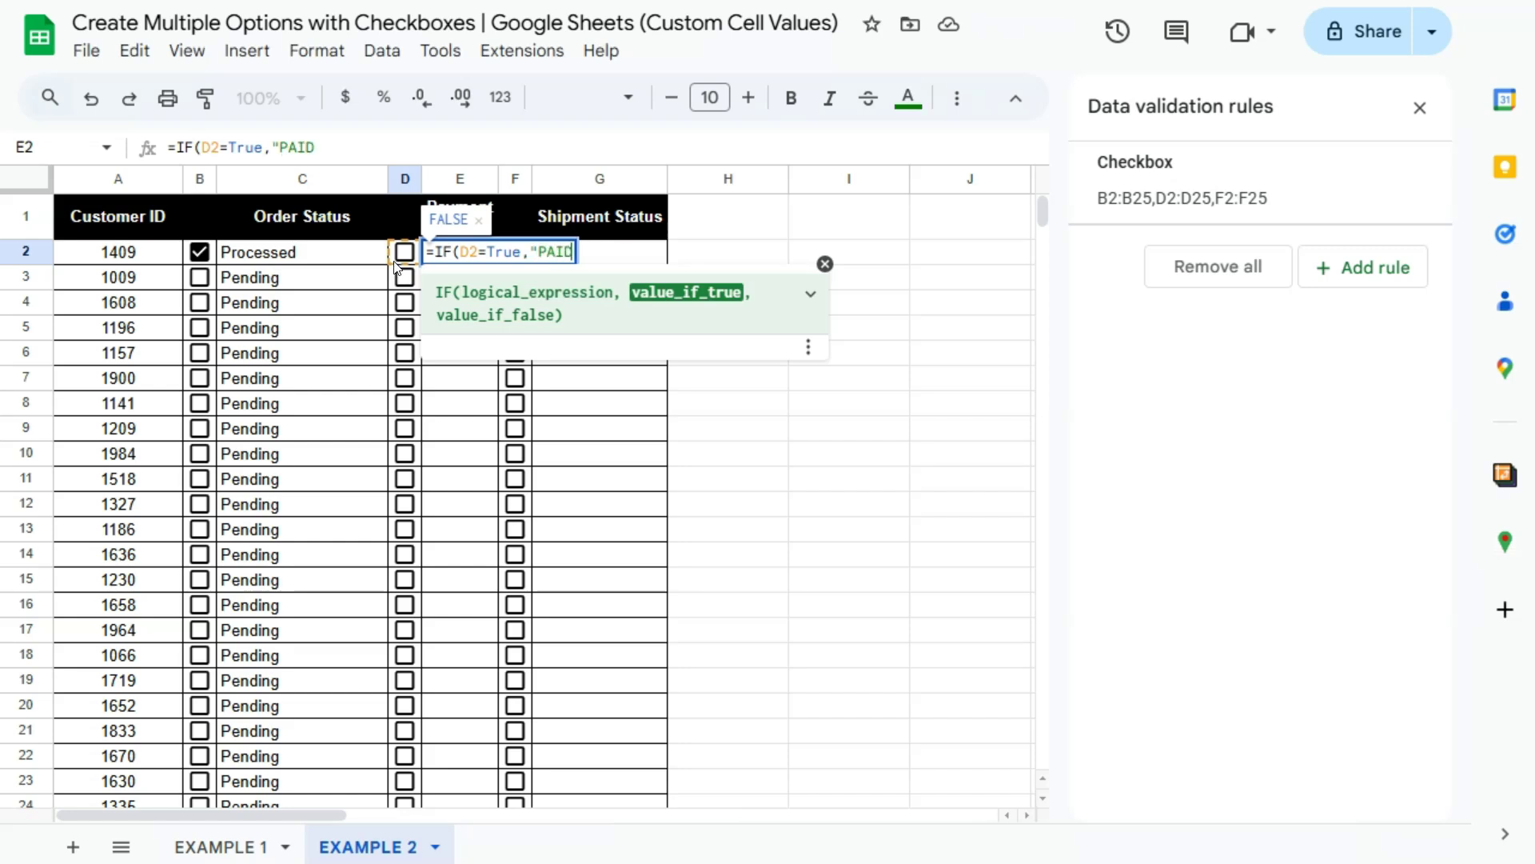
pyautogui.write('", ')
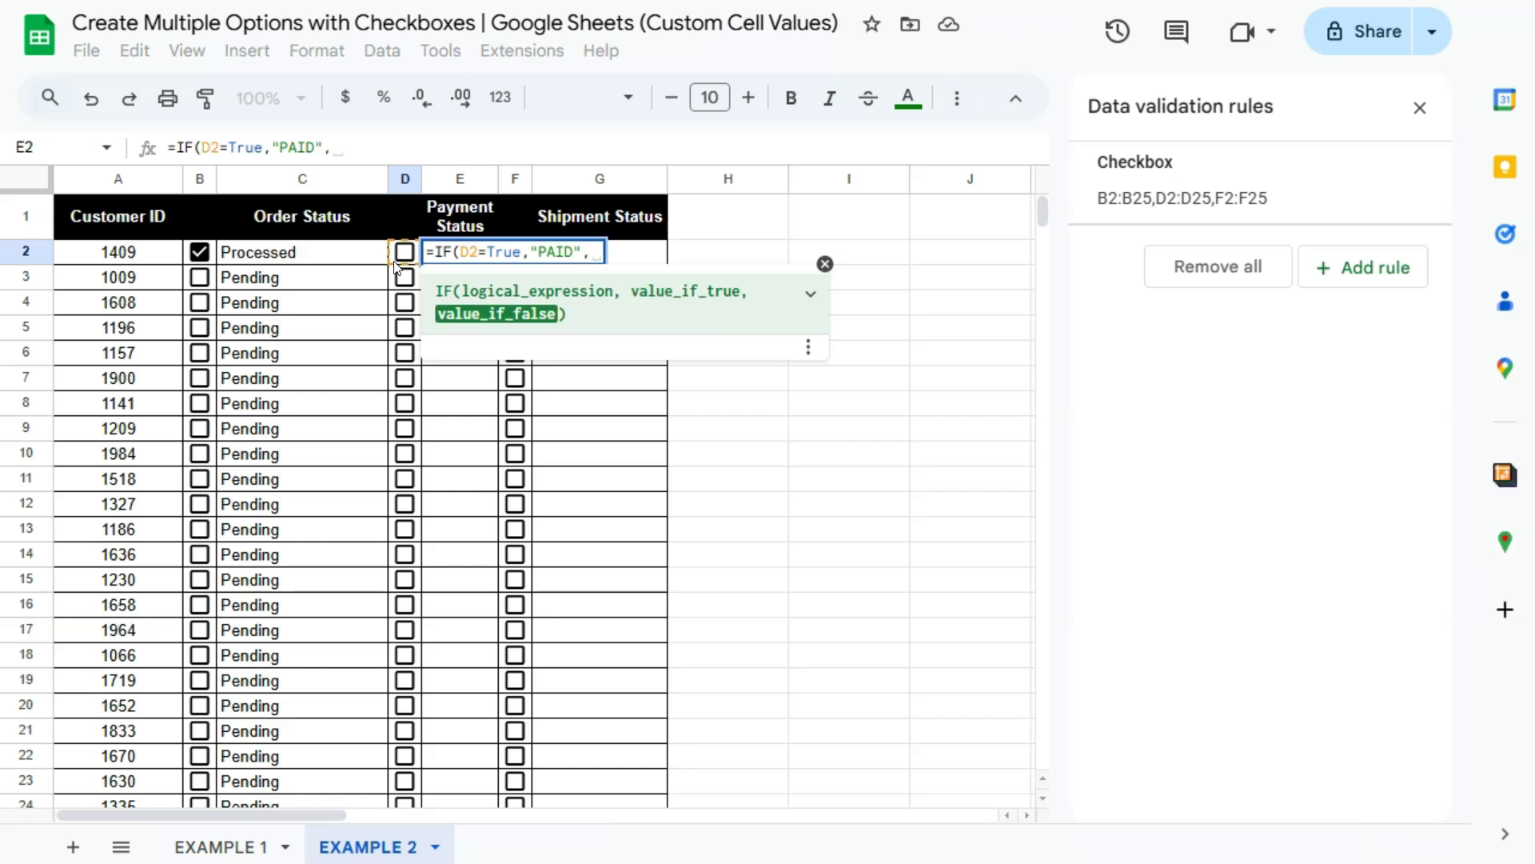
pyautogui.write('"UNPAID')
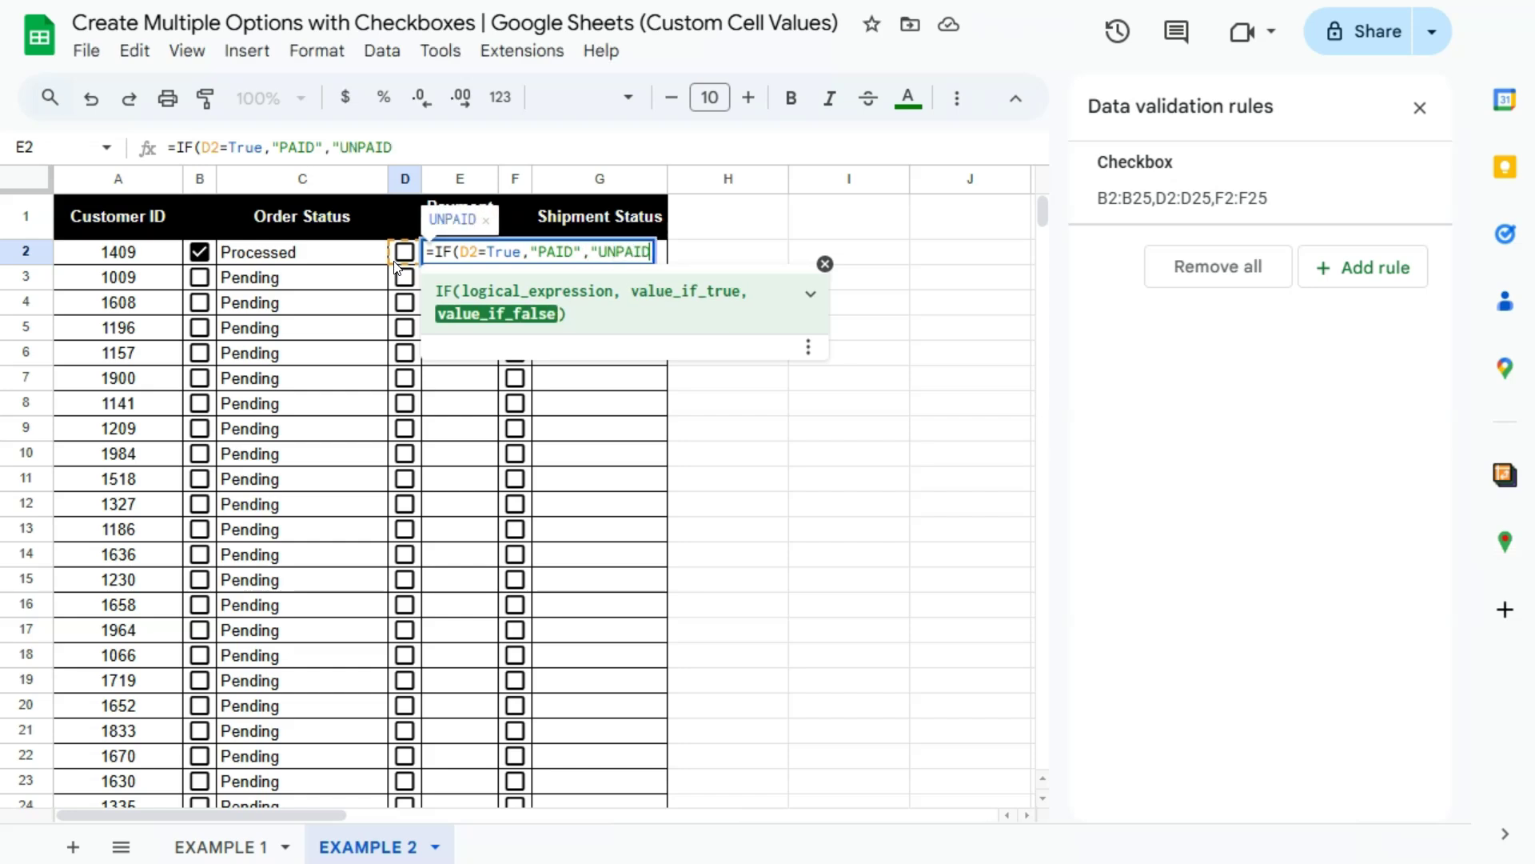
pyautogui.write('")')
pyautogui.press('Return')
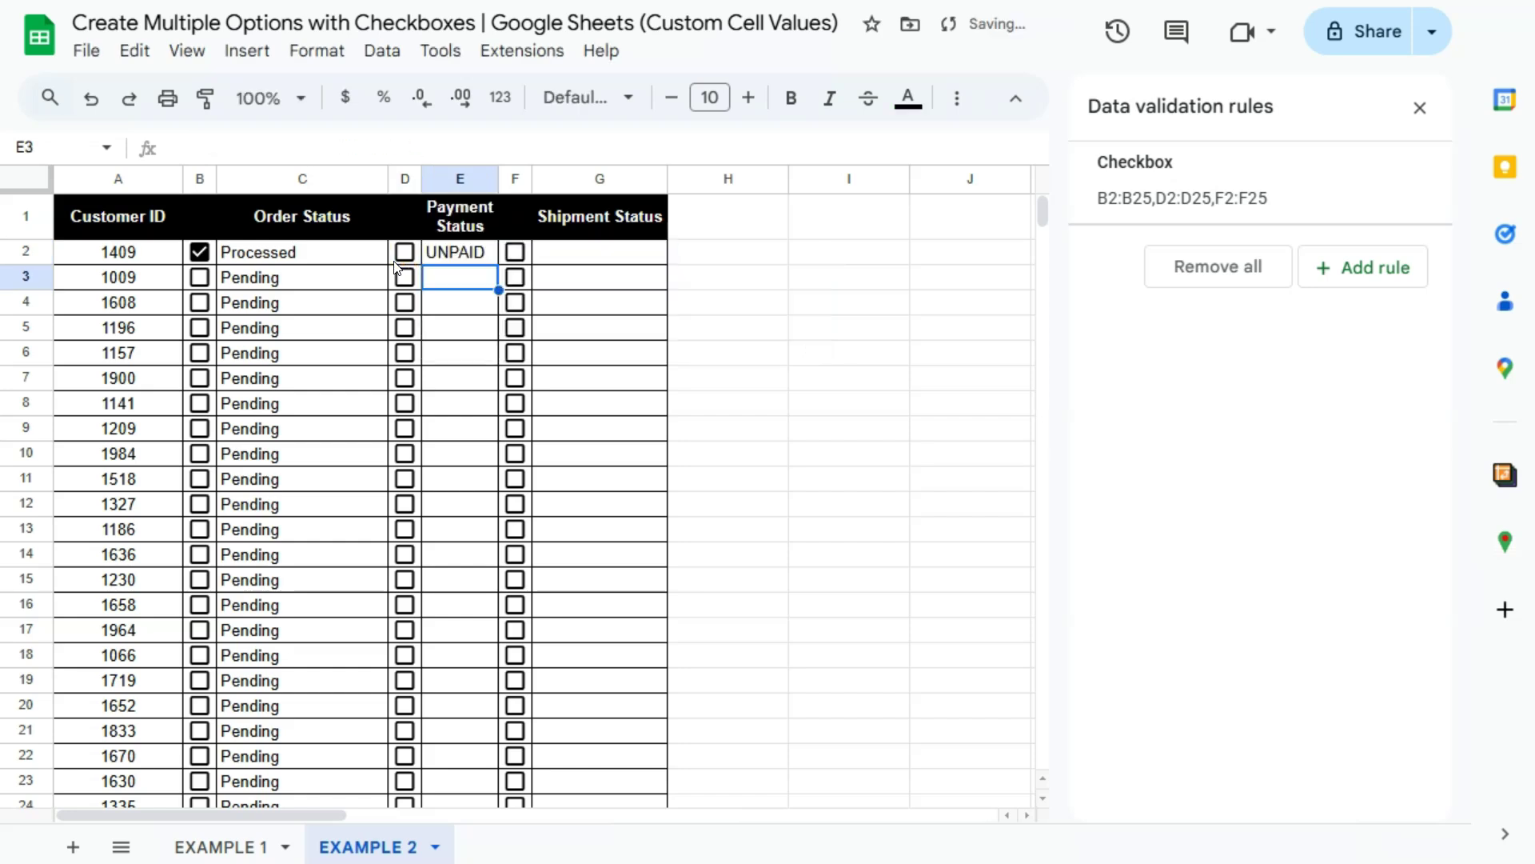
# Step: Fill the E2 formula down column E and tick D2 so E2 shows PAID
pyautogui.click(496, 262)
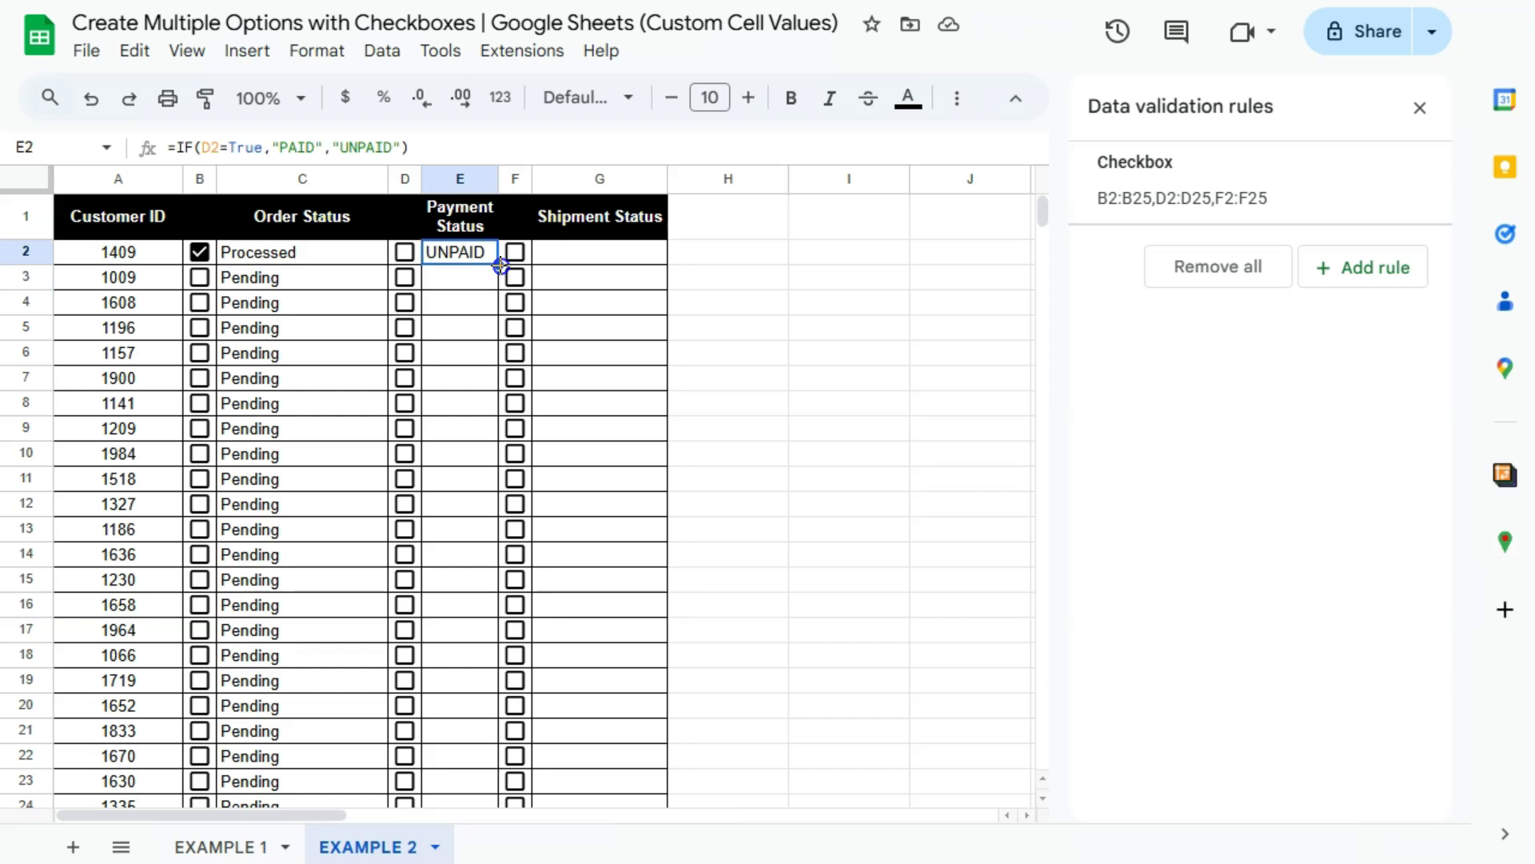
pyautogui.doubleClick(501, 264)
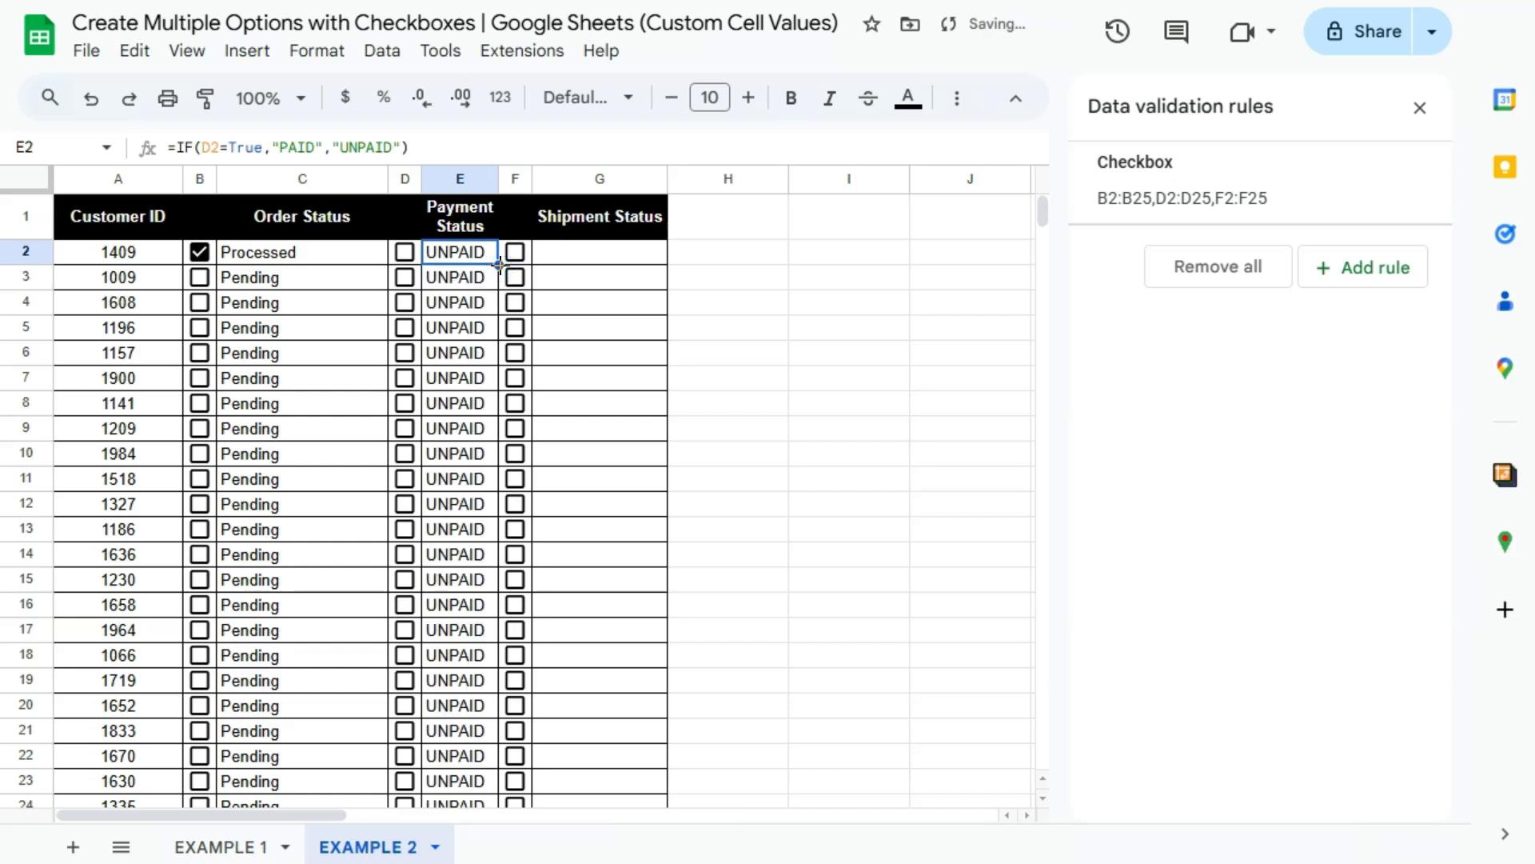
pyautogui.click(404, 252)
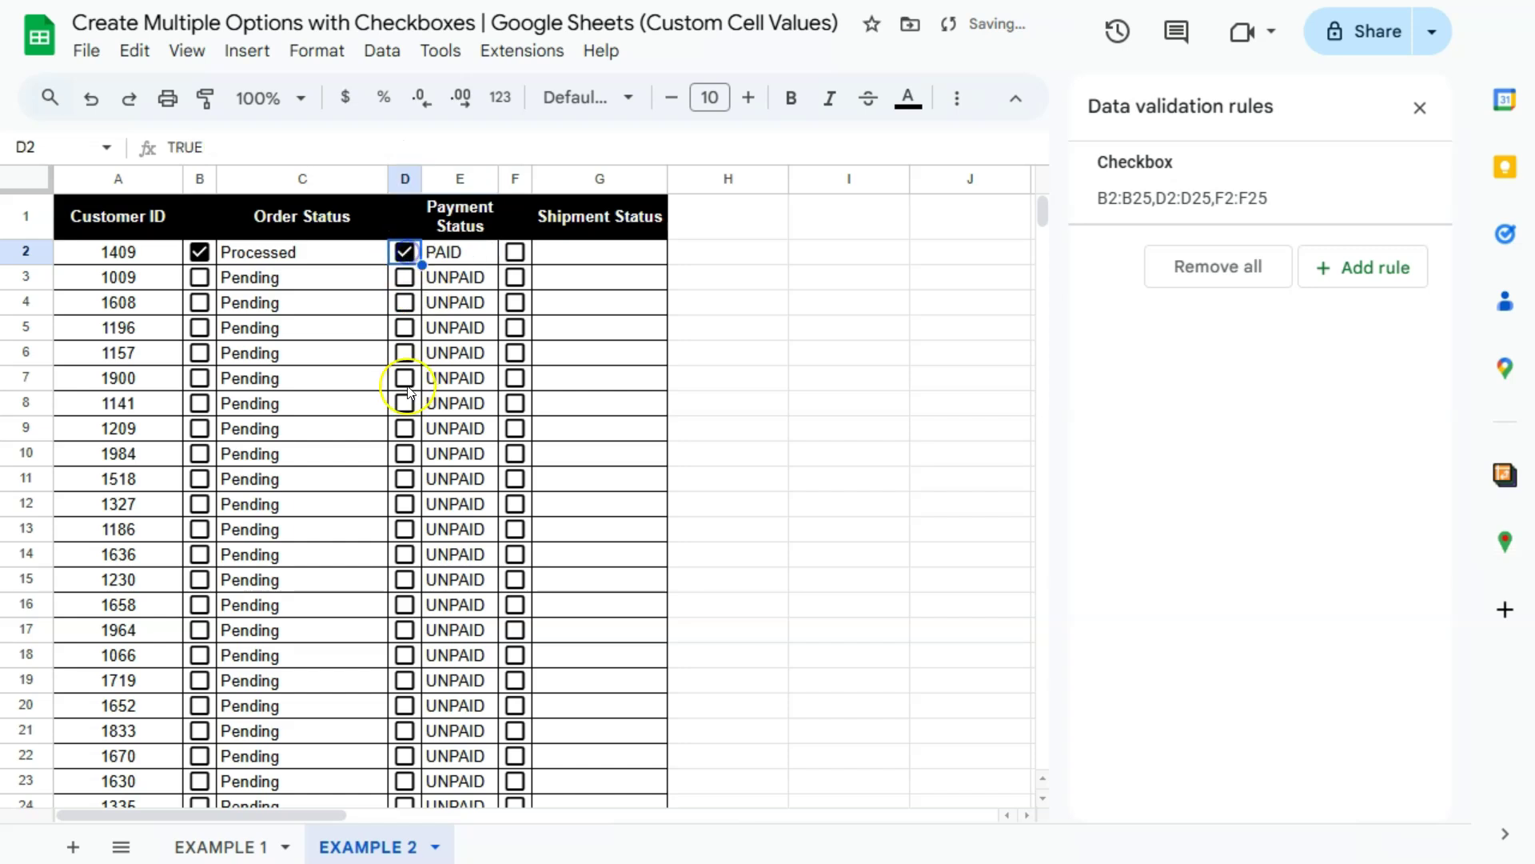
# Step: Enter =IF(F2=TRUE,"Shipped","Not Complete") in Shipment Status cell G2
pyautogui.click(598, 253)
pyautogui.doubleClick(598, 253)
pyautogui.write('=if')
pyautogui.click(608, 306)
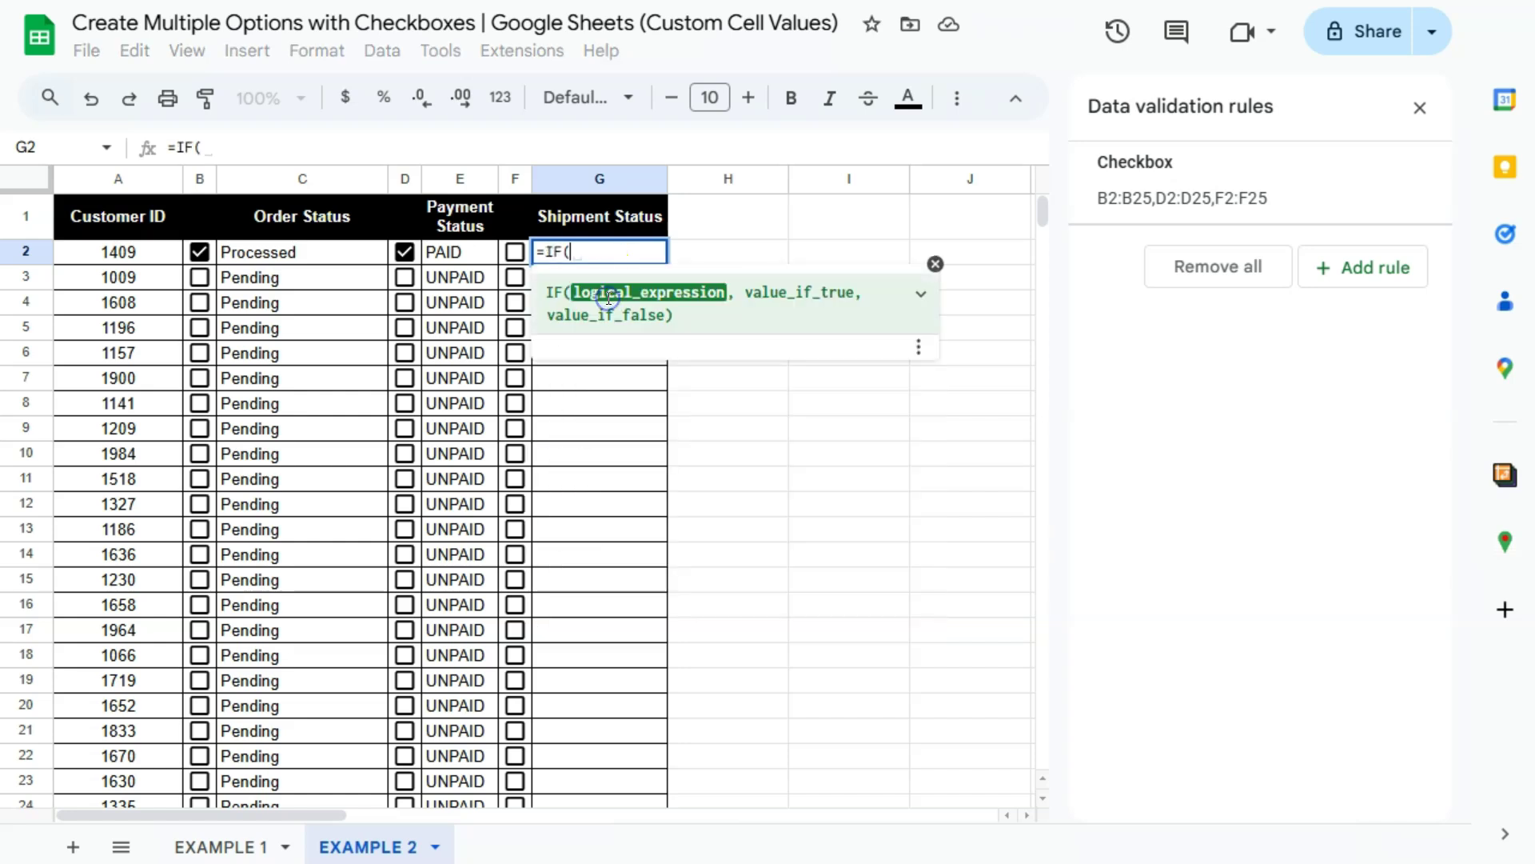
pyautogui.click(510, 263)
pyautogui.write('=')
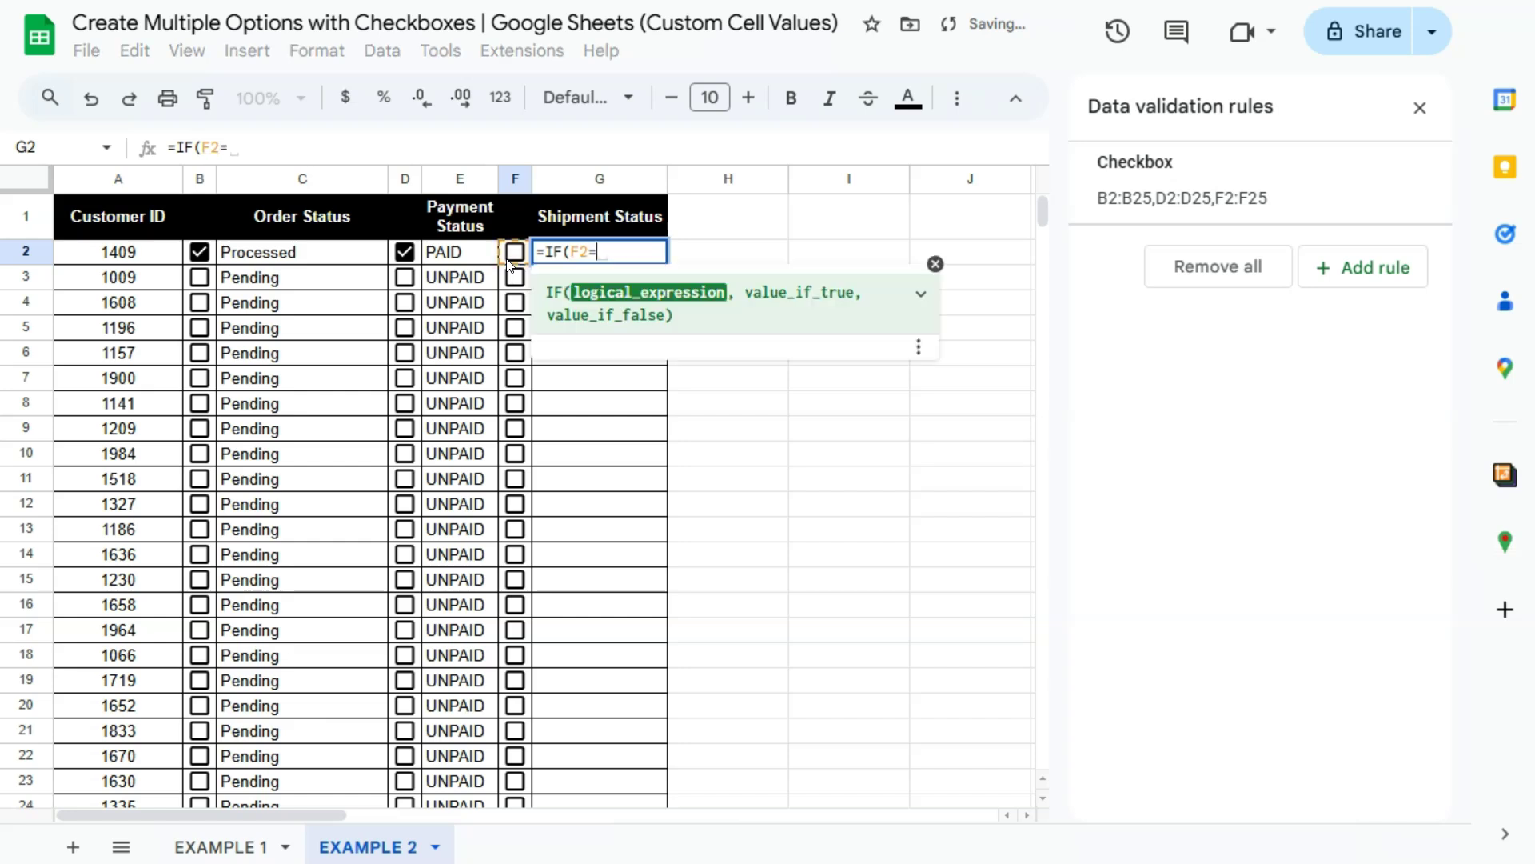
pyautogui.write('TRUE,"')
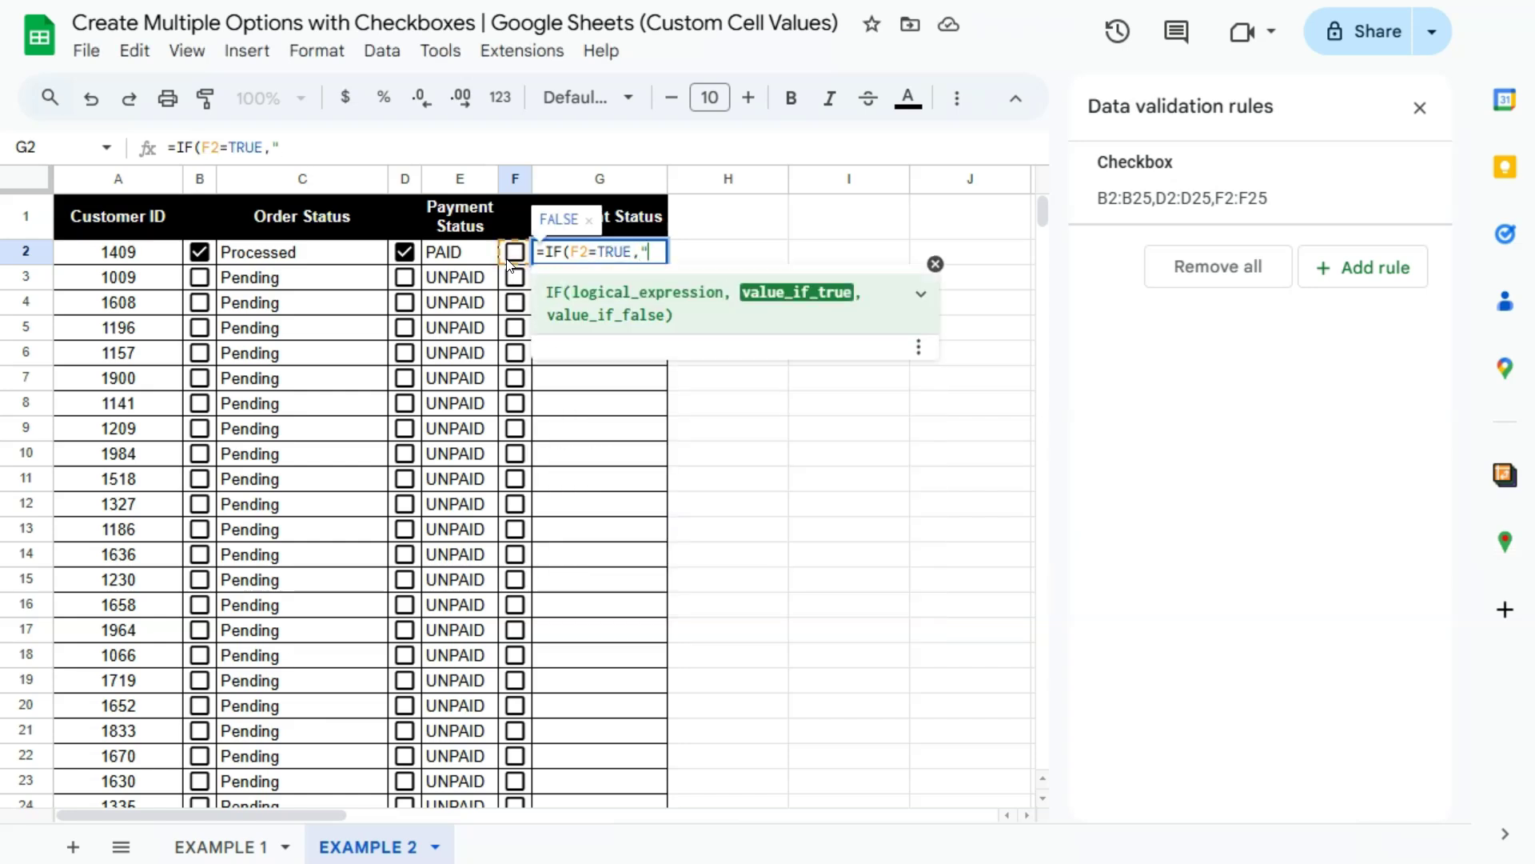
pyautogui.write('Shipped')
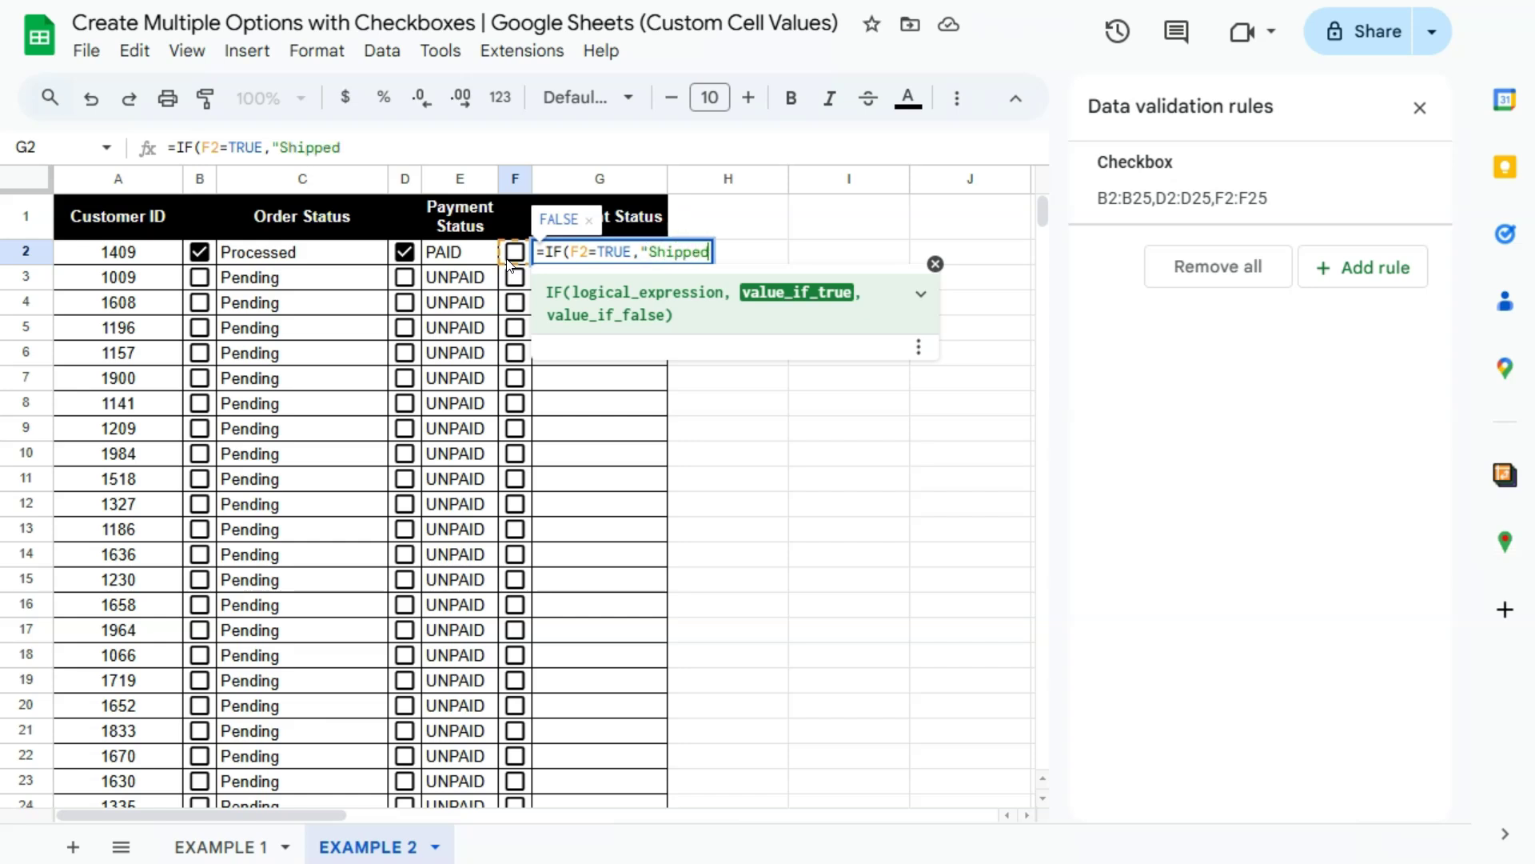
pyautogui.write('","')
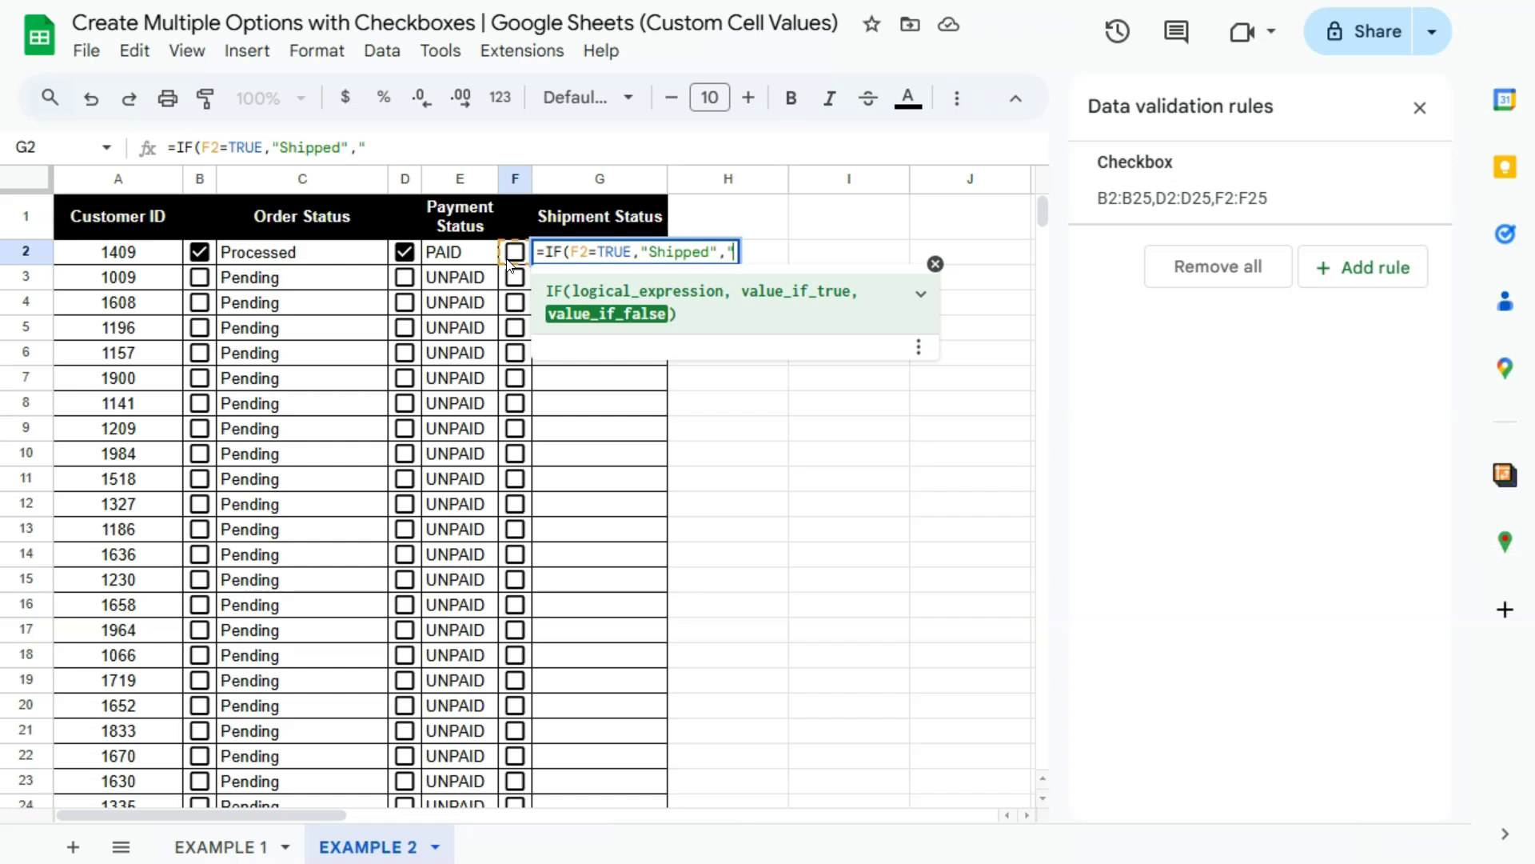
pyautogui.write('Not Comple')
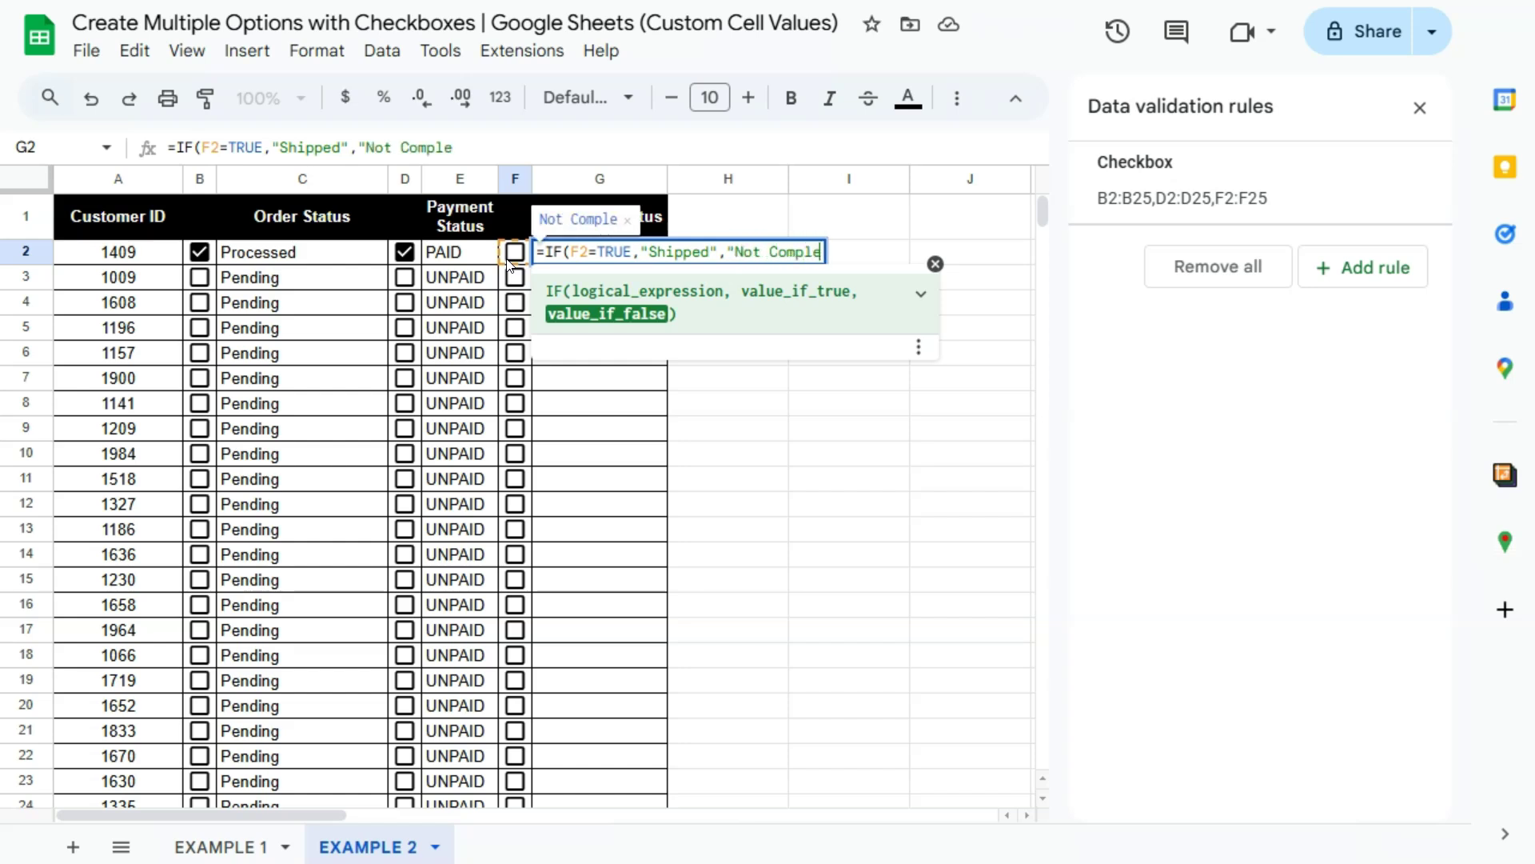
pyautogui.write('te")')
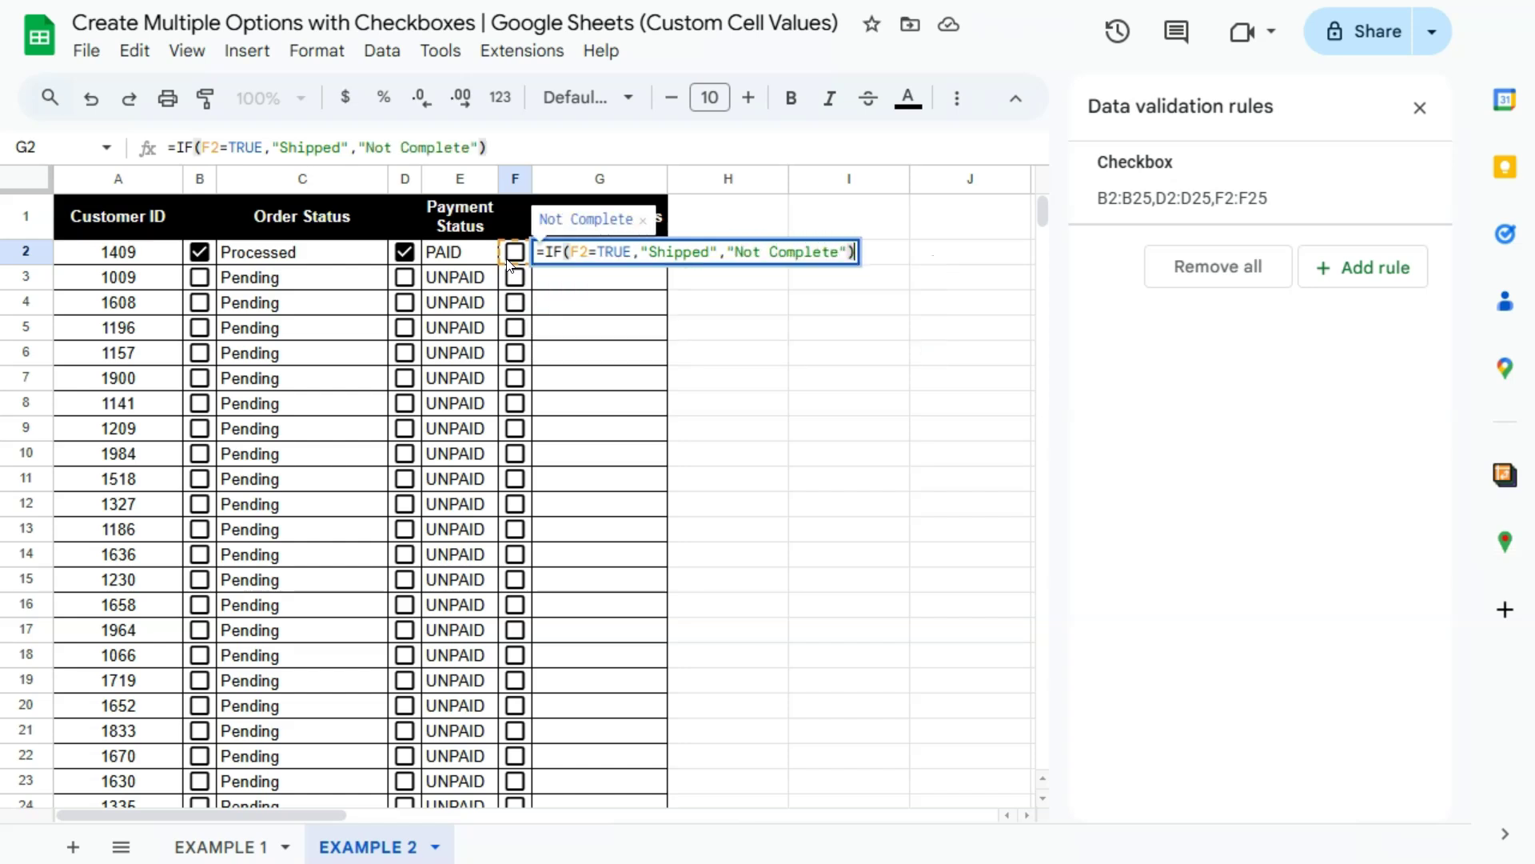
pyautogui.press('Return')
# Step: Fill the G2 formula down column G and tick F2 so G2 reads Shipped
pyautogui.click(623, 271)
pyautogui.click(628, 255)
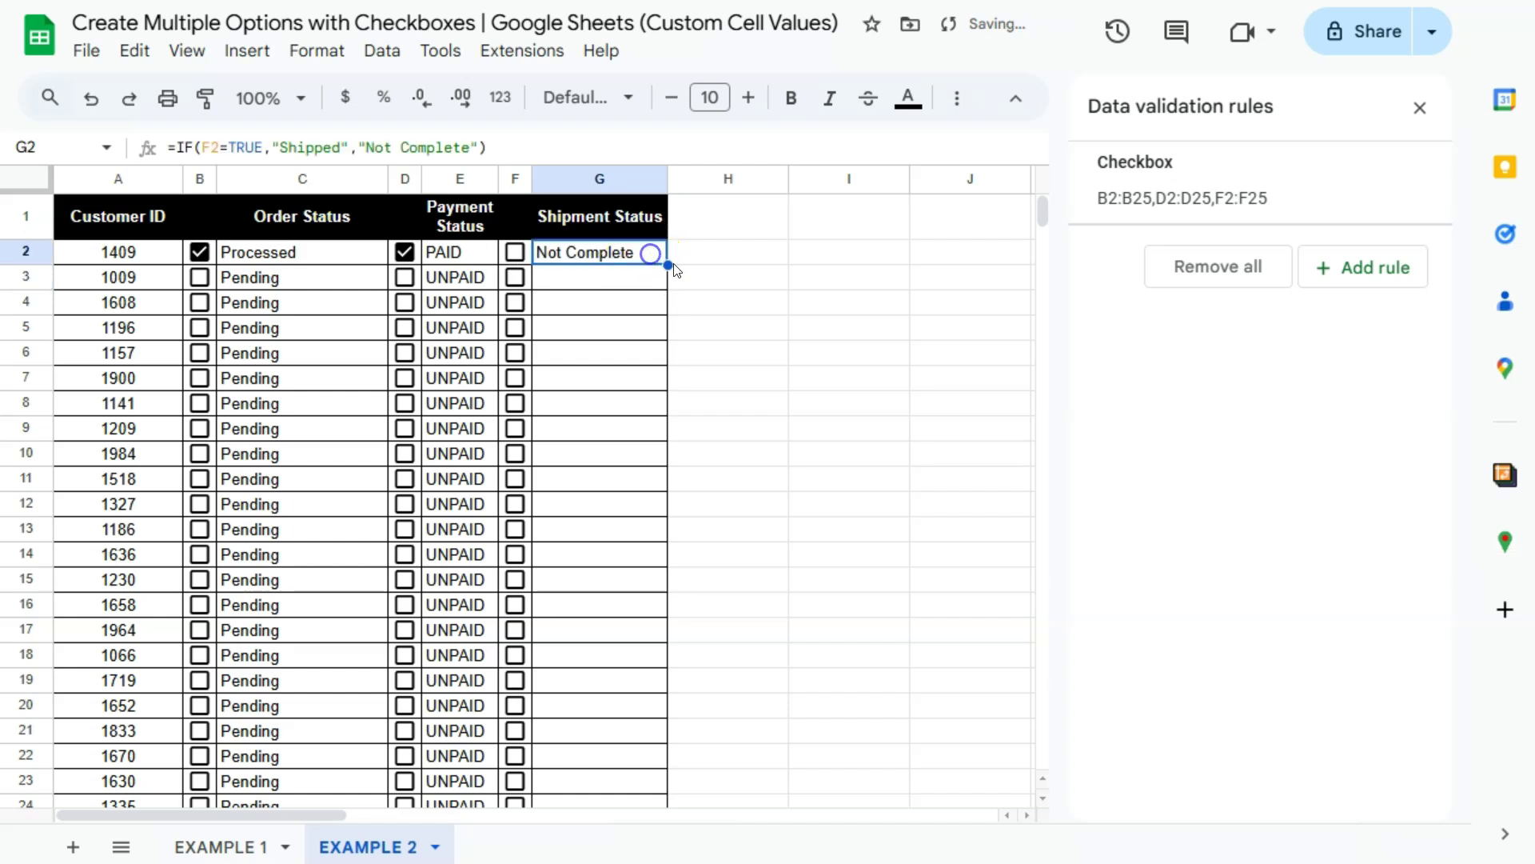
pyautogui.doubleClick(669, 263)
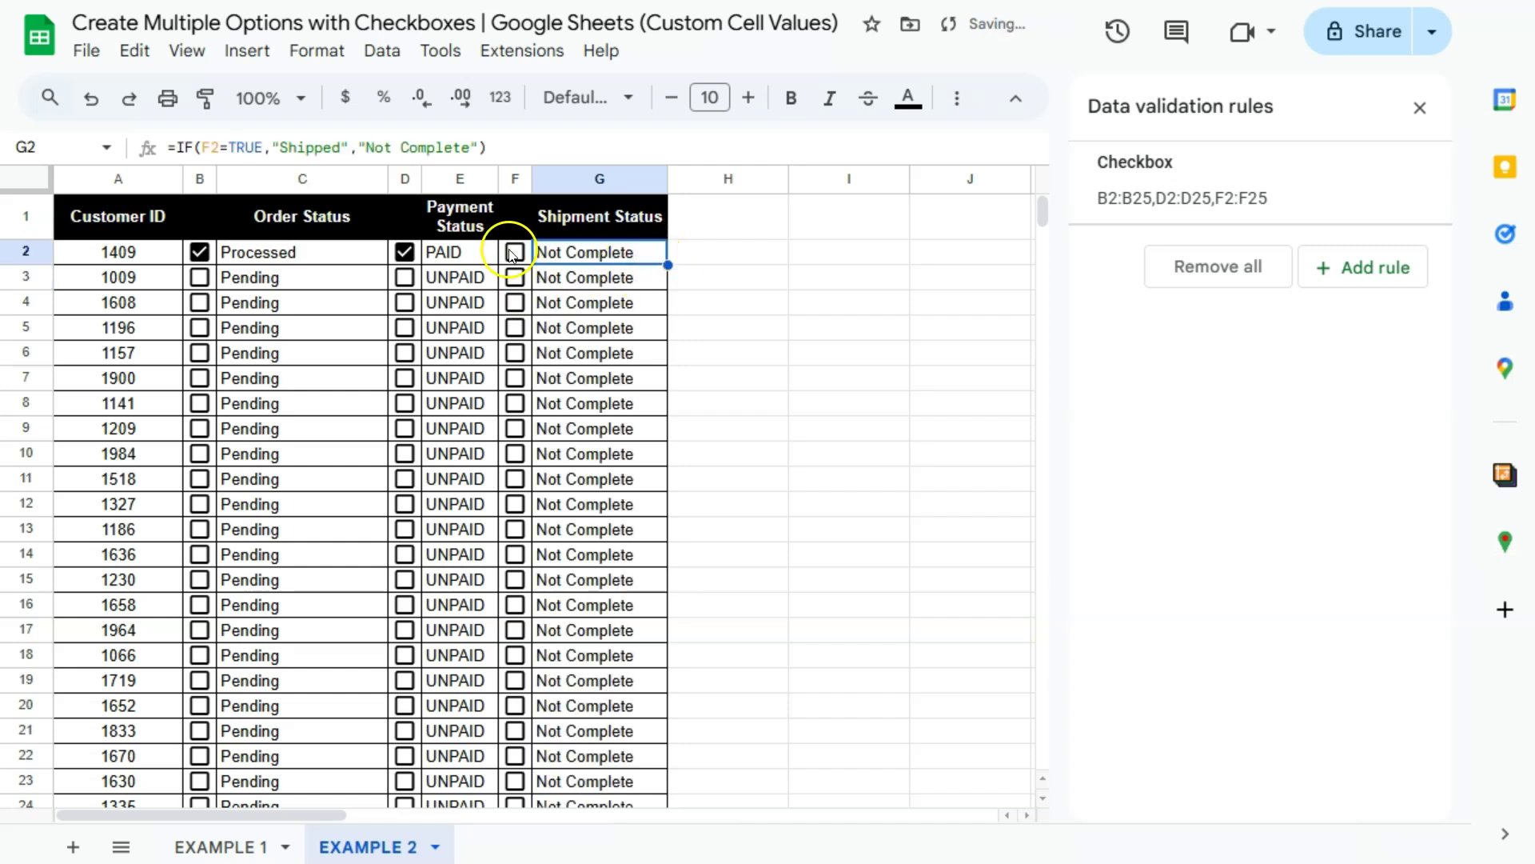
pyautogui.click(512, 253)
pyautogui.click(602, 262)
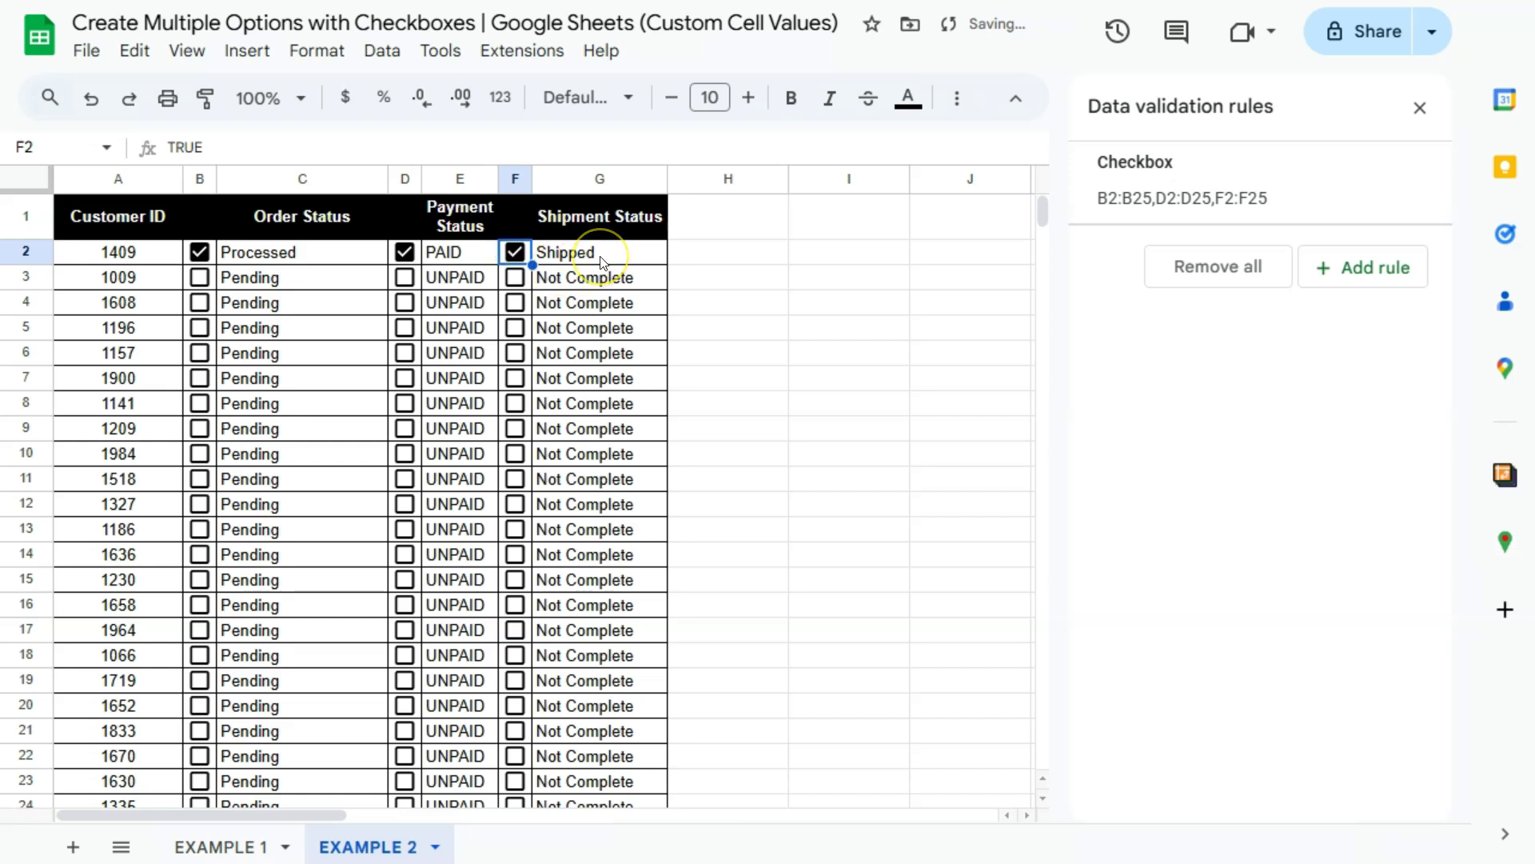
pyautogui.click(712, 257)
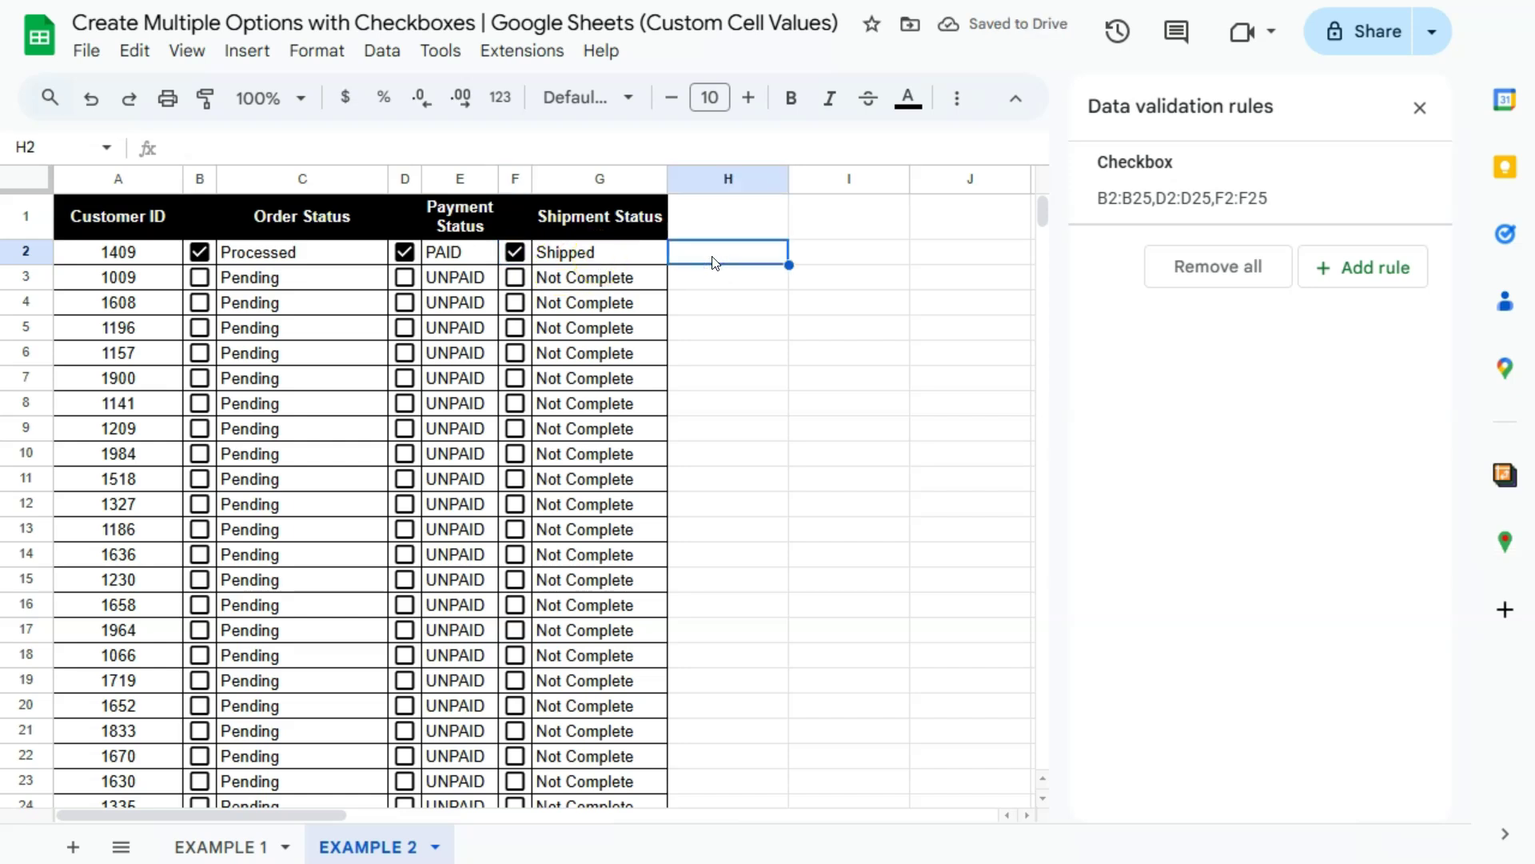
# Step: Close the data validation panel and compare the EXAMPLE 1 and EXAMPLE 2 sheets
pyautogui.click(1420, 107)
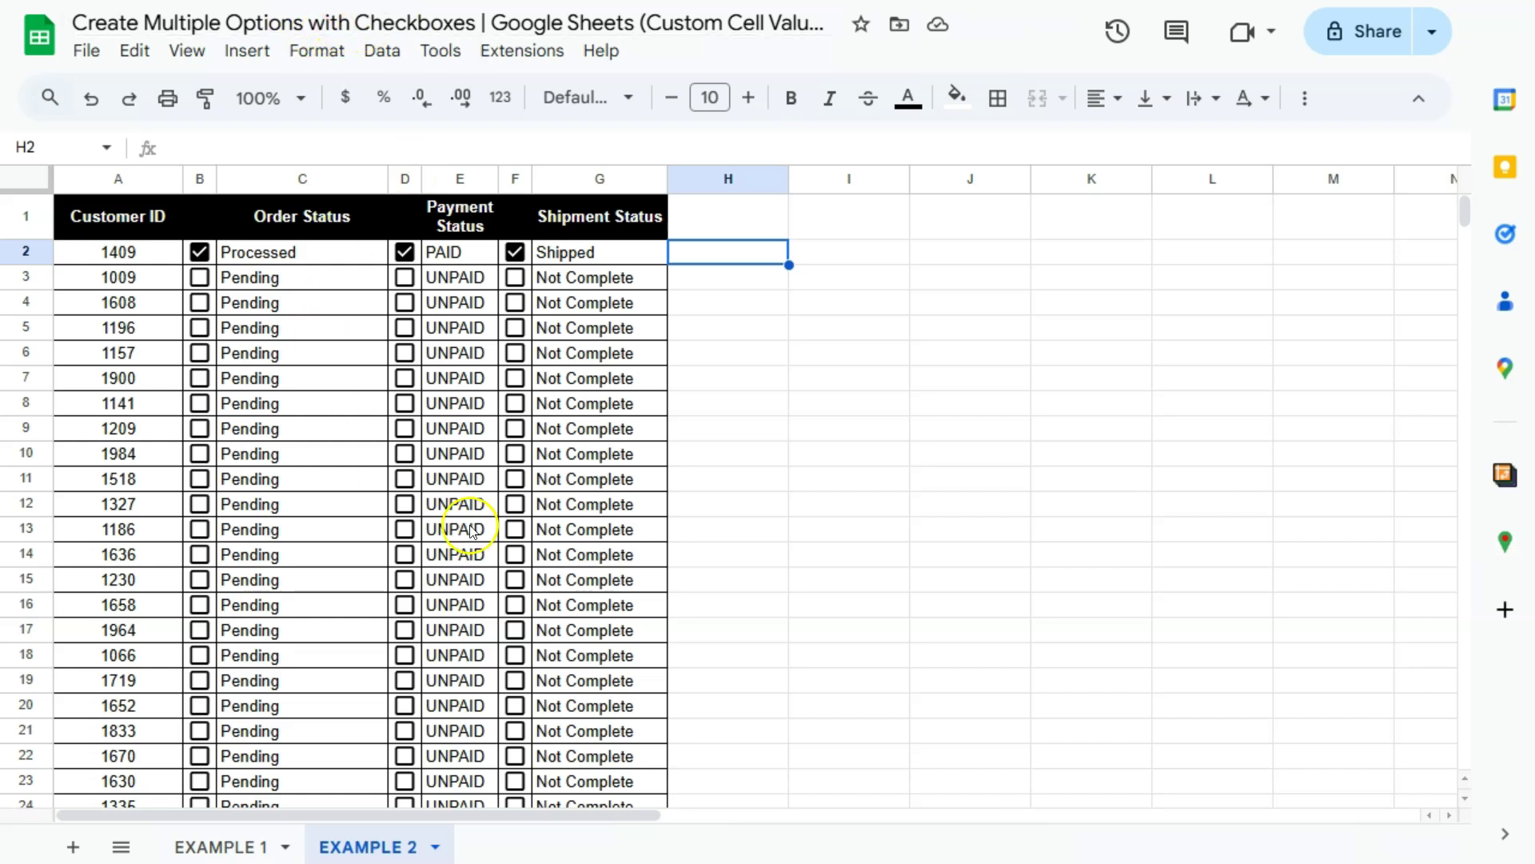
pyautogui.click(221, 846)
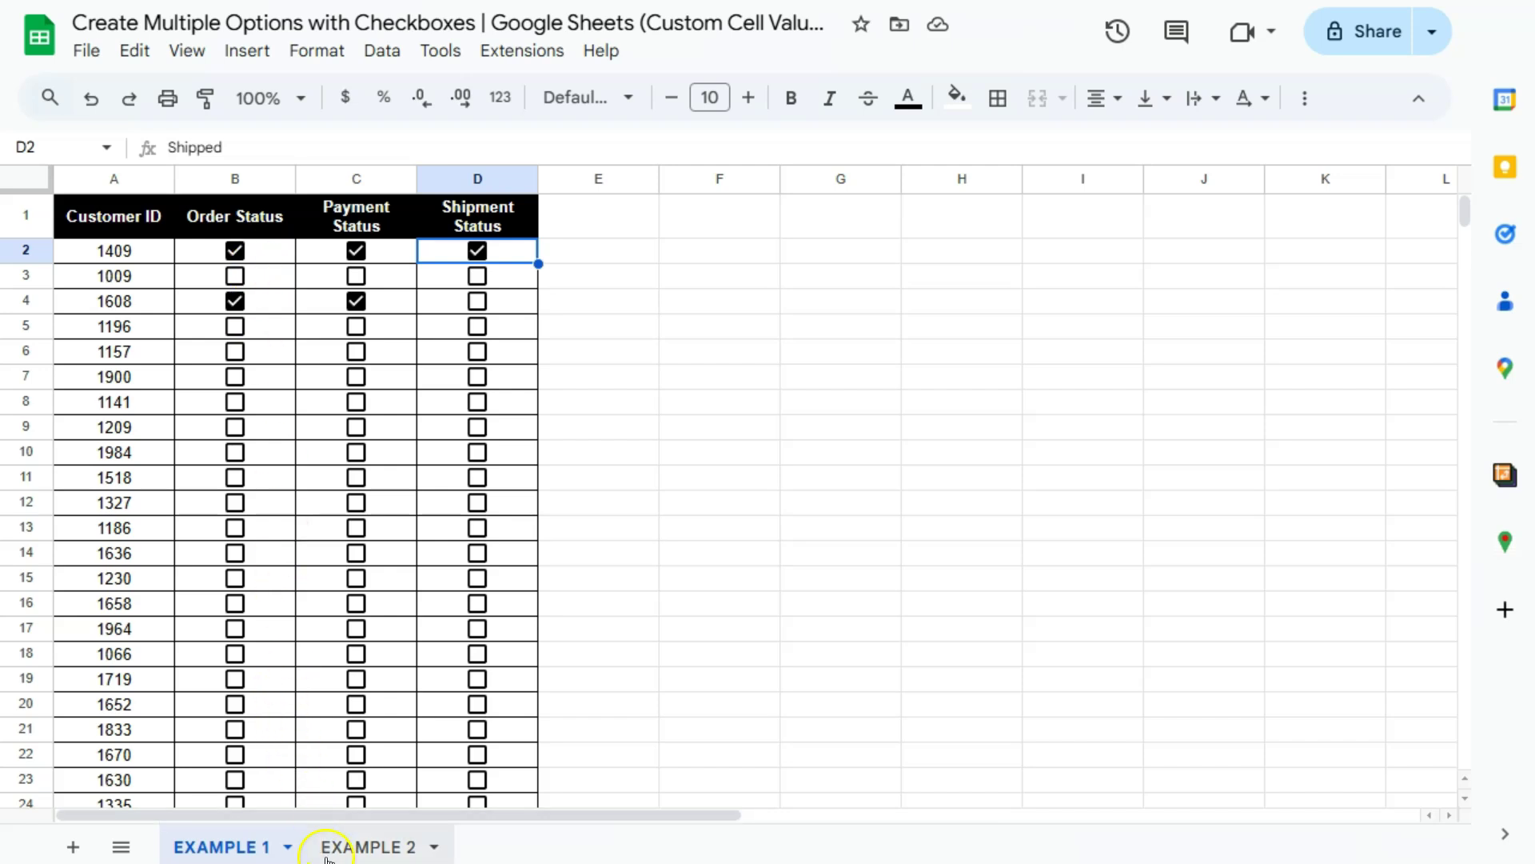
pyautogui.click(367, 847)
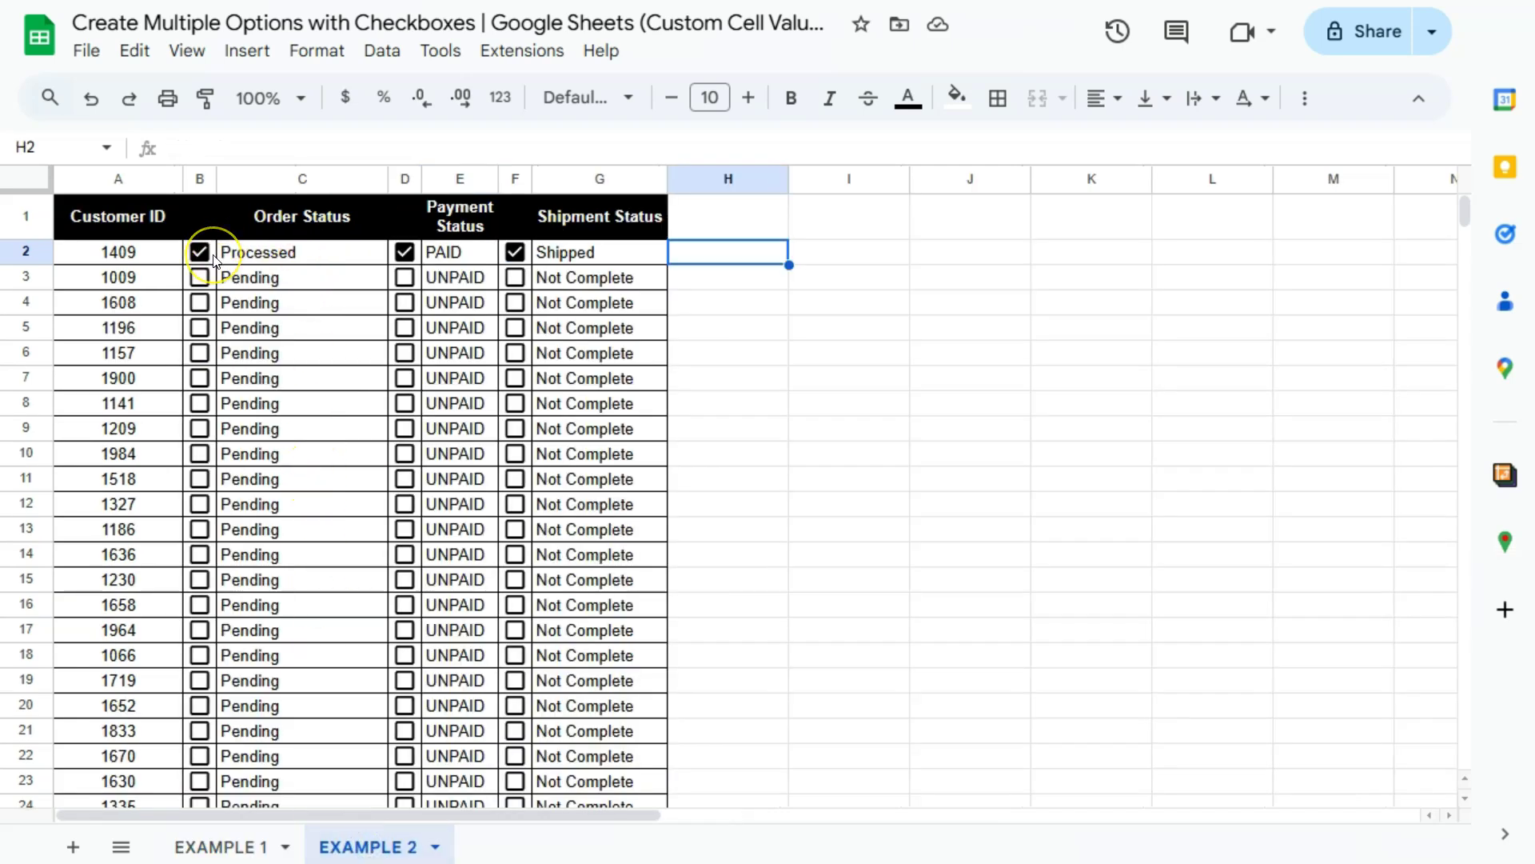
# Step: On EXAMPLE 2, tick the second order's checkbox in B3 so C3 reads Processed
pyautogui.click(689, 254)
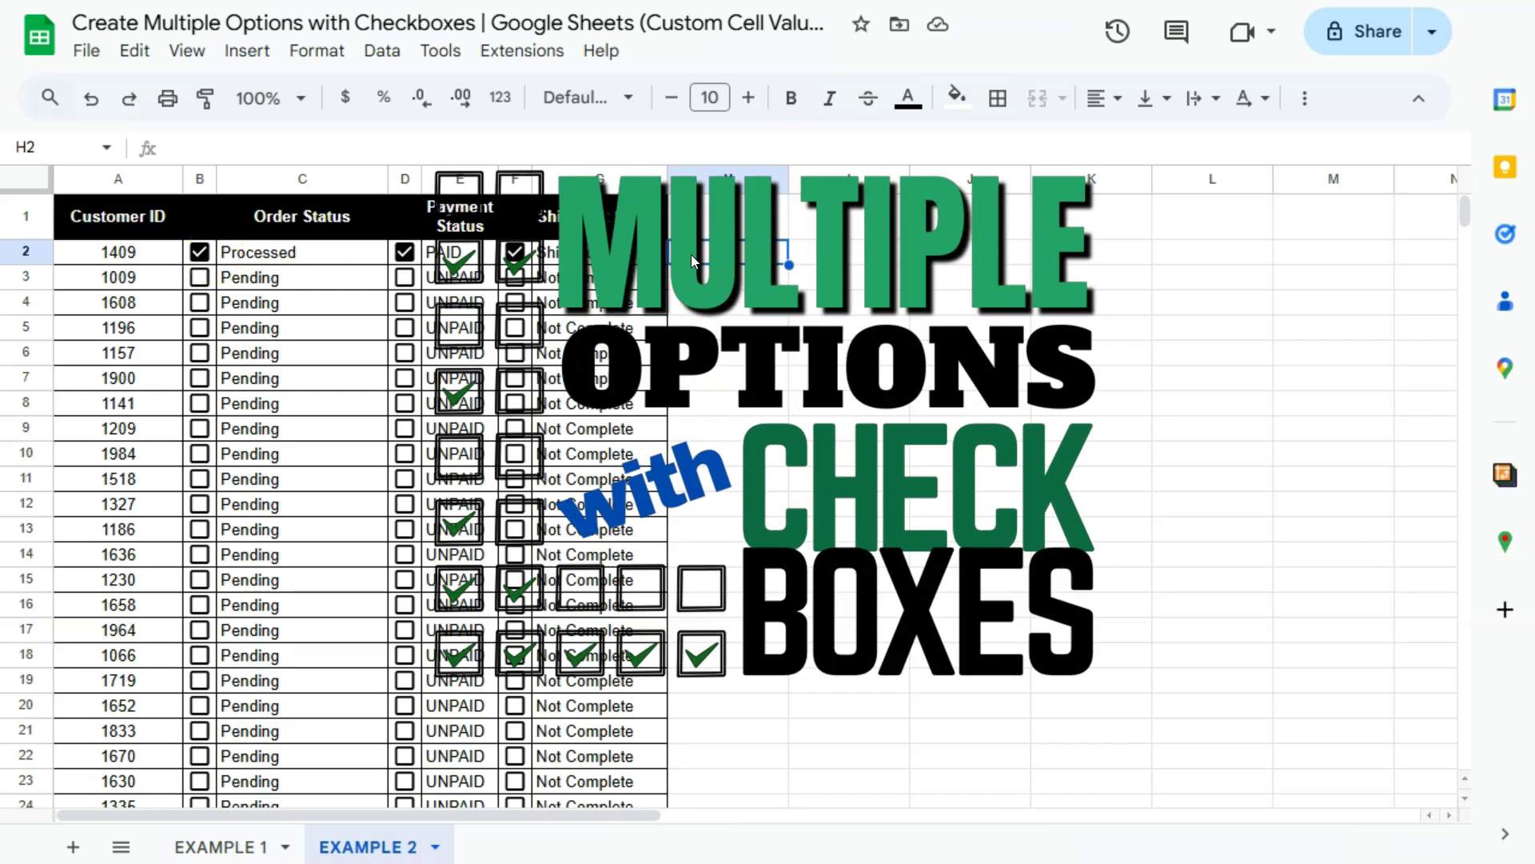
pyautogui.click(223, 846)
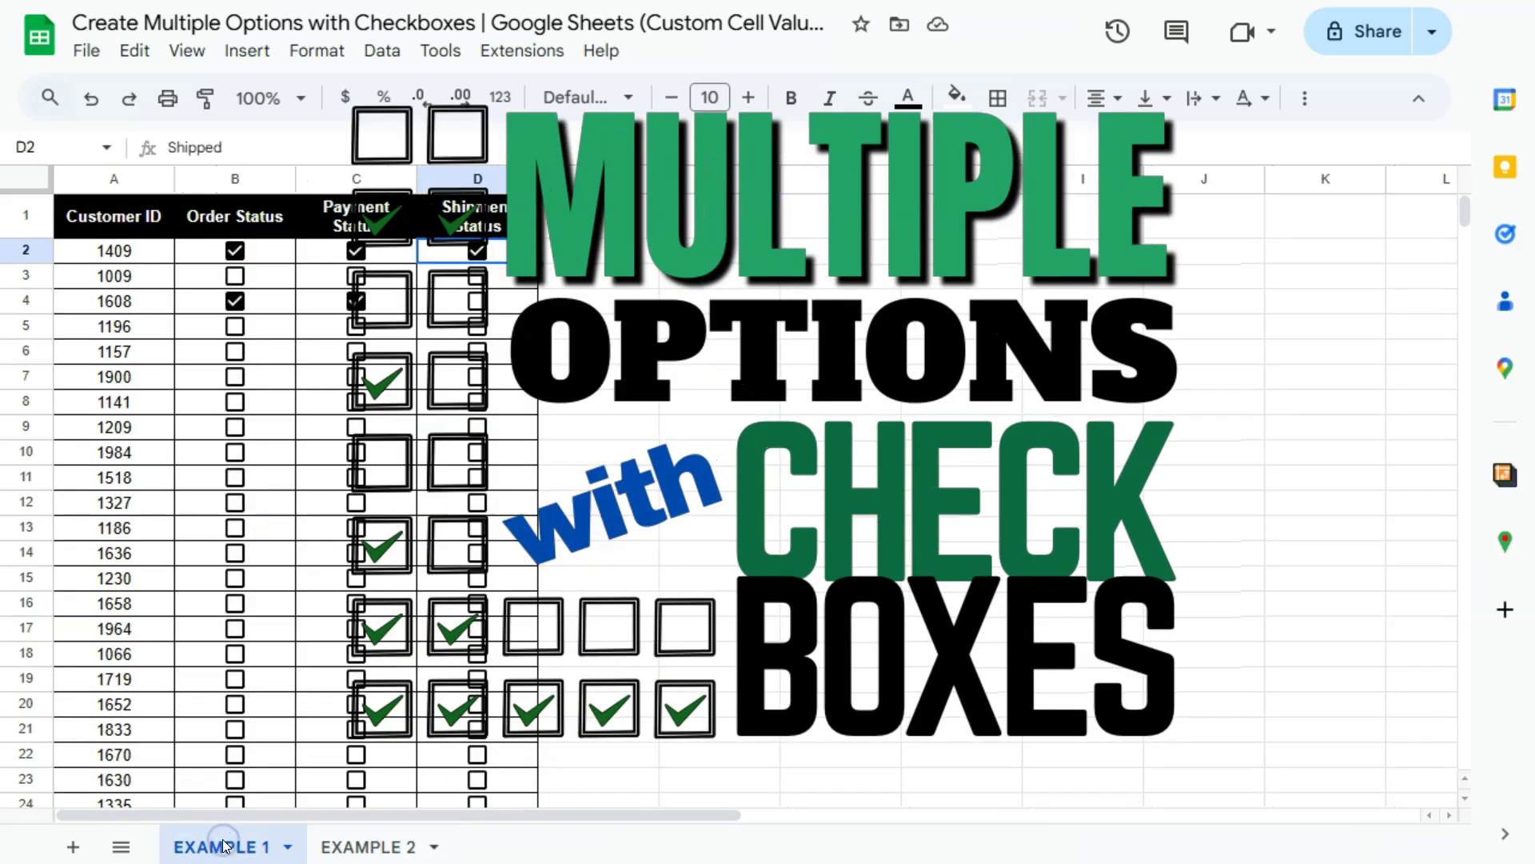
pyautogui.click(350, 844)
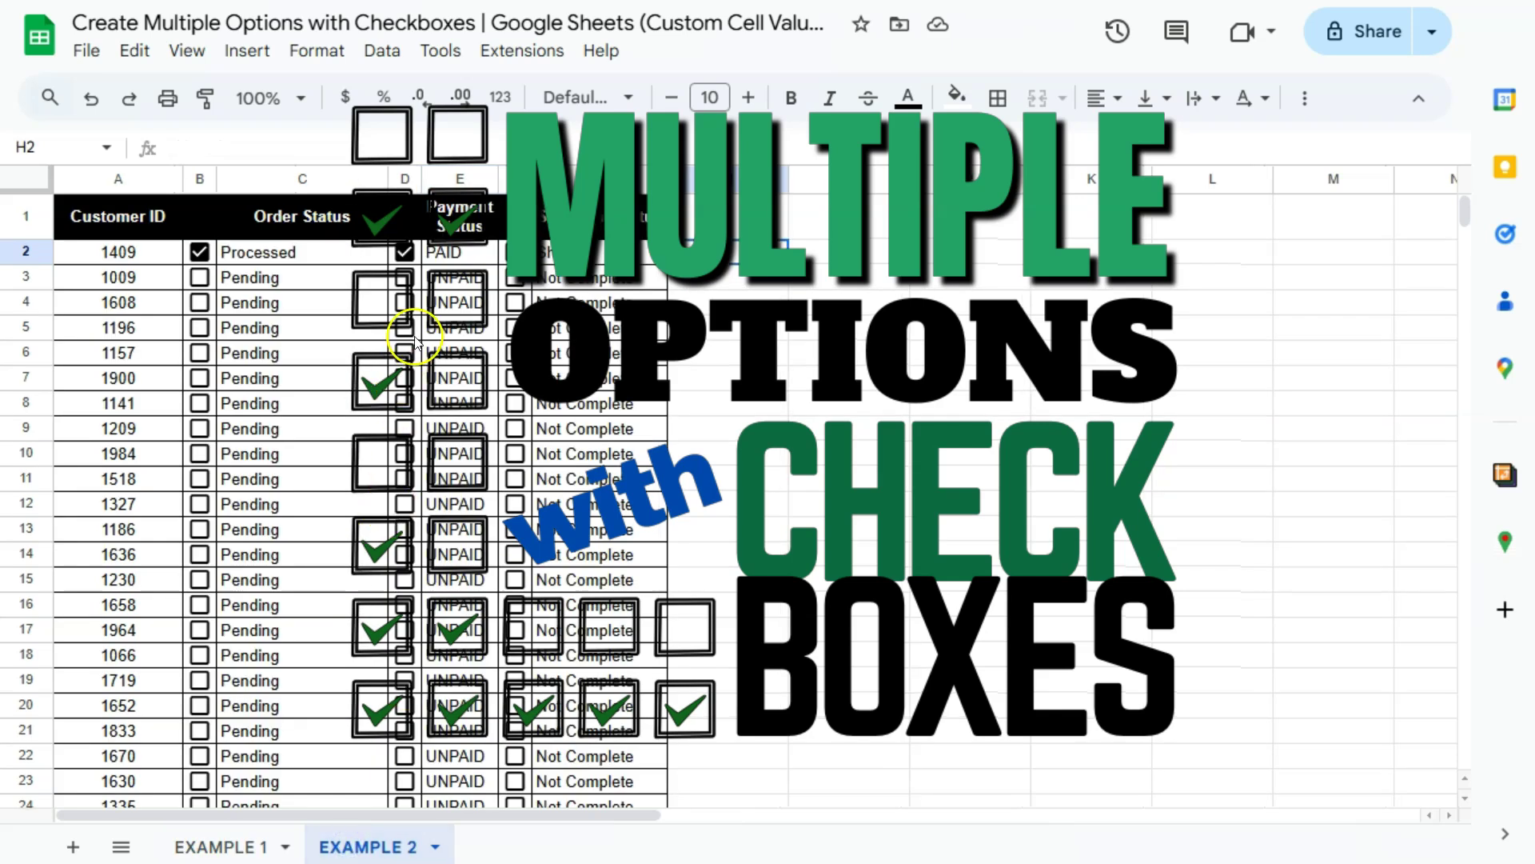
pyautogui.click(200, 276)
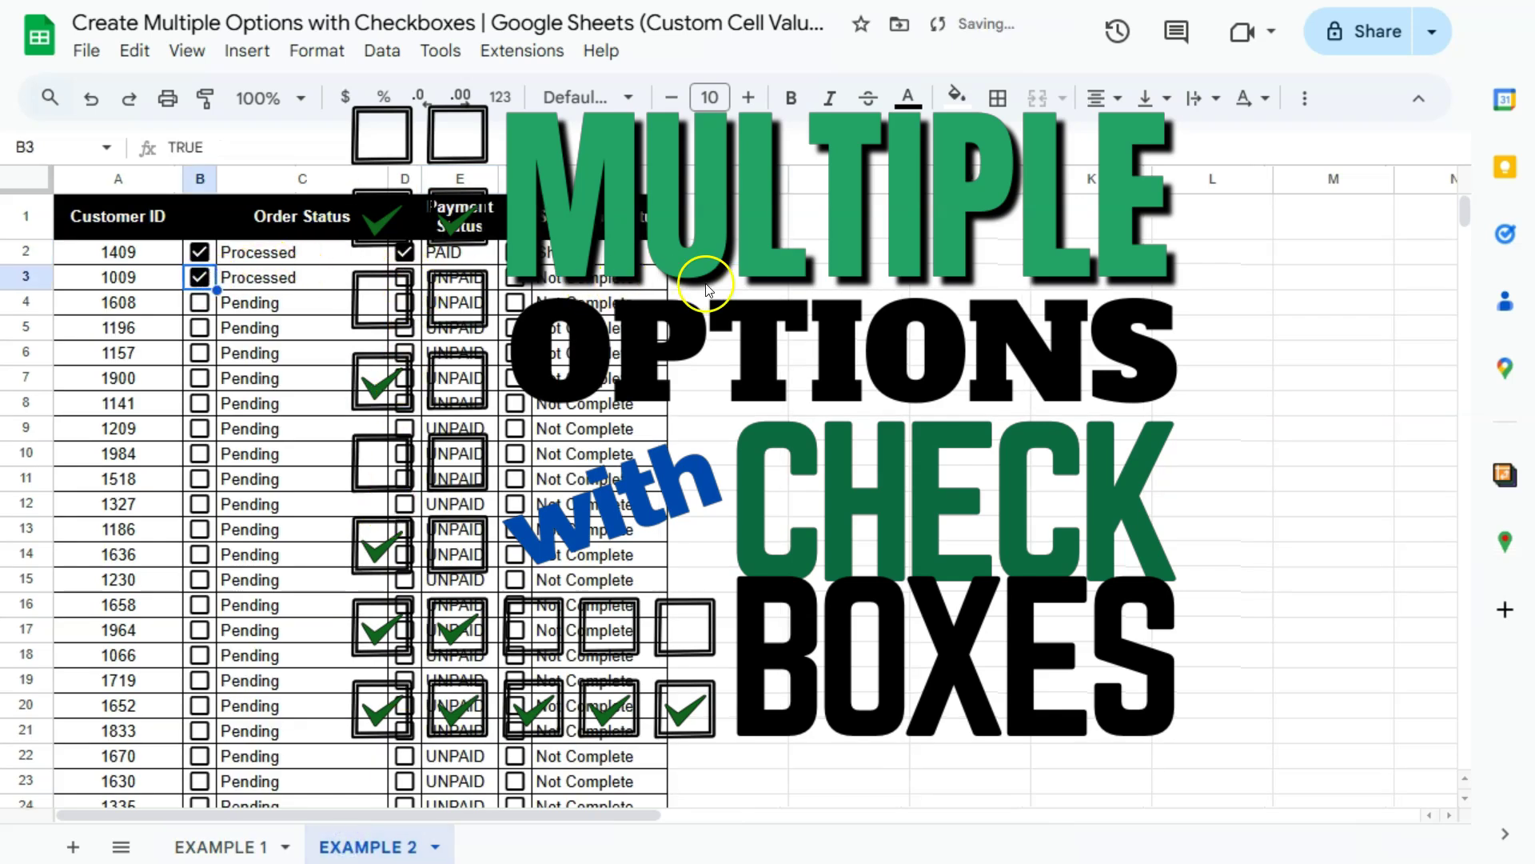